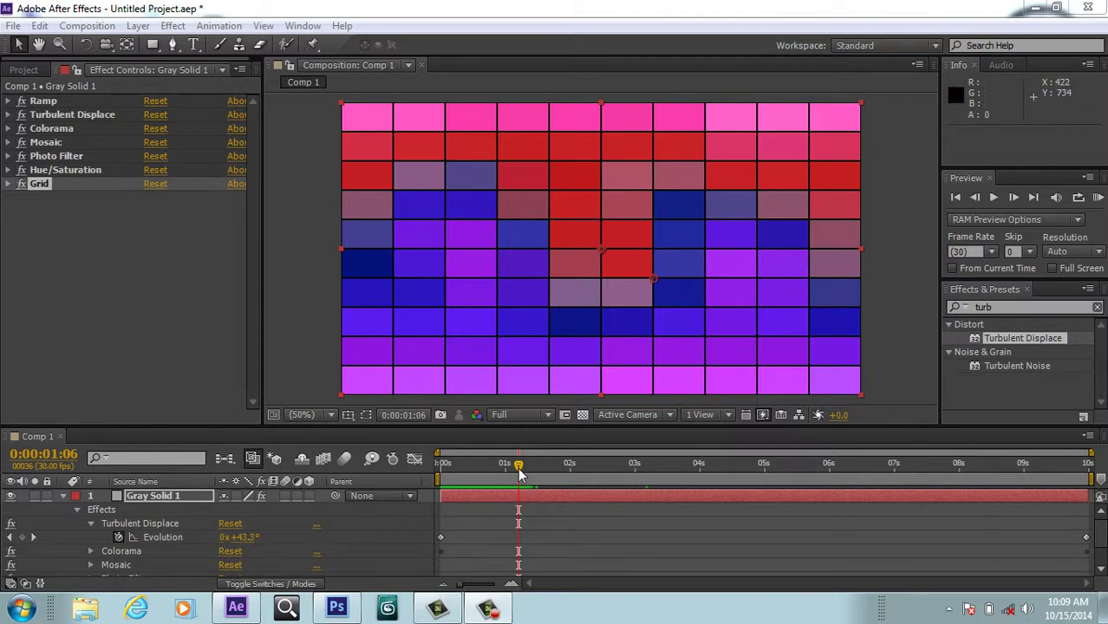
- Preview the grid animation and collapse the solid layer's effect properties
left_click_drag(519, 468, 677, 559)
key("space")
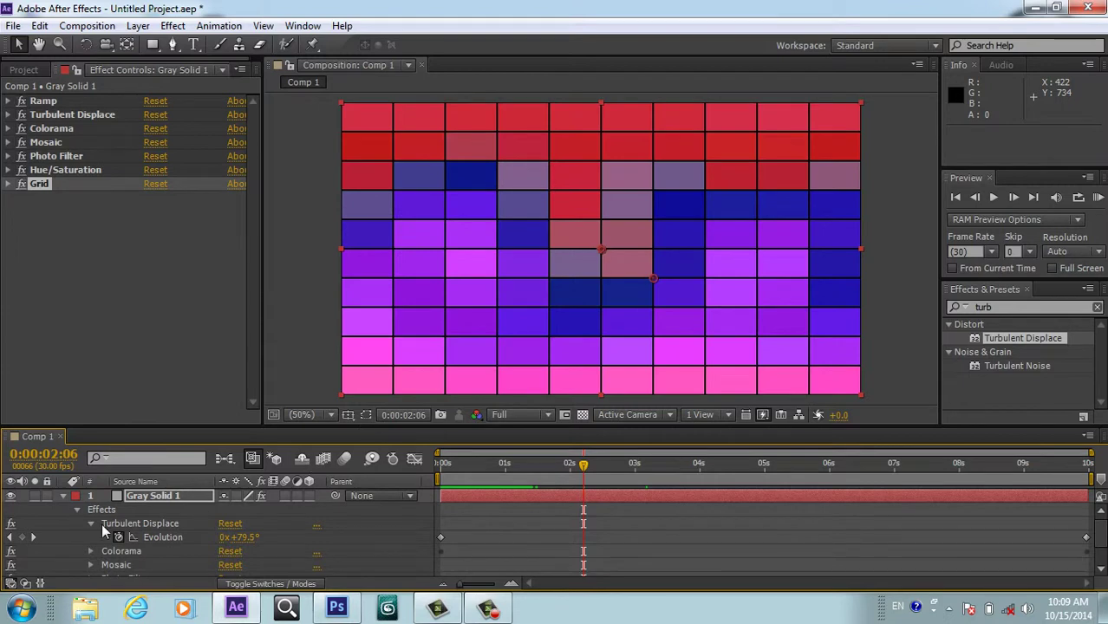
left_click(61, 498)
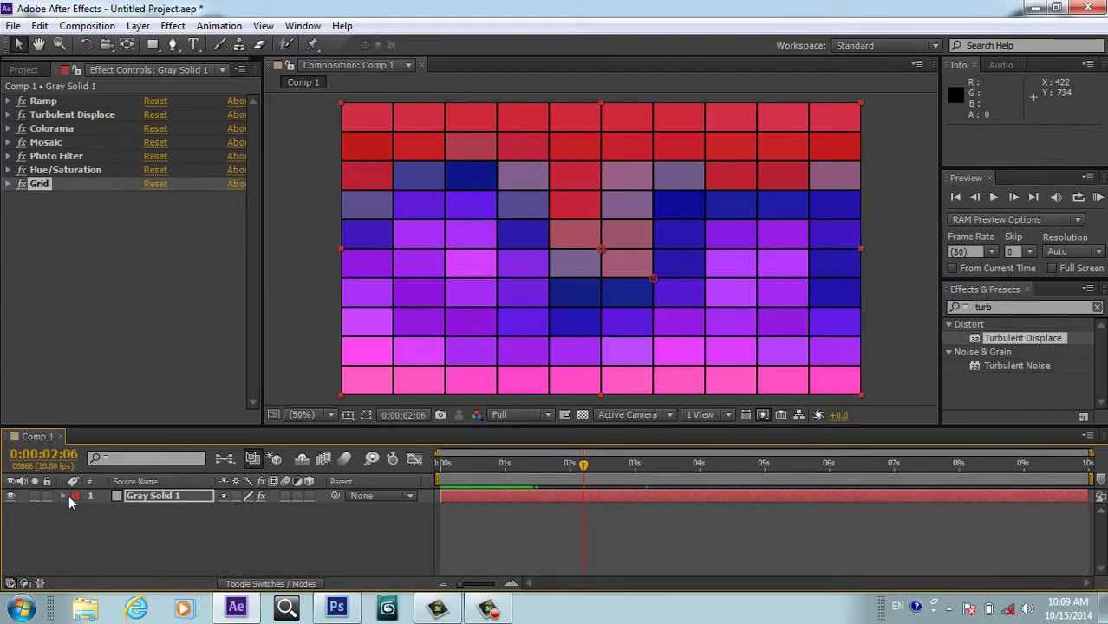
right_click(168, 537)
left_click(128, 310)
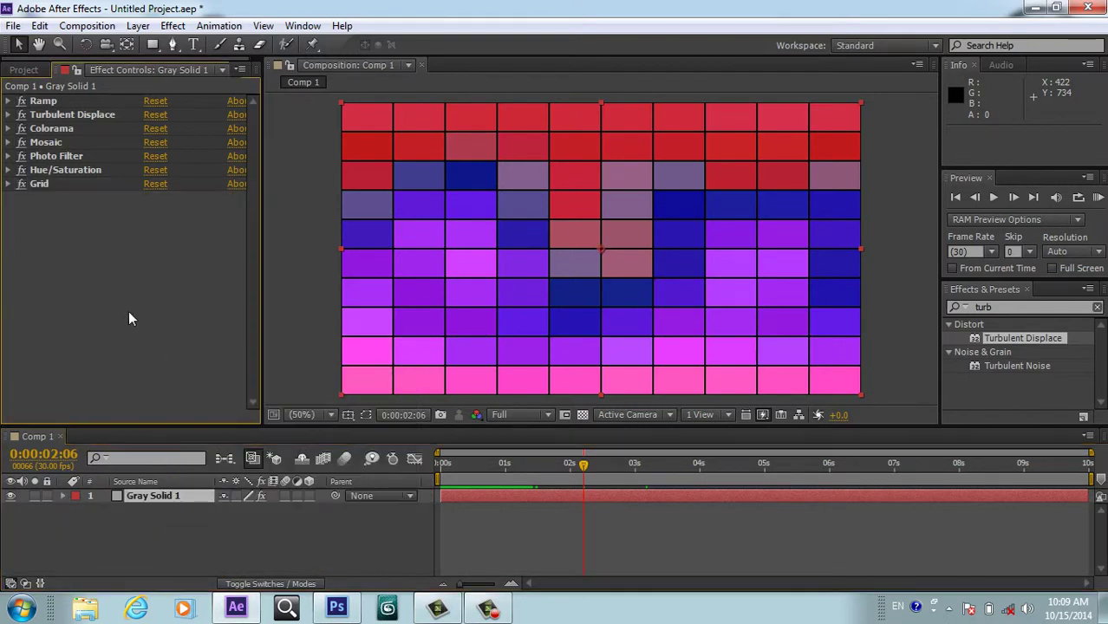
- Add a text layer reading 'SAHAK CG TUTORIALS' on the lower part of the grid
left_click(195, 44)
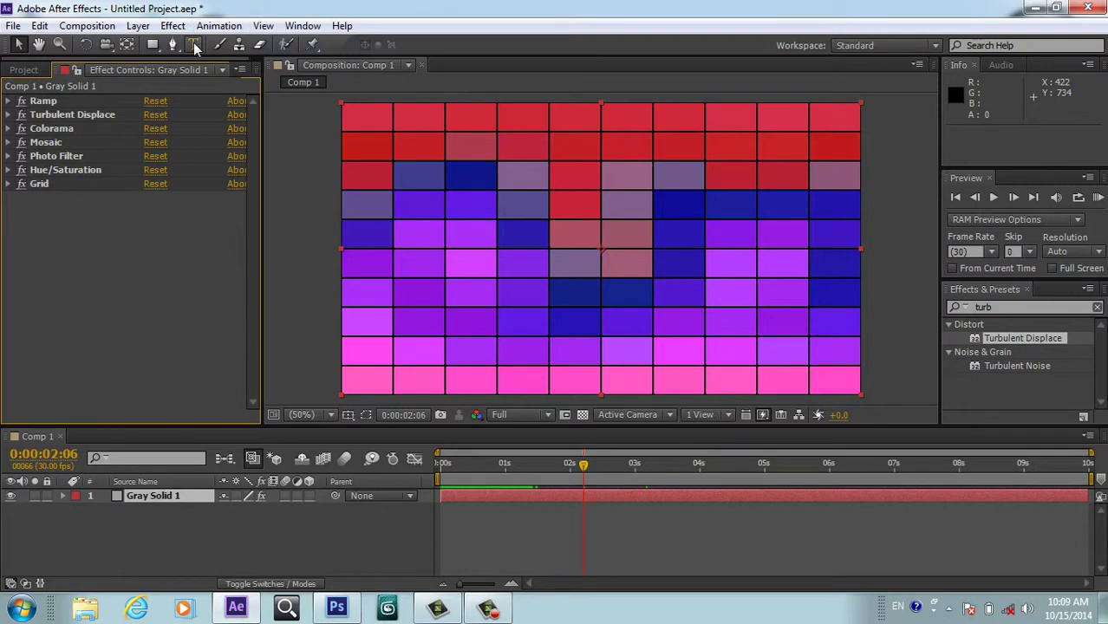
left_click(480, 351)
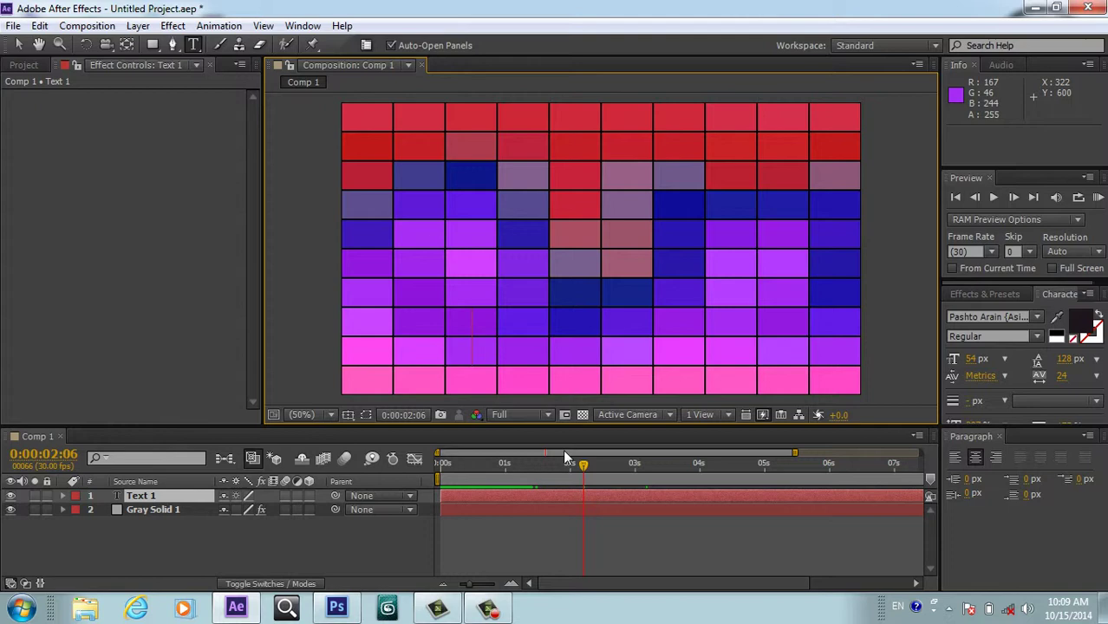
type("SAHA")
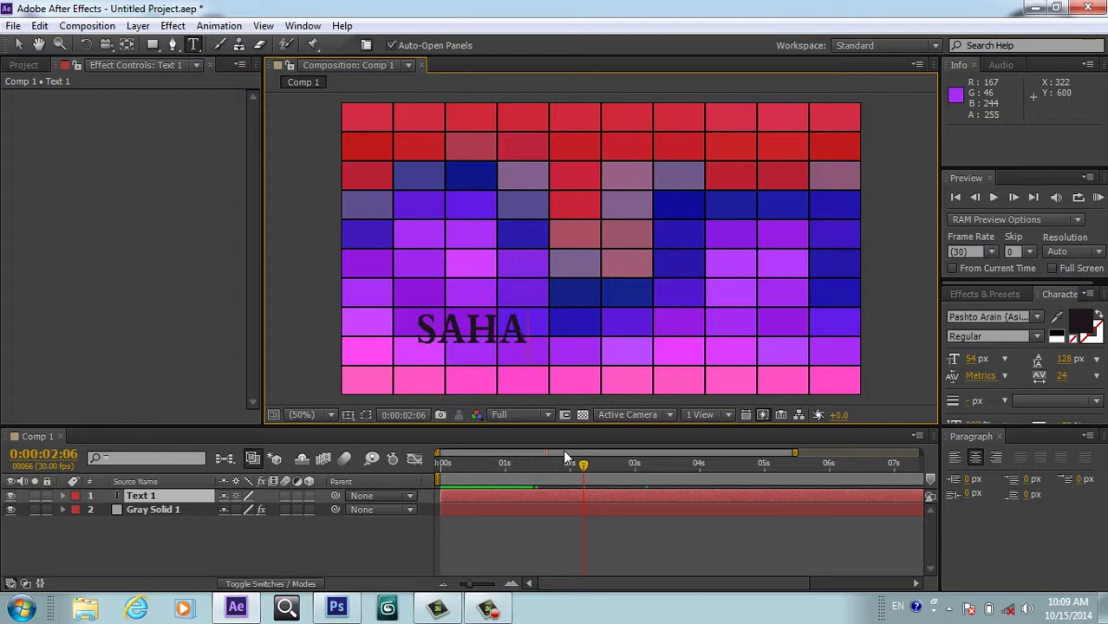
type("K")
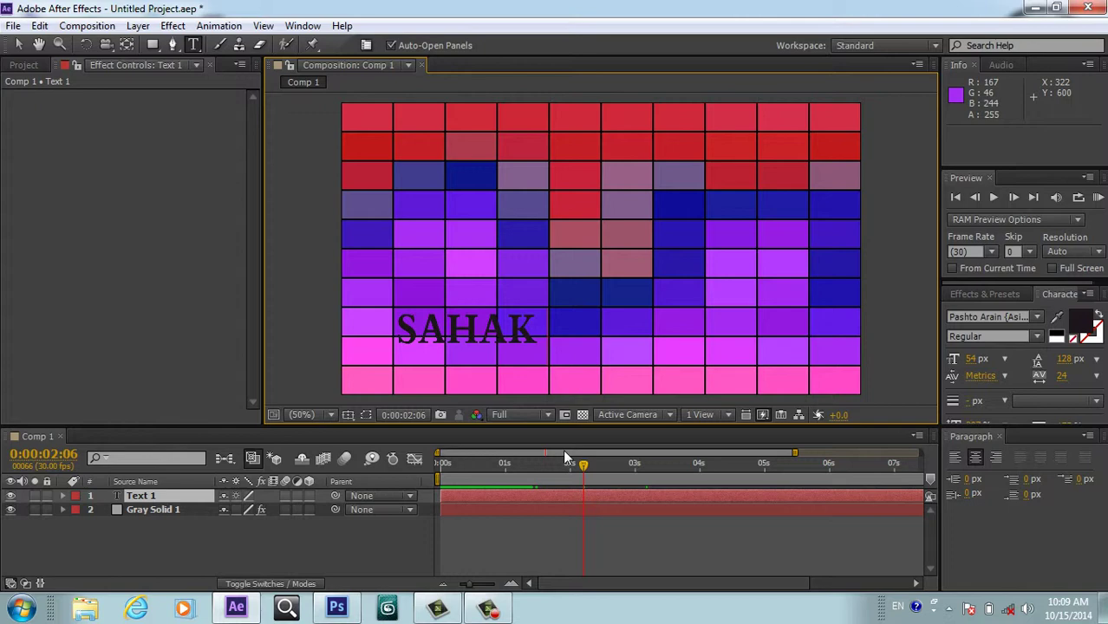
type(" CG")
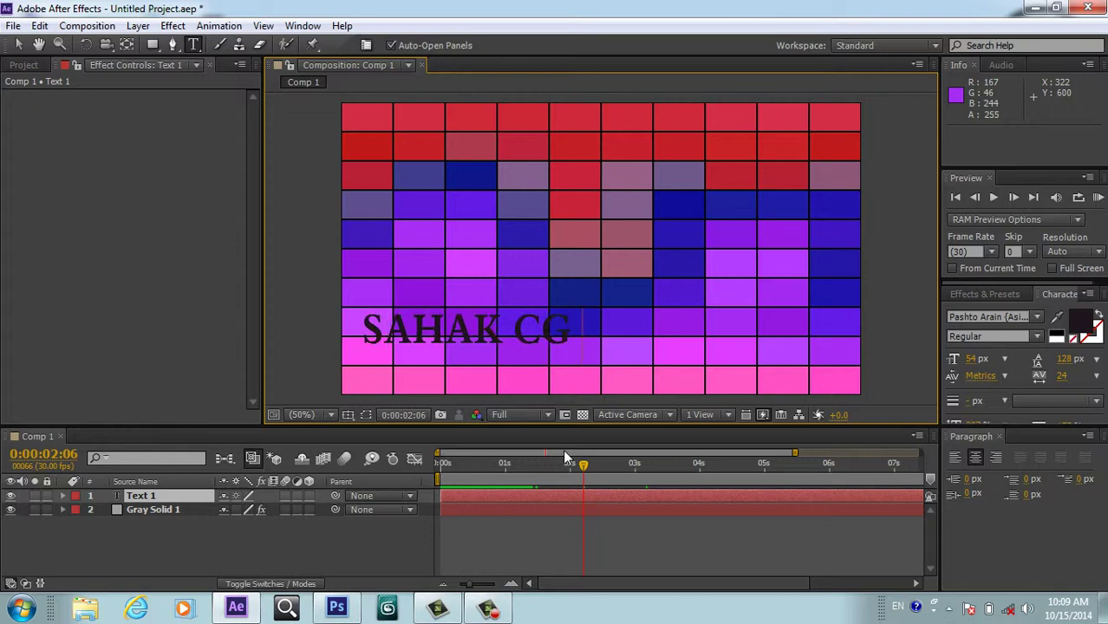
type(" TUTOR")
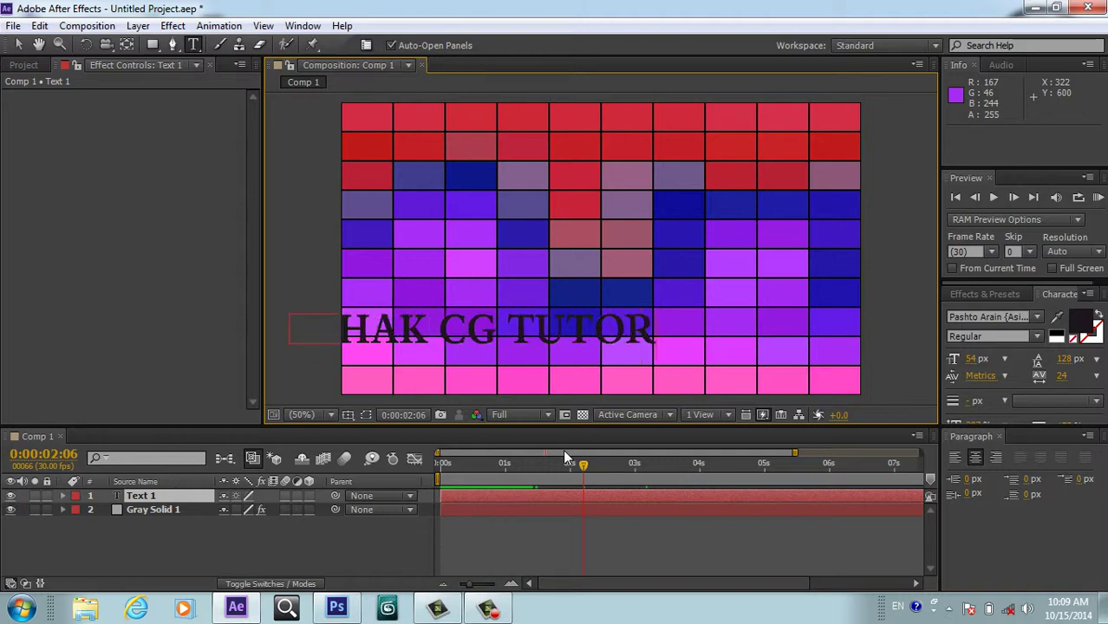
type("IALS")
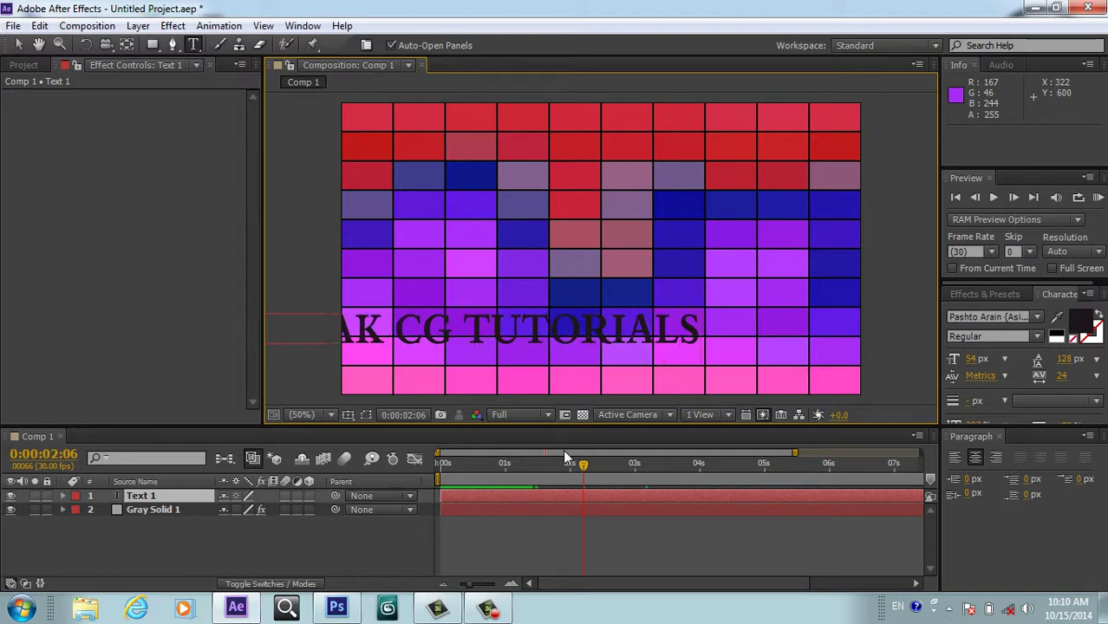
- Replace the Character panel's font family with Xirod and commit the title text
left_click(1039, 319)
left_click(995, 317)
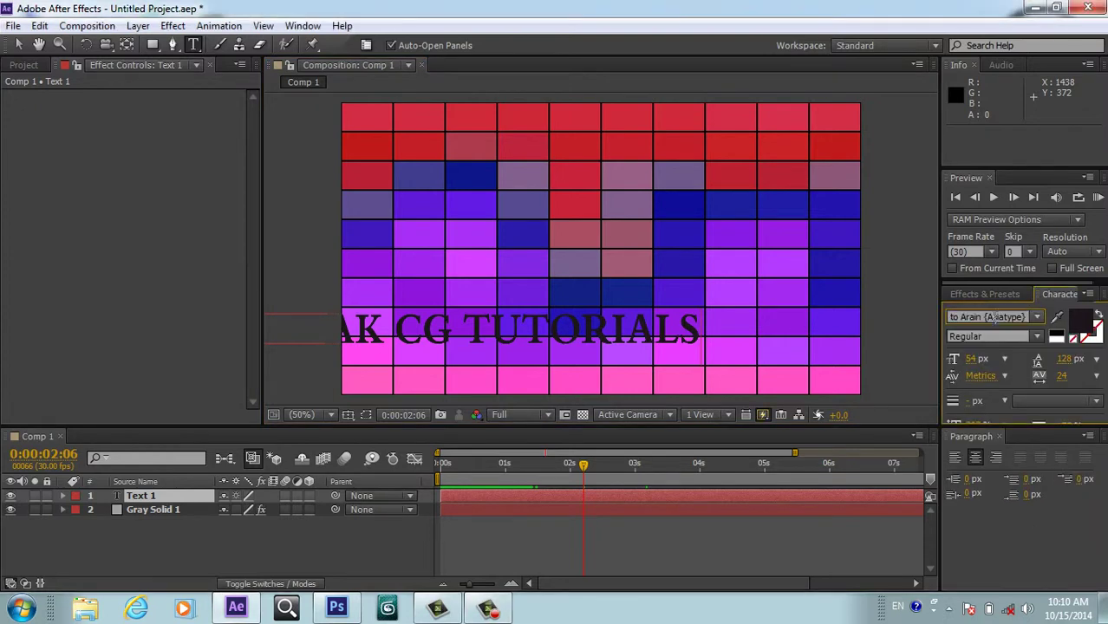
double_click(997, 317)
left_click_drag(1028, 318, 945, 318)
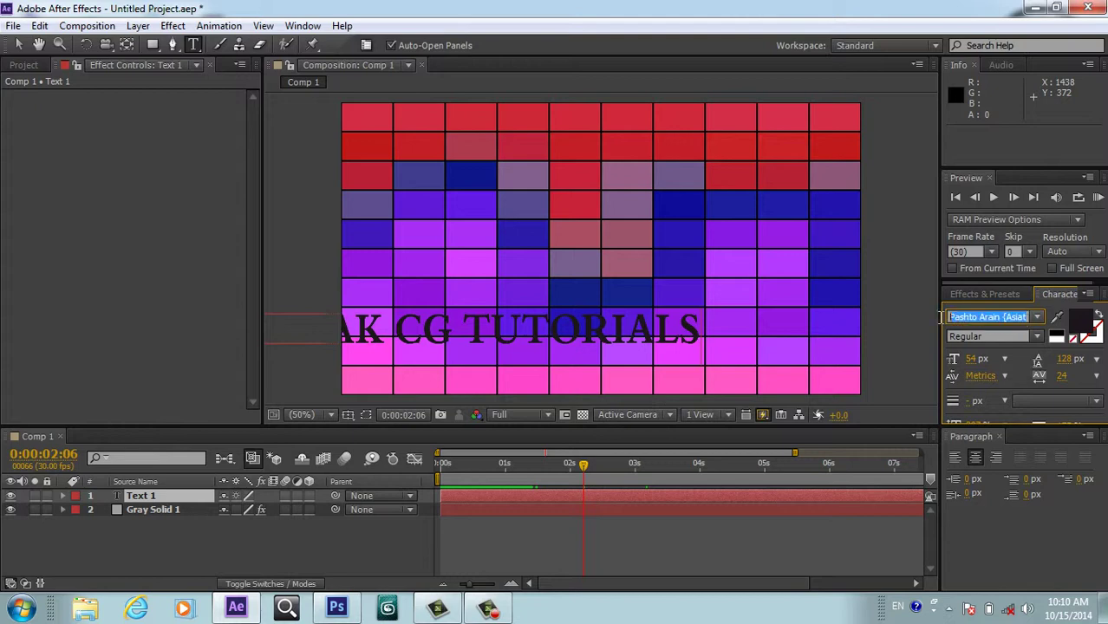
type("Xrod")
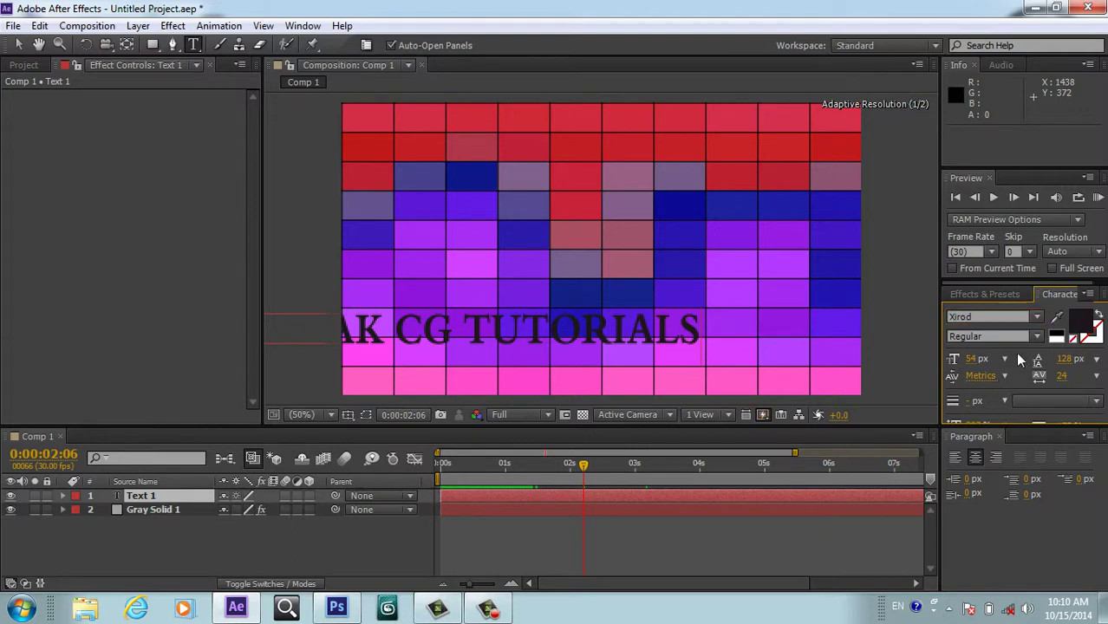
left_click_drag(701, 335, 221, 340)
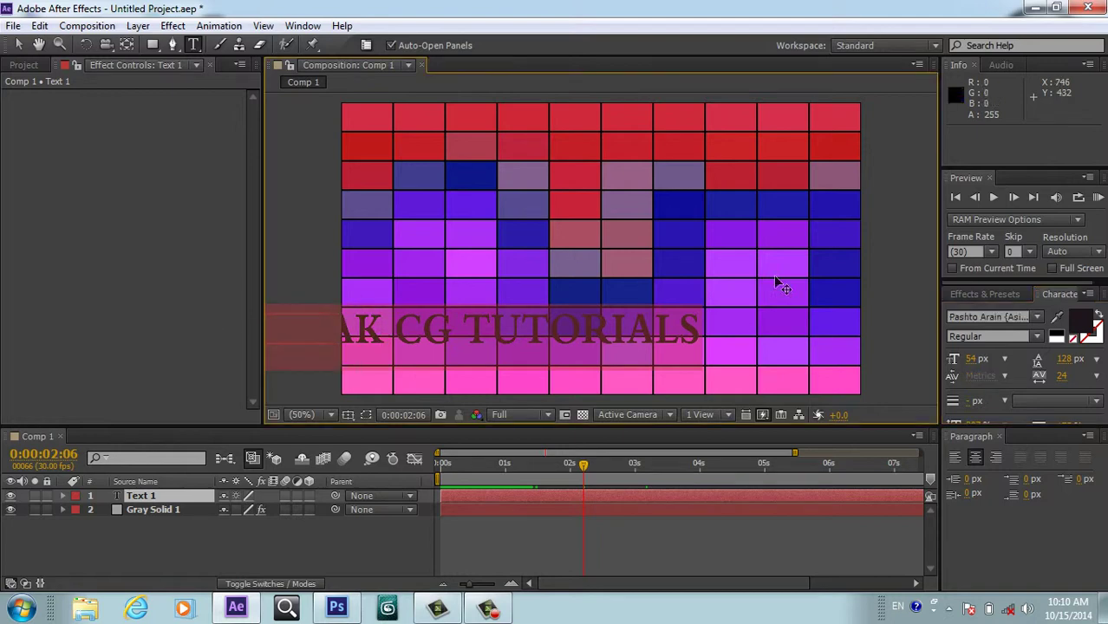
left_click(980, 317)
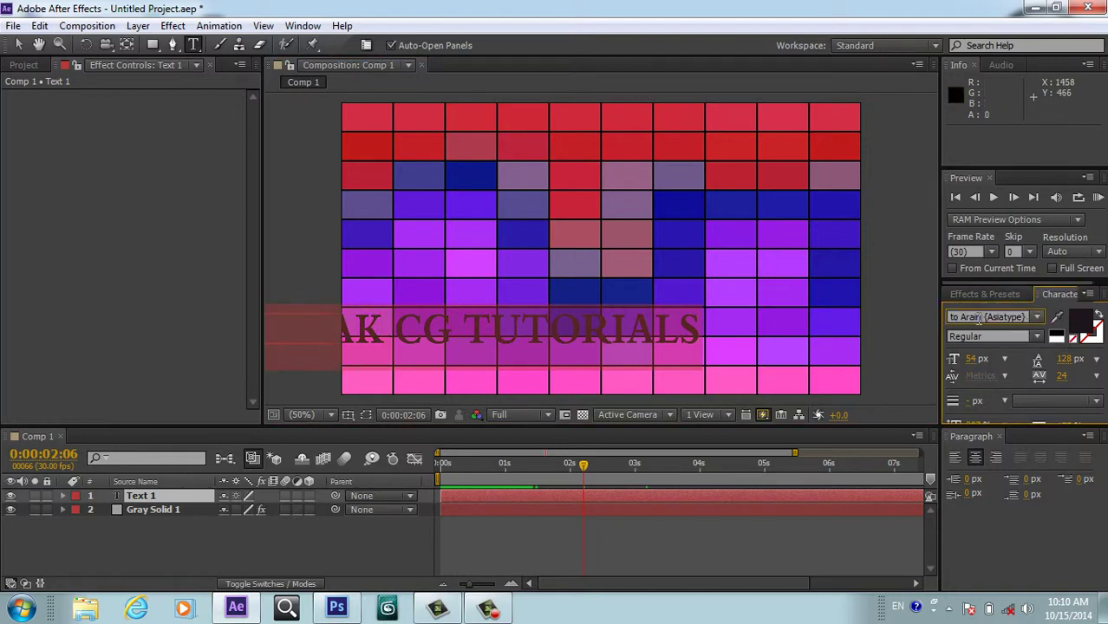
left_click(978, 318)
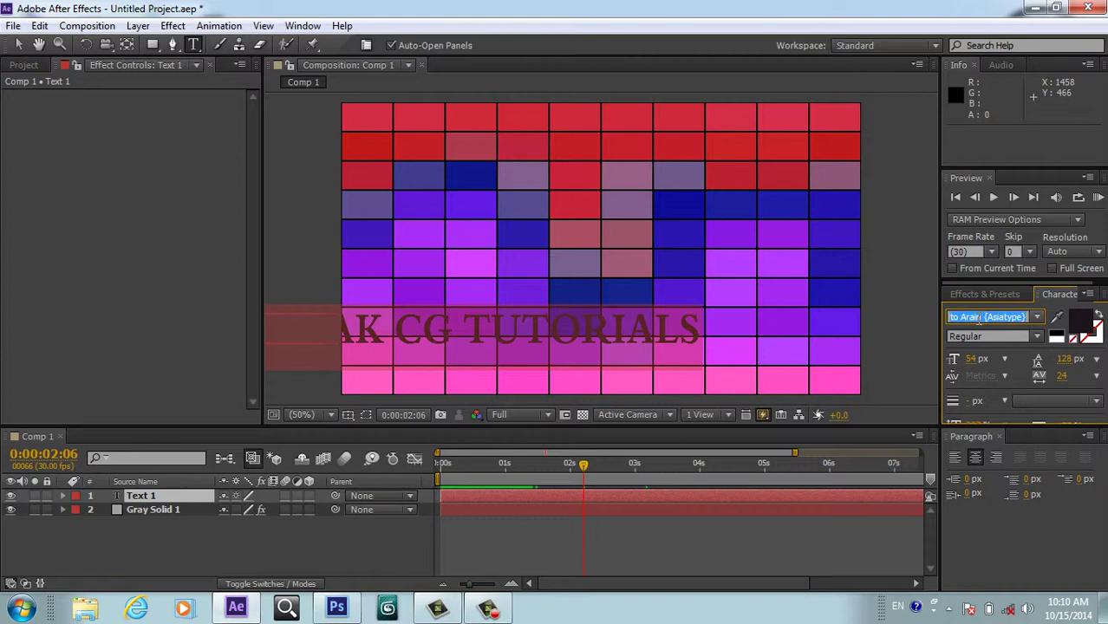
type("Xirod")
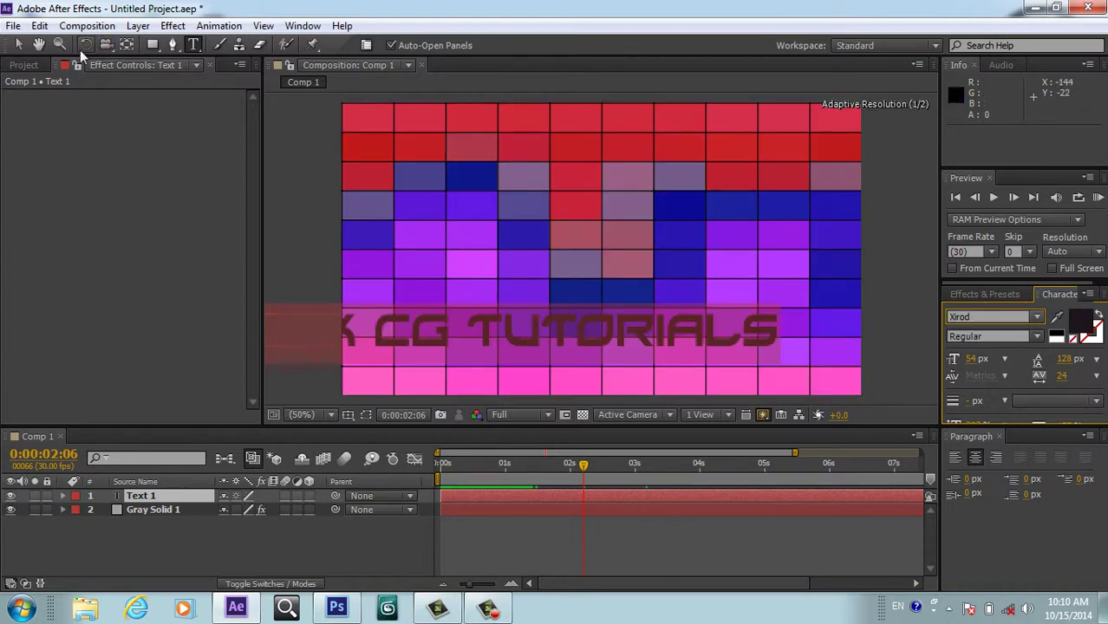
left_click(19, 46)
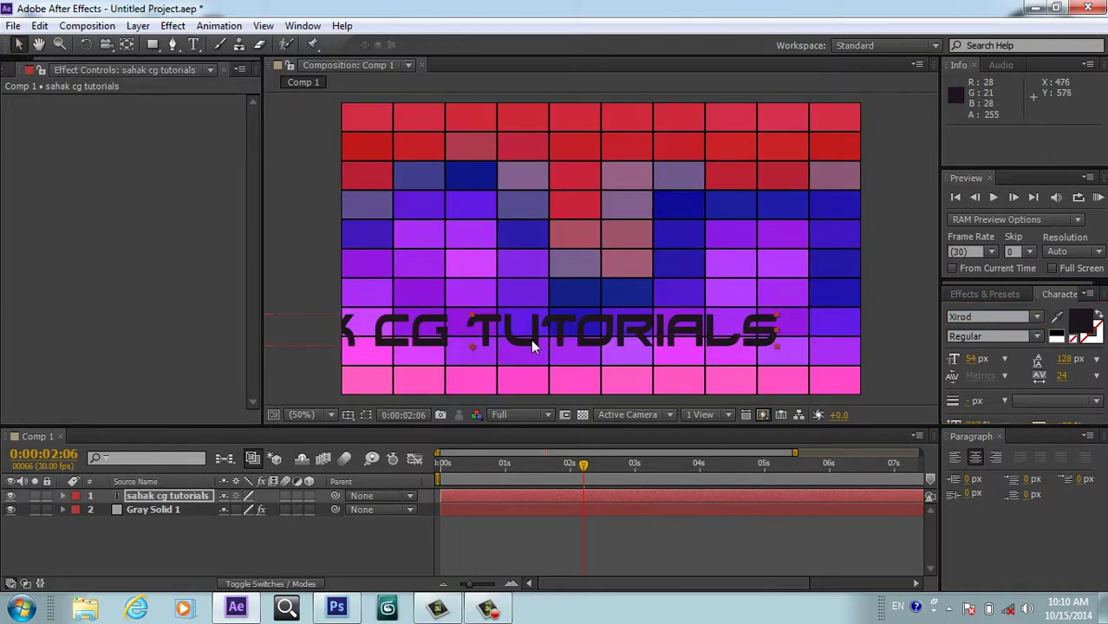
- Move the title to the grid centre at 640, 388 and reduce its font size to 36 px
left_click_drag(530, 339, 661, 258)
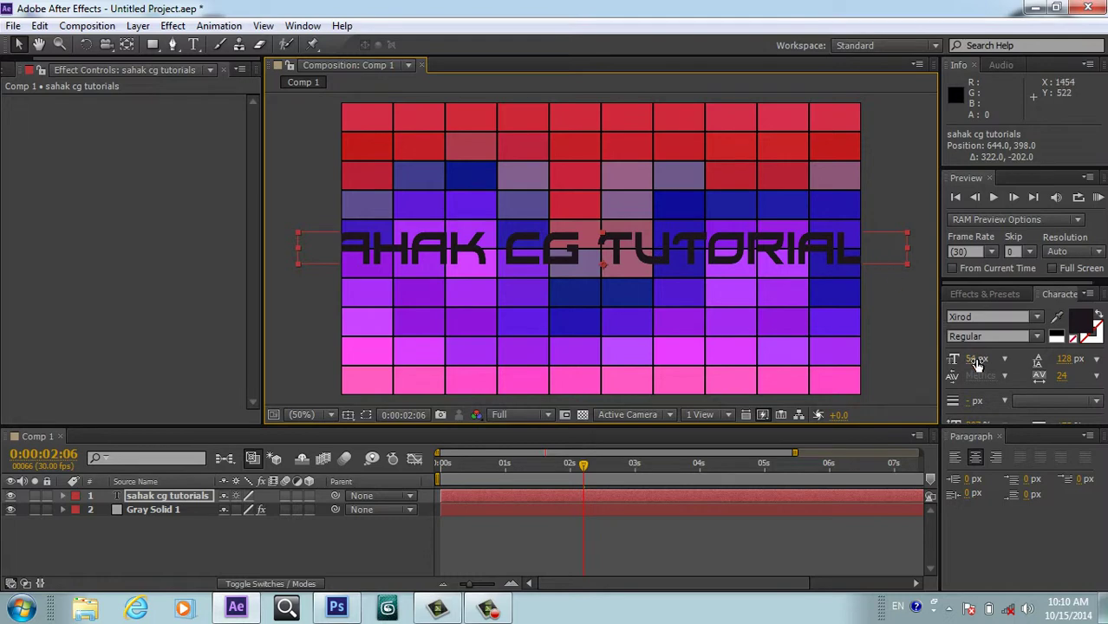
left_click_drag(970, 358, 960, 364)
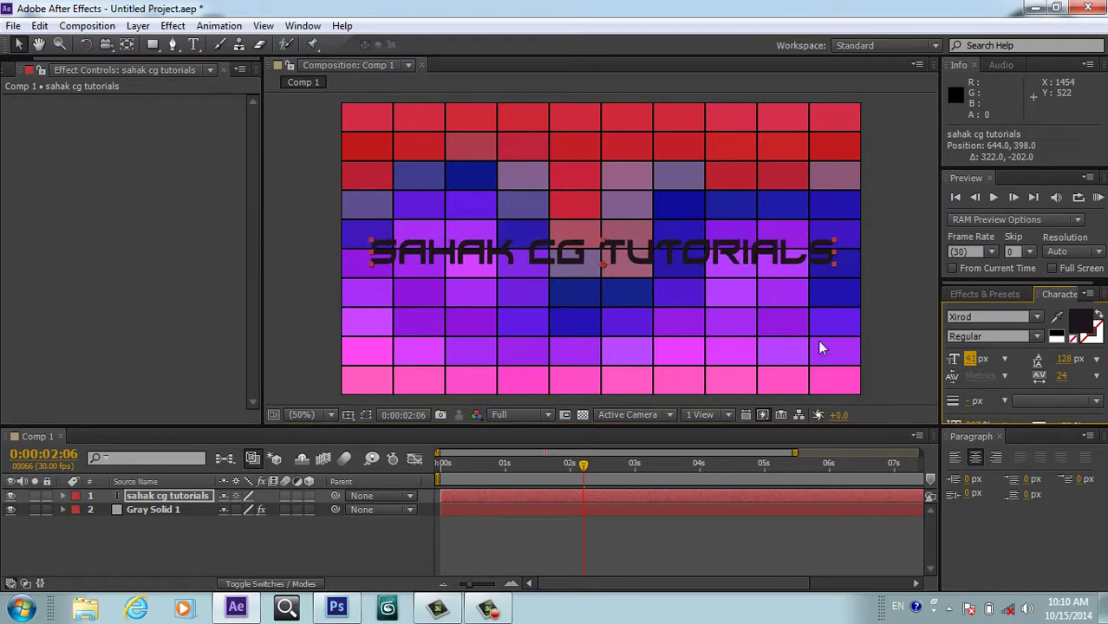
left_click_drag(822, 348, 966, 360)
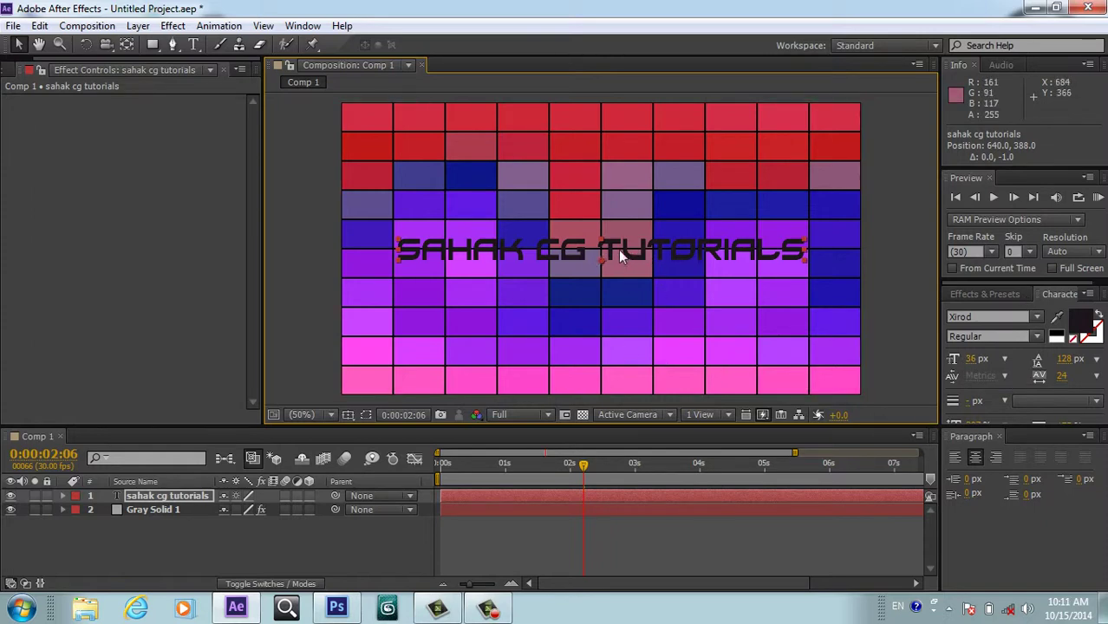
- Set the title's fill colour to white
left_click(1078, 332)
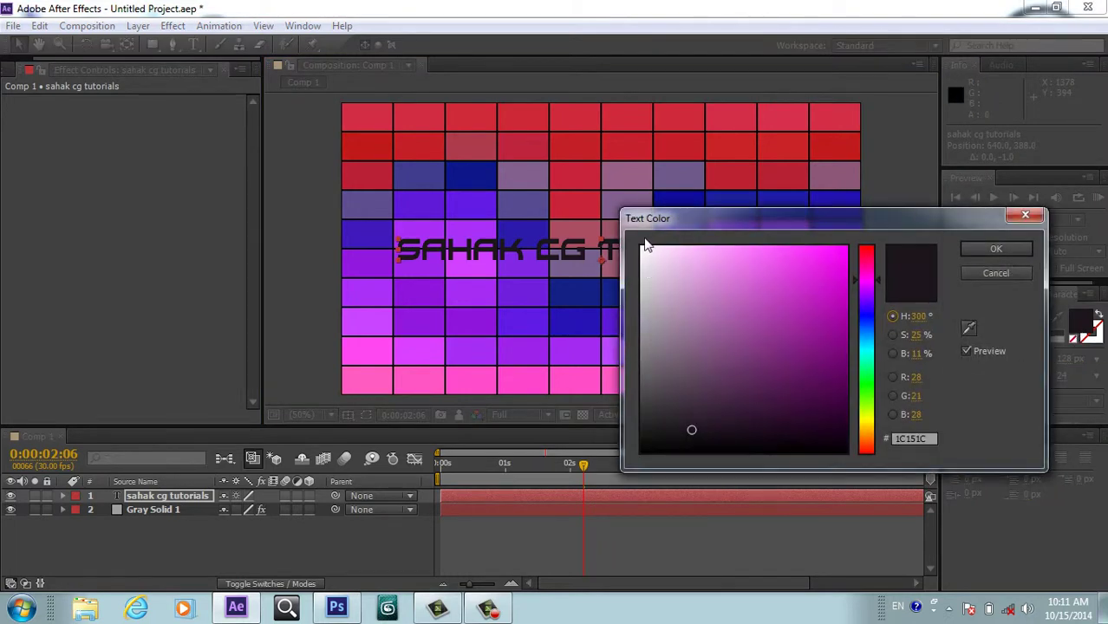
left_click(642, 250)
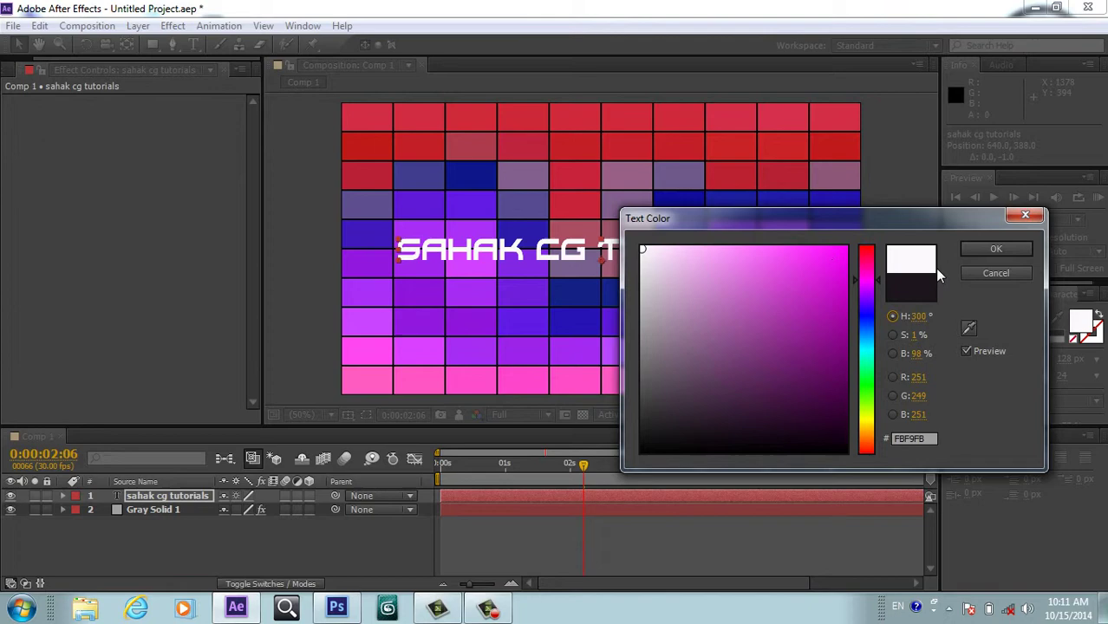
left_click(995, 249)
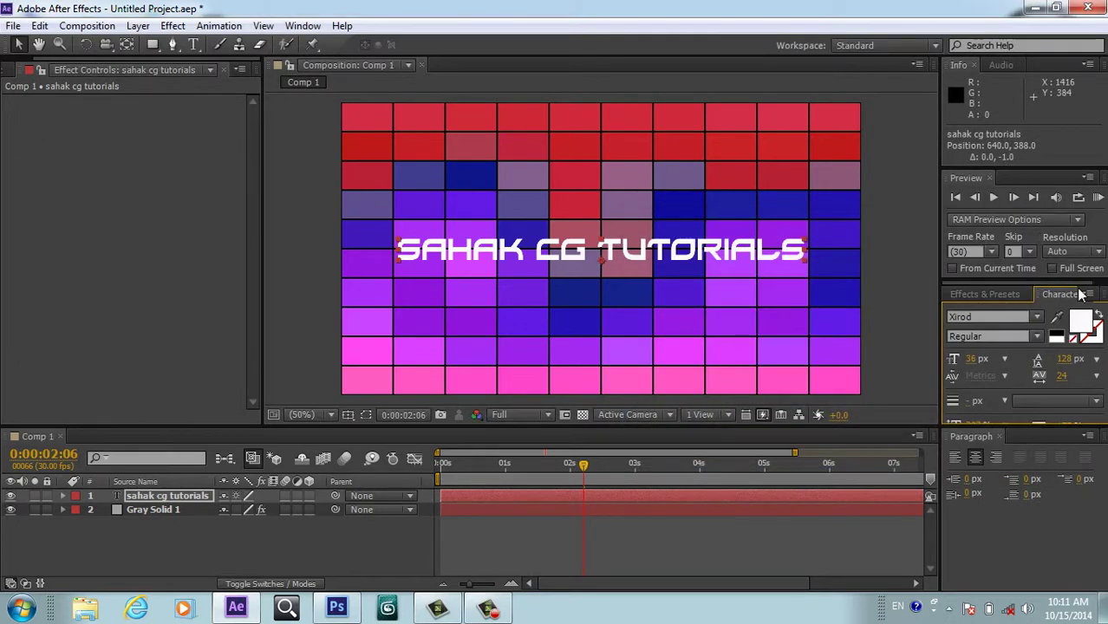
- Give the title a black stroke, 6 px wide, with Fill Over Stroke
left_click(1089, 340)
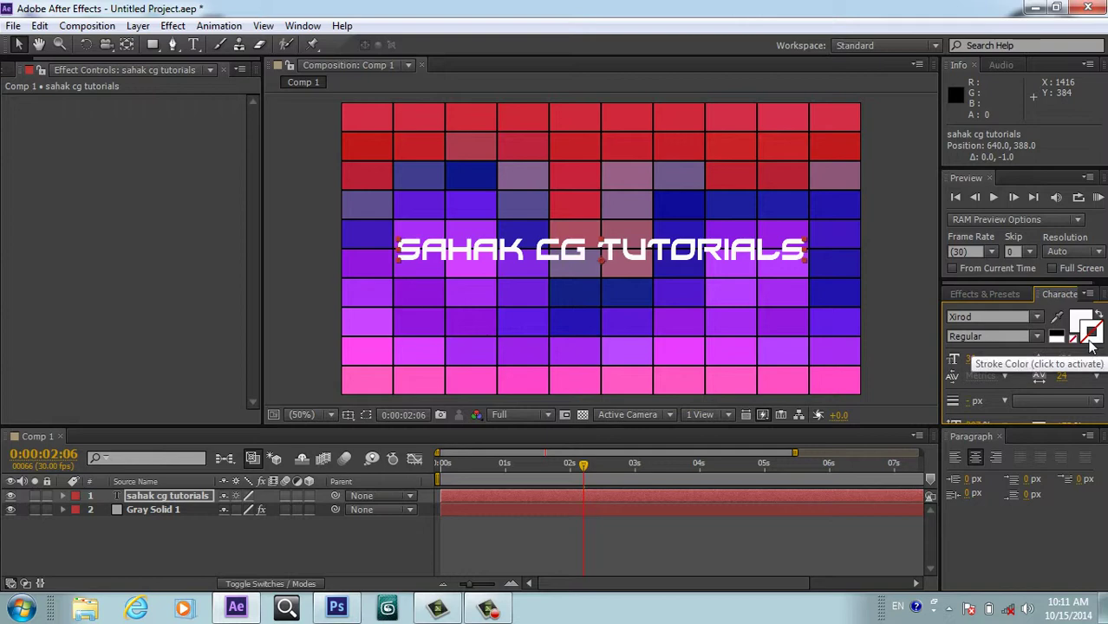
left_click(1090, 340)
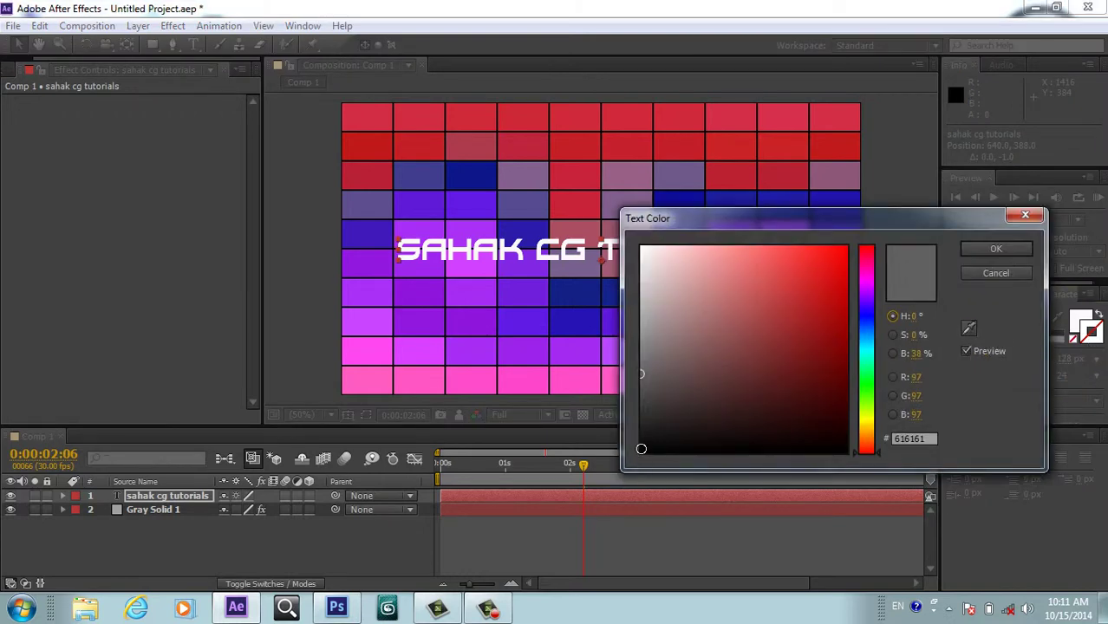
left_click(641, 453)
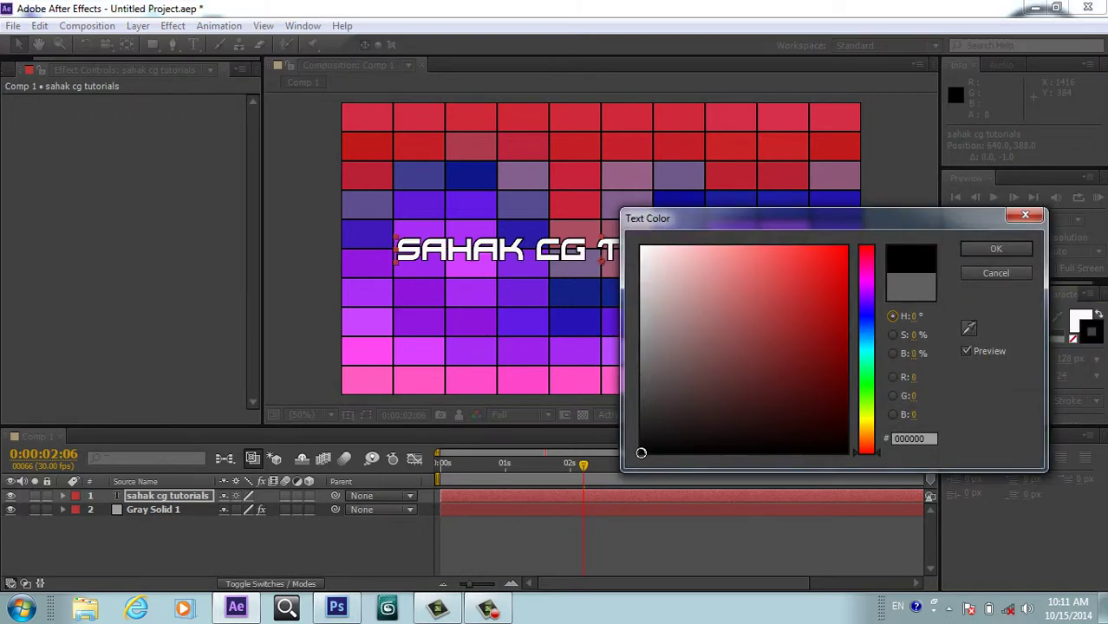
left_click(965, 246)
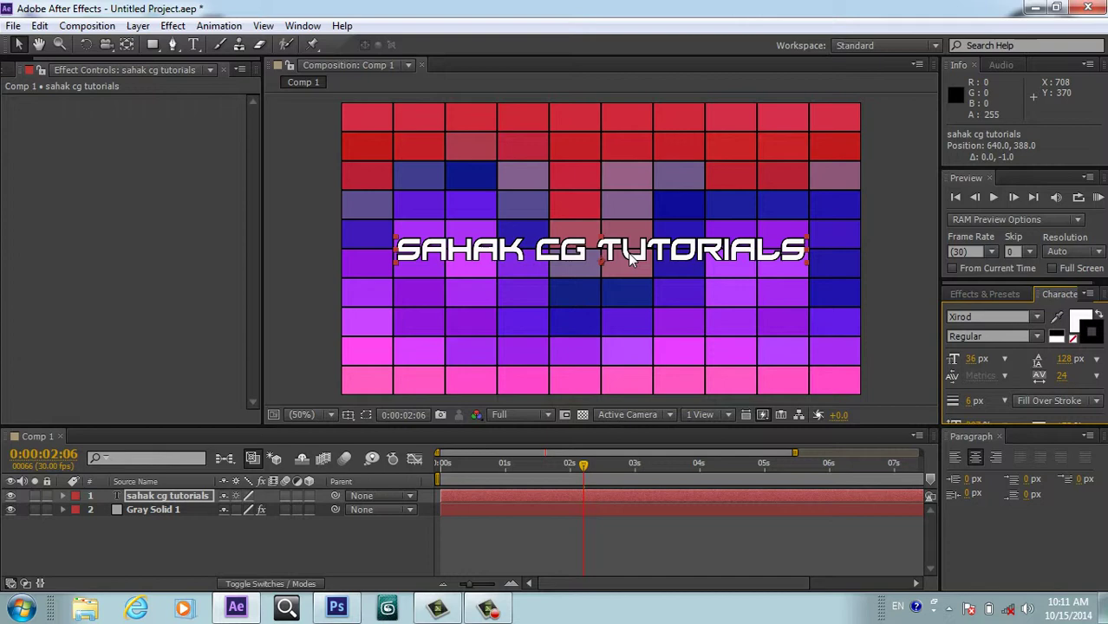
- Nudge the title down to 640, 394, select its layer, and put the playhead at 0:00:02:00
left_click_drag(628, 253, 629, 255)
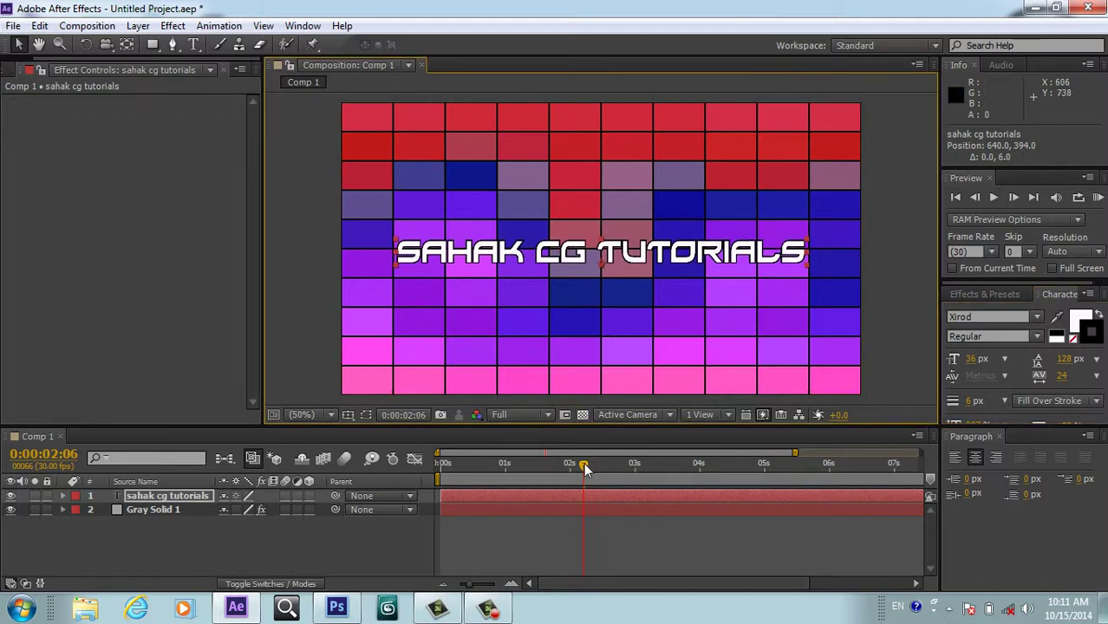
left_click_drag(583, 467, 568, 498)
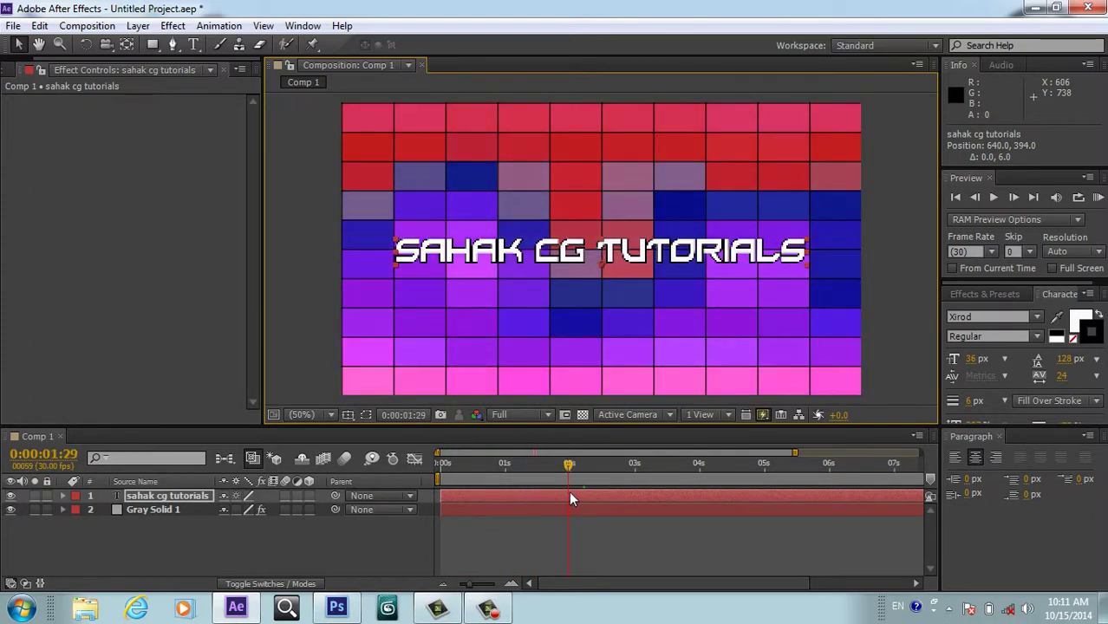
left_click(569, 491)
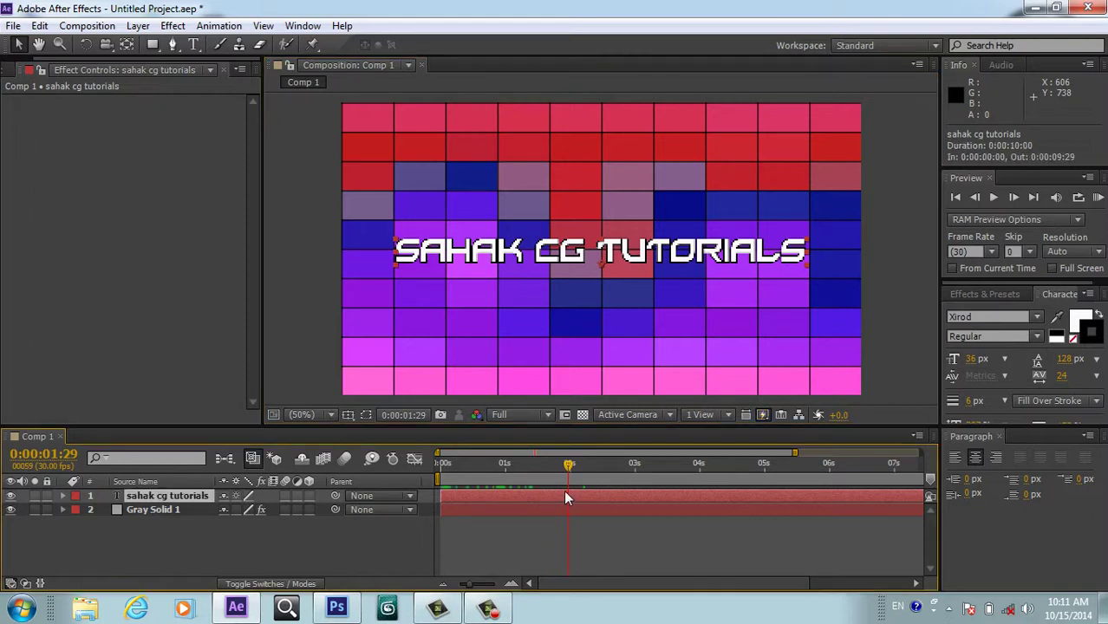
left_click(569, 473)
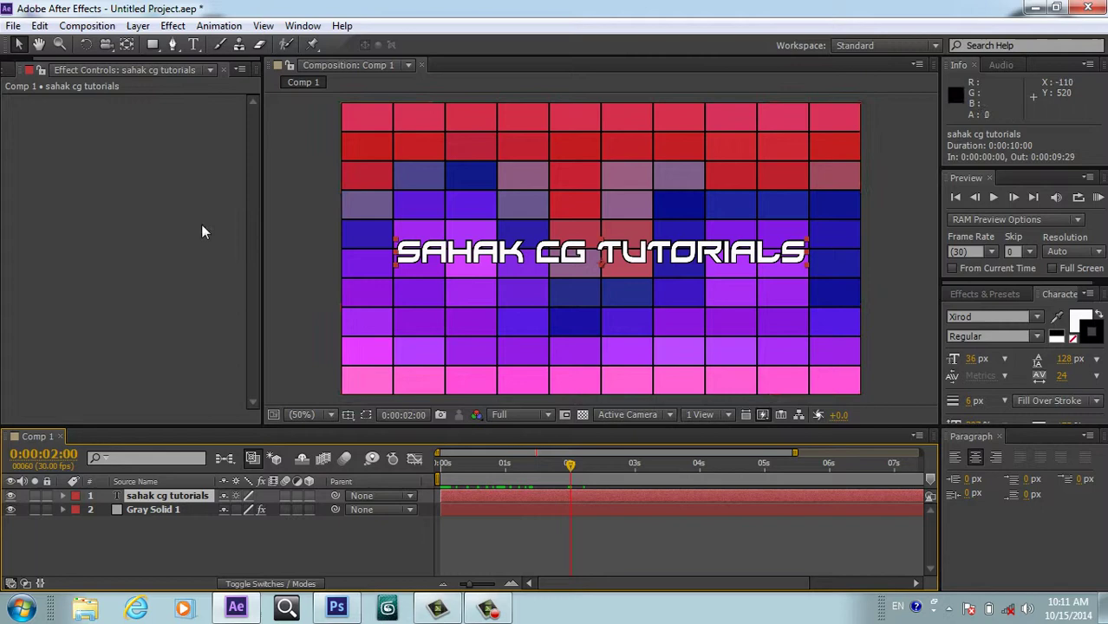
- Apply Transition > Linear Wipe to the title with a Wipe Angle of -90°
left_click(172, 25)
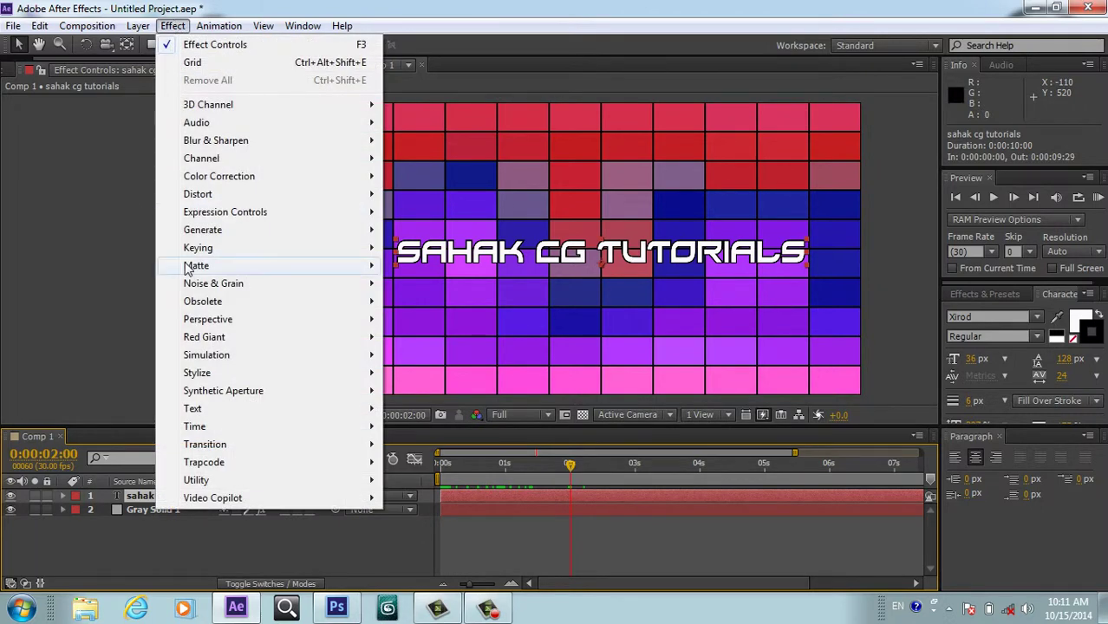
mouse_move(221, 447)
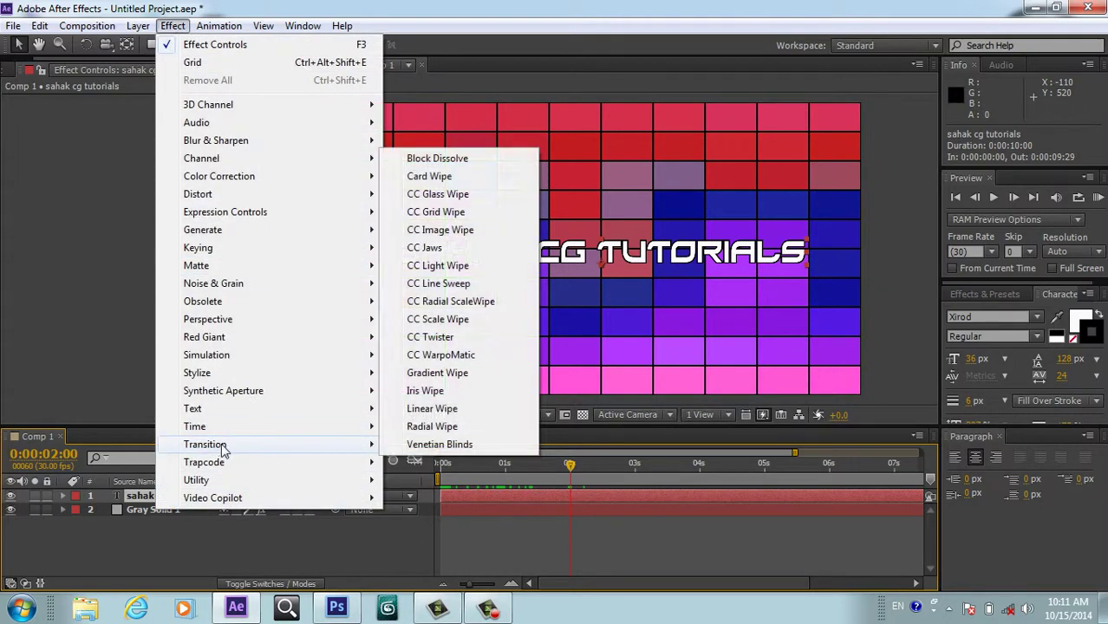
left_click(451, 411)
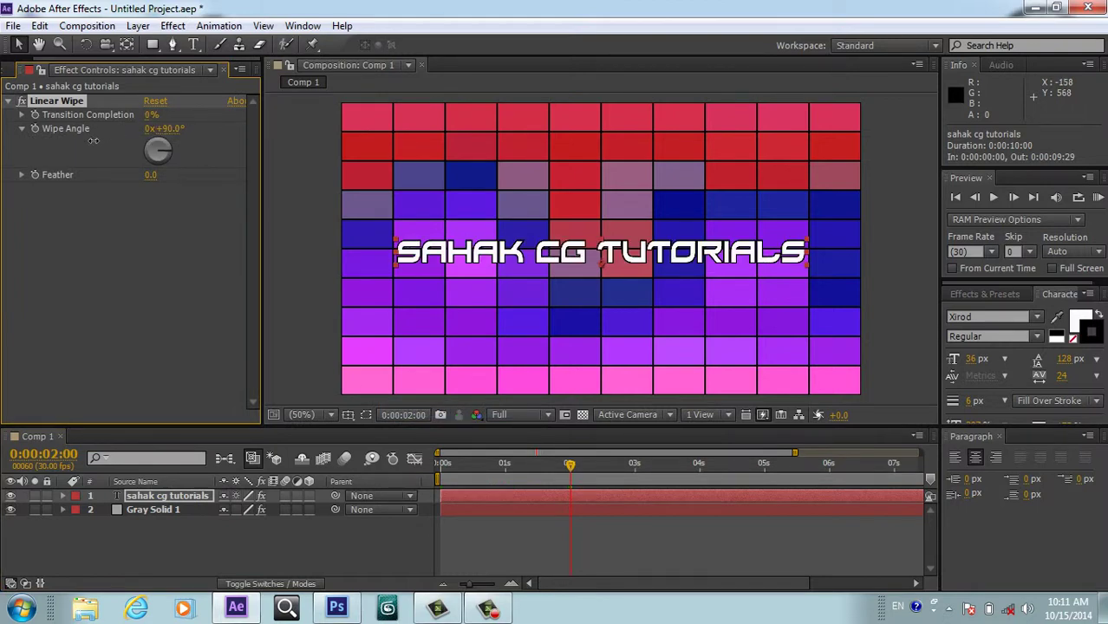
left_click(164, 129)
double_click(164, 129)
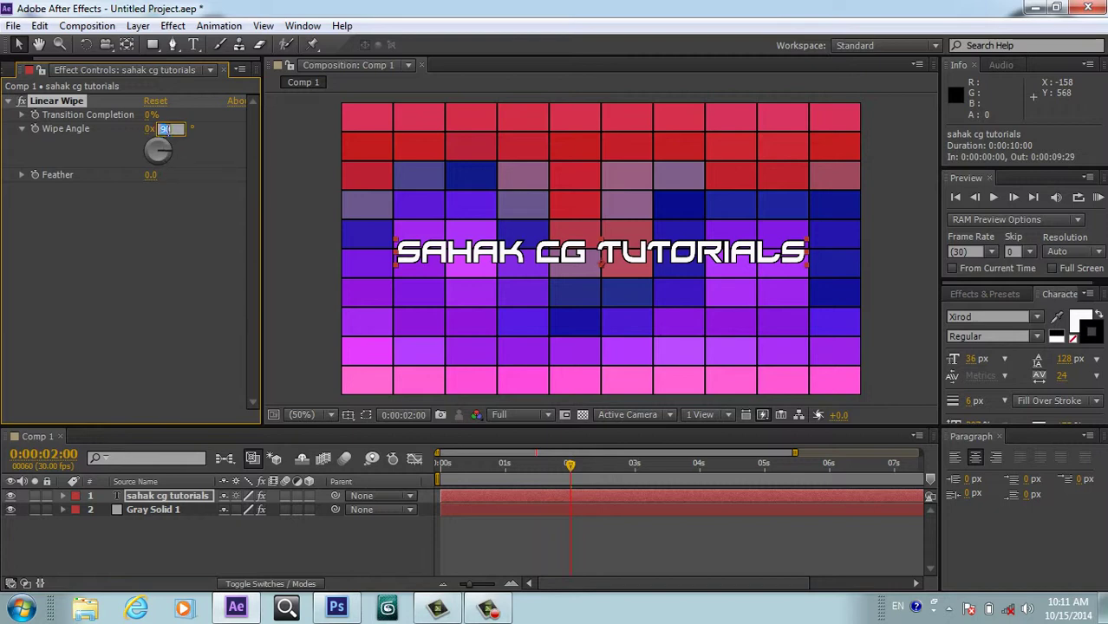
type("90")
type("-")
left_click(161, 266)
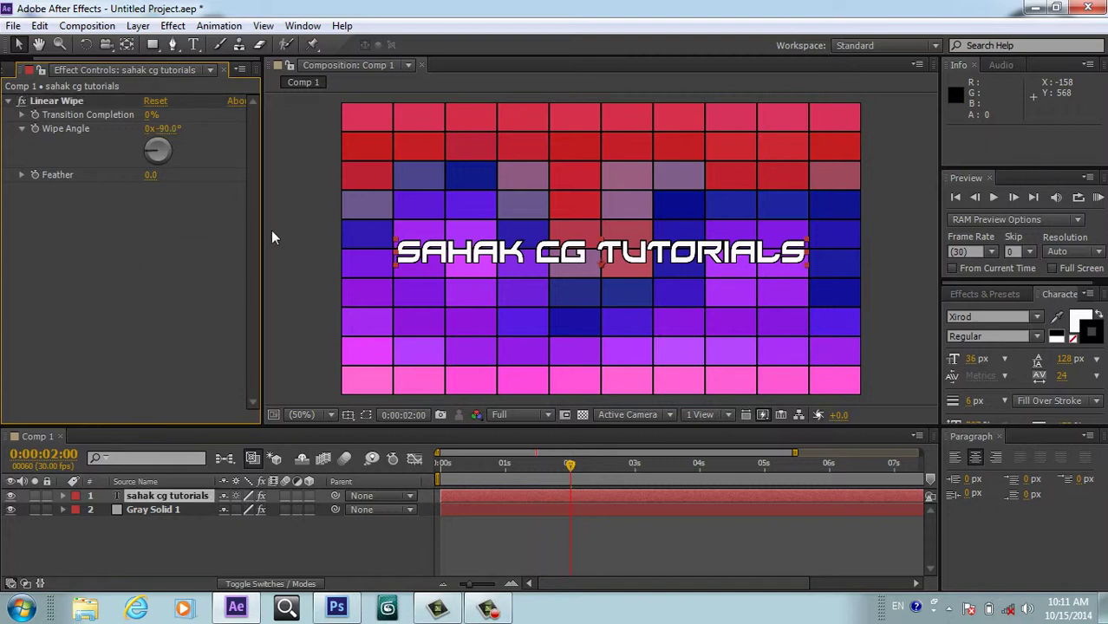
- Set the wipe Feather to 92, test Transition Completion, then return it to 0%
left_click_drag(149, 121, 242, 134)
left_click_drag(151, 174, 230, 186)
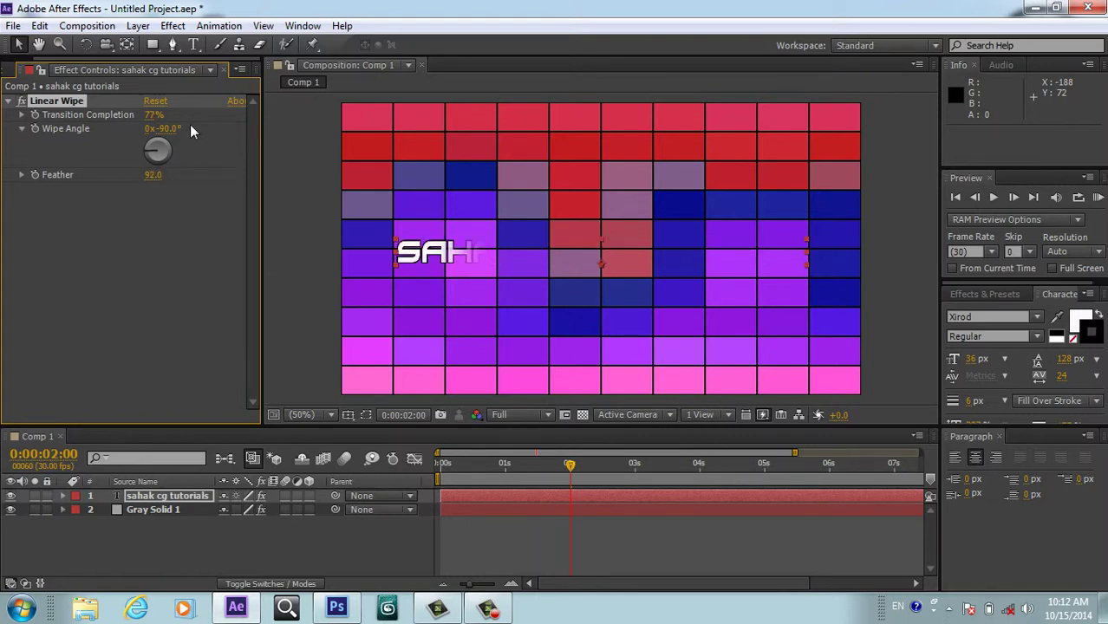
left_click_drag(154, 116, 176, 128)
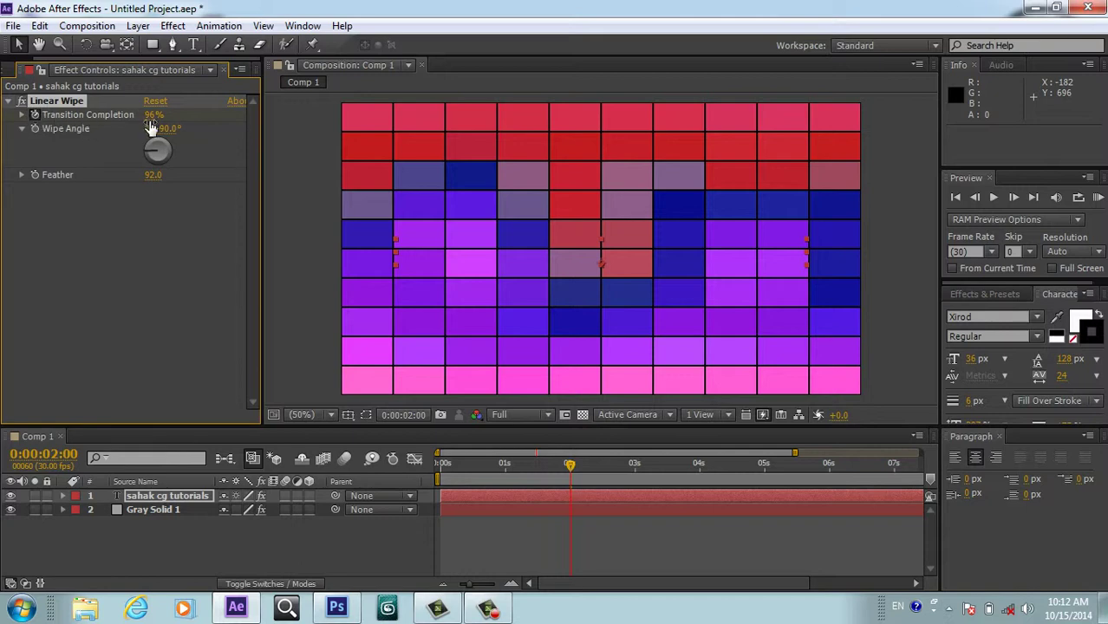
mouse_move(152, 116)
left_mouse_down()
mouse_move(141, 116)
mouse_move(161, 115)
left_mouse_up()
key("space")
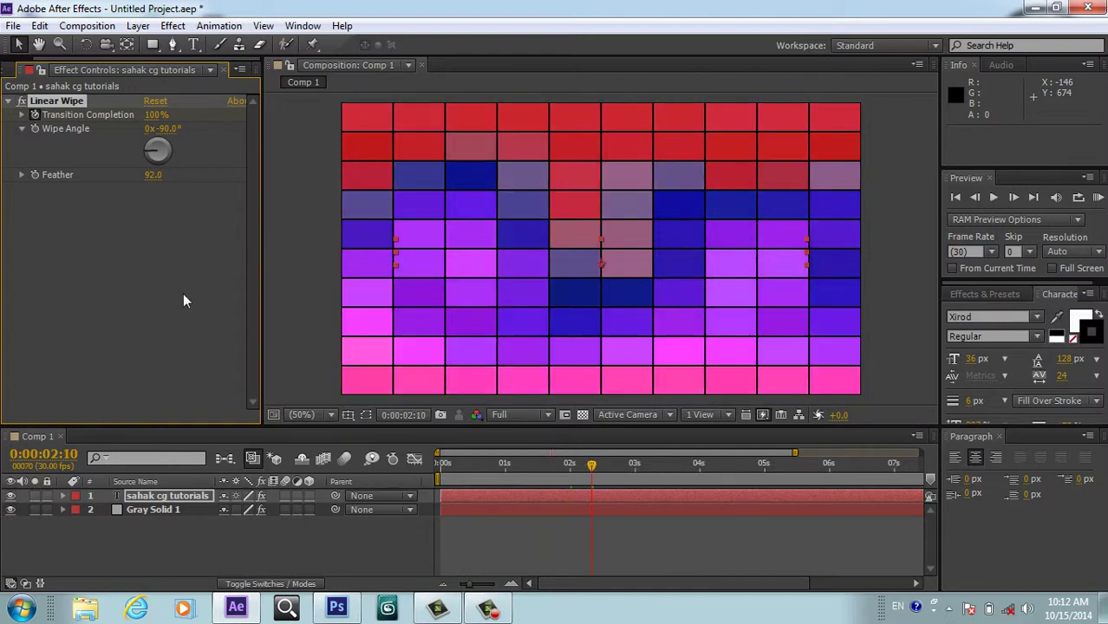
left_click_drag(156, 118, 43, 117)
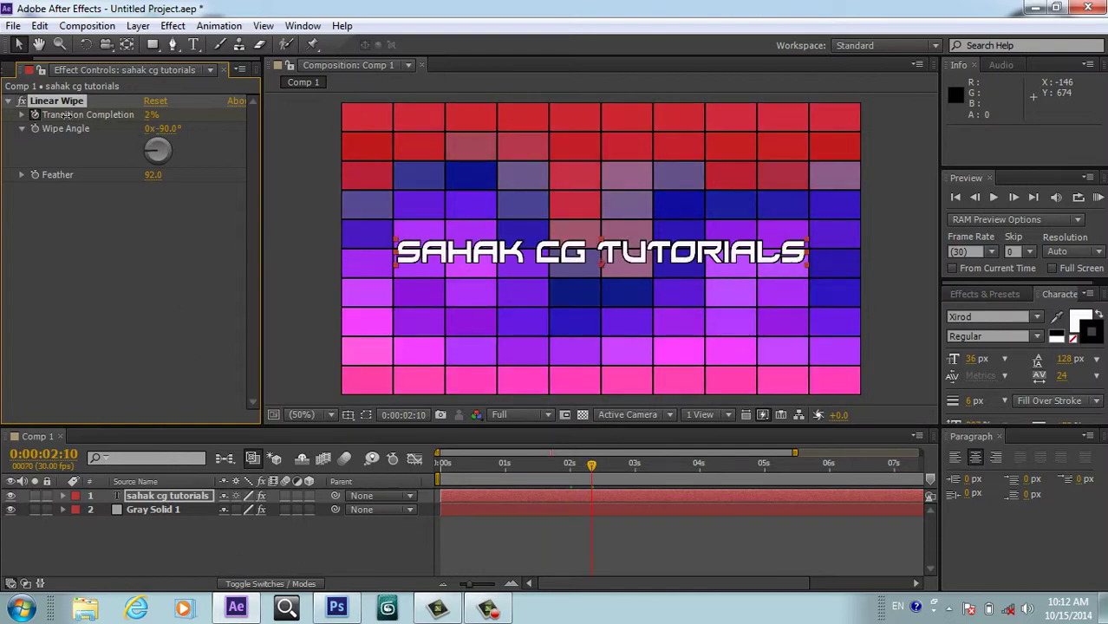
left_click(589, 468)
left_click_drag(446, 466, 591, 489)
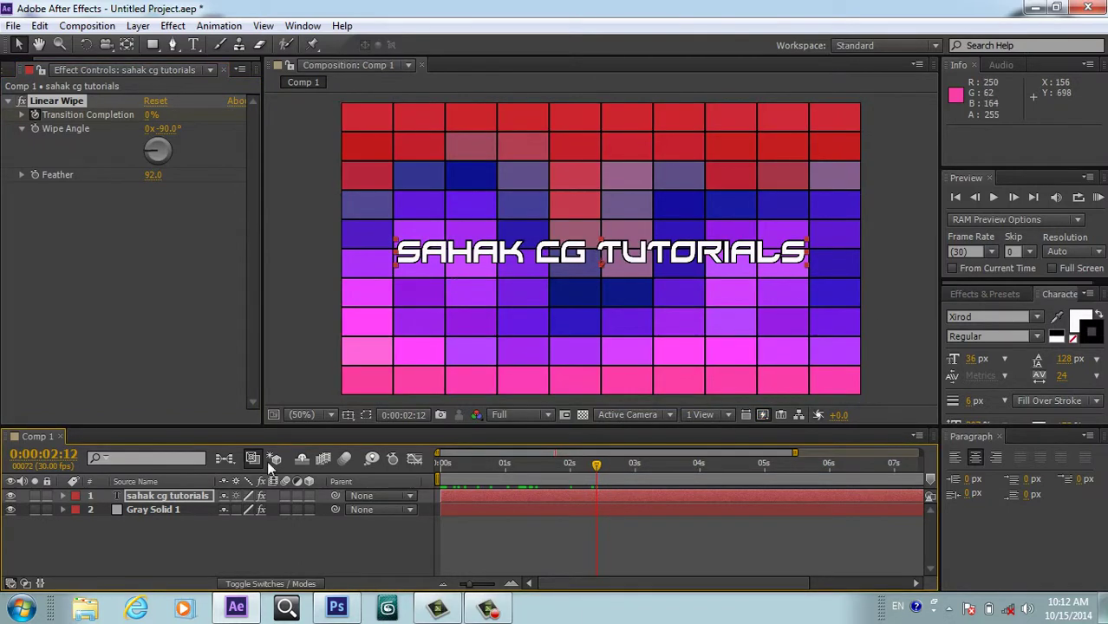
- Duplicate the title layer, move the copy into the upper rows, and scale it to 244%
left_click(189, 493)
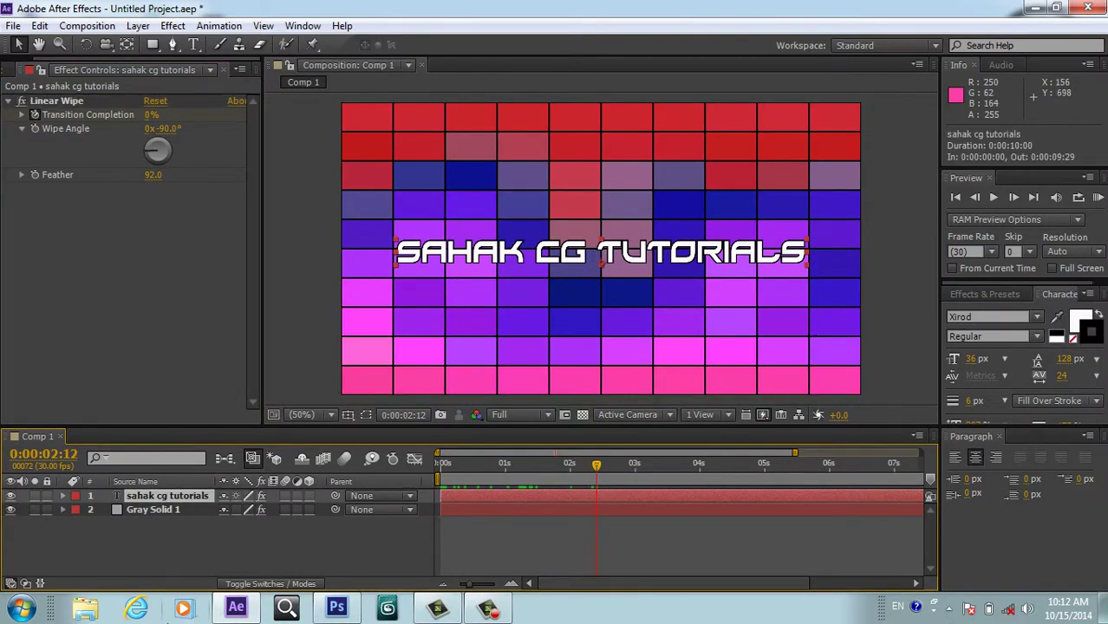
key("ctrl+d")
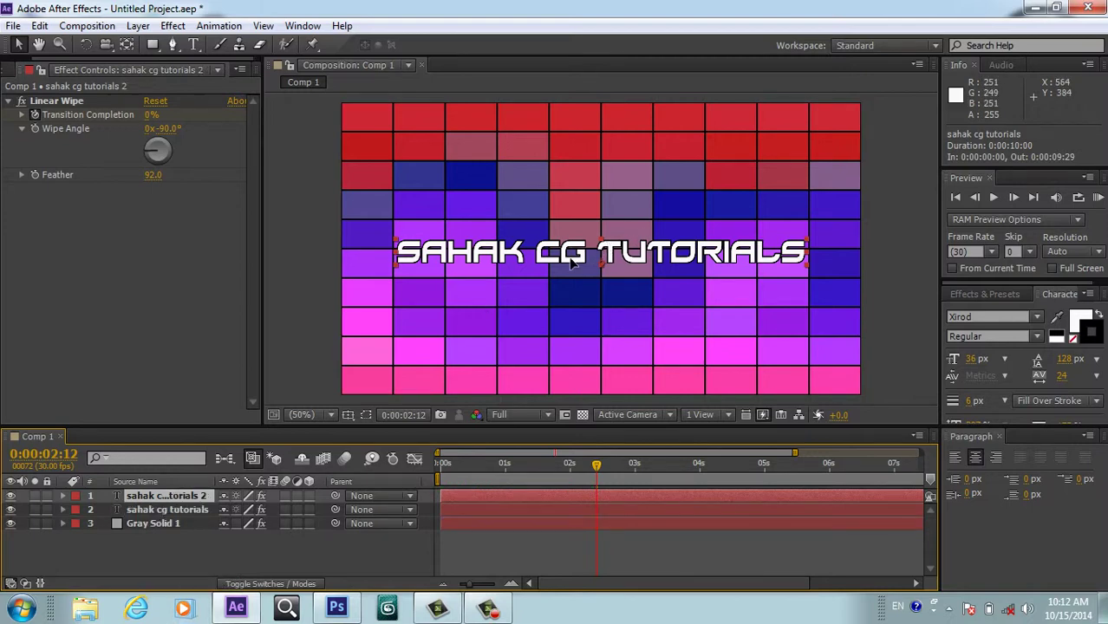
left_click_drag(572, 263, 572, 169)
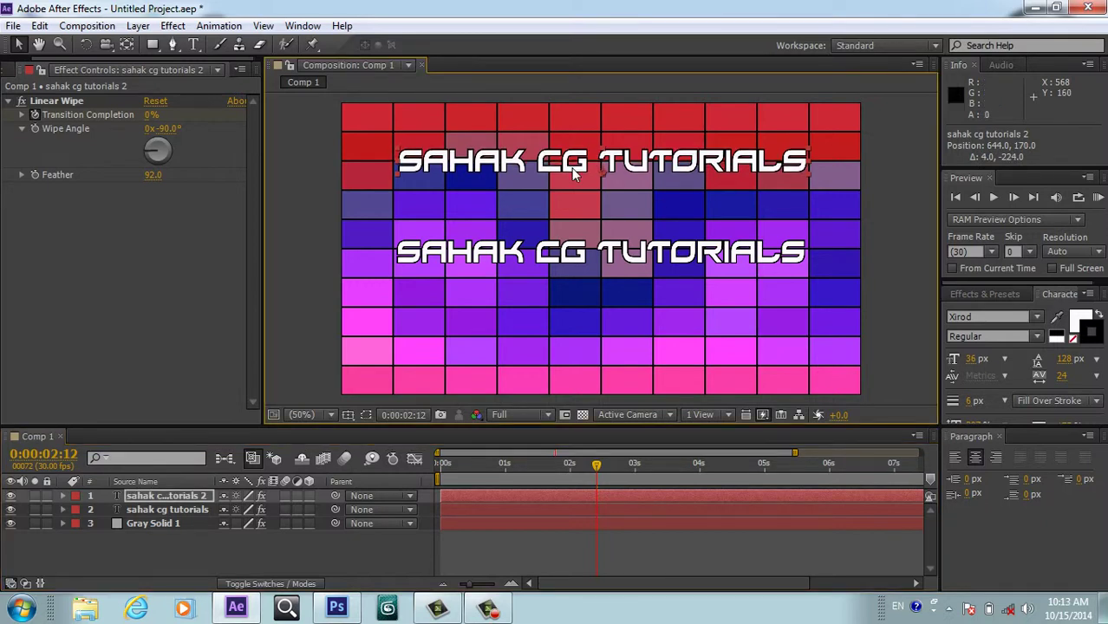
key("s")
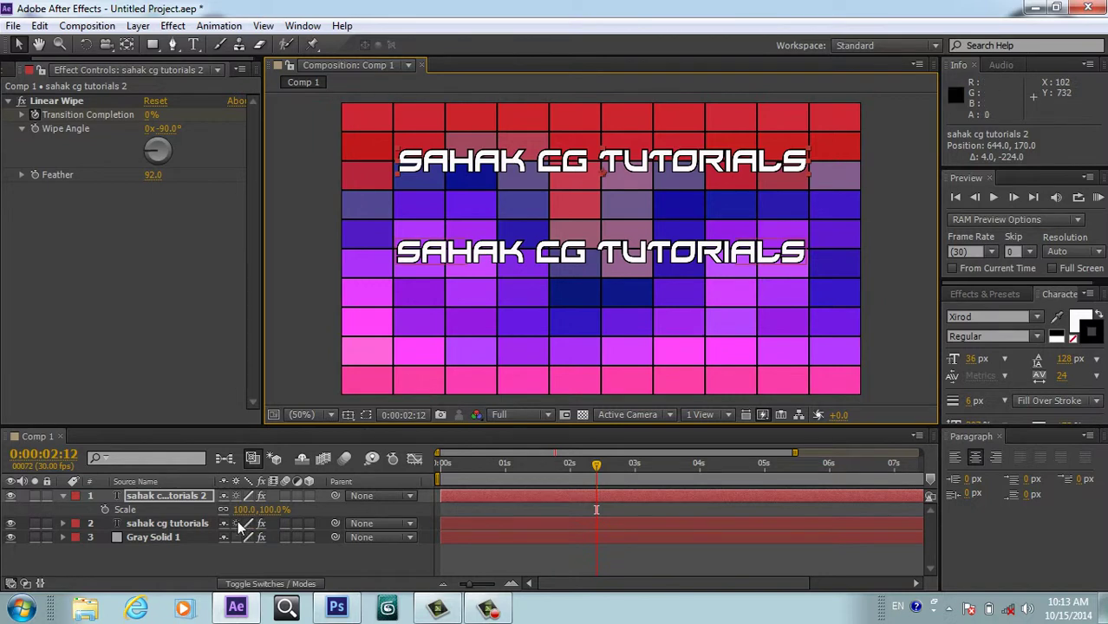
left_click_drag(241, 511, 358, 512)
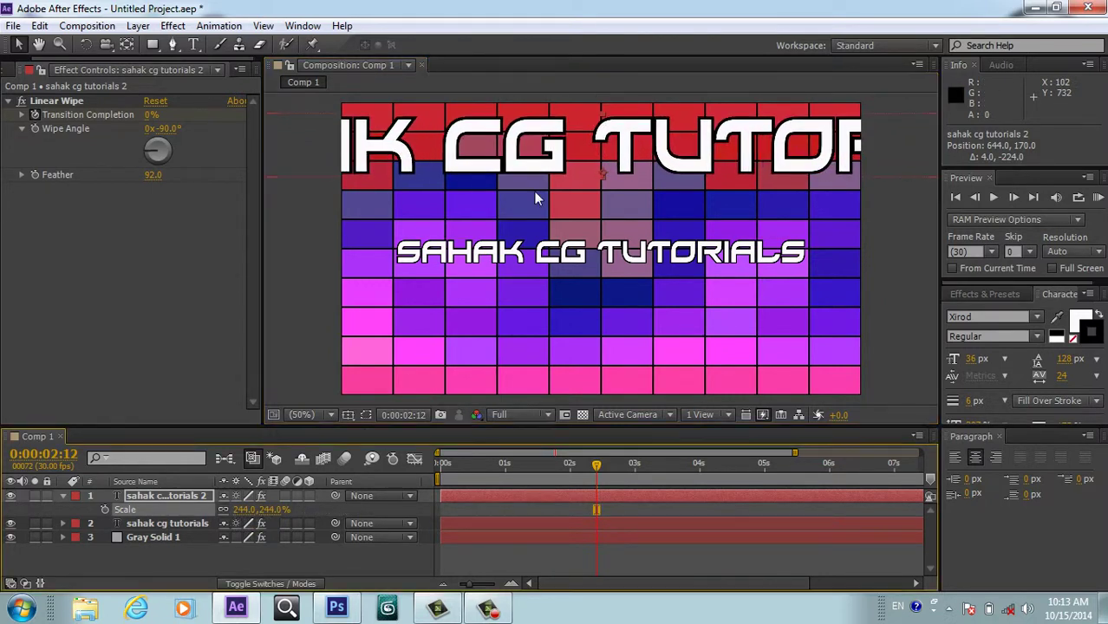
left_click_drag(549, 168, 553, 185)
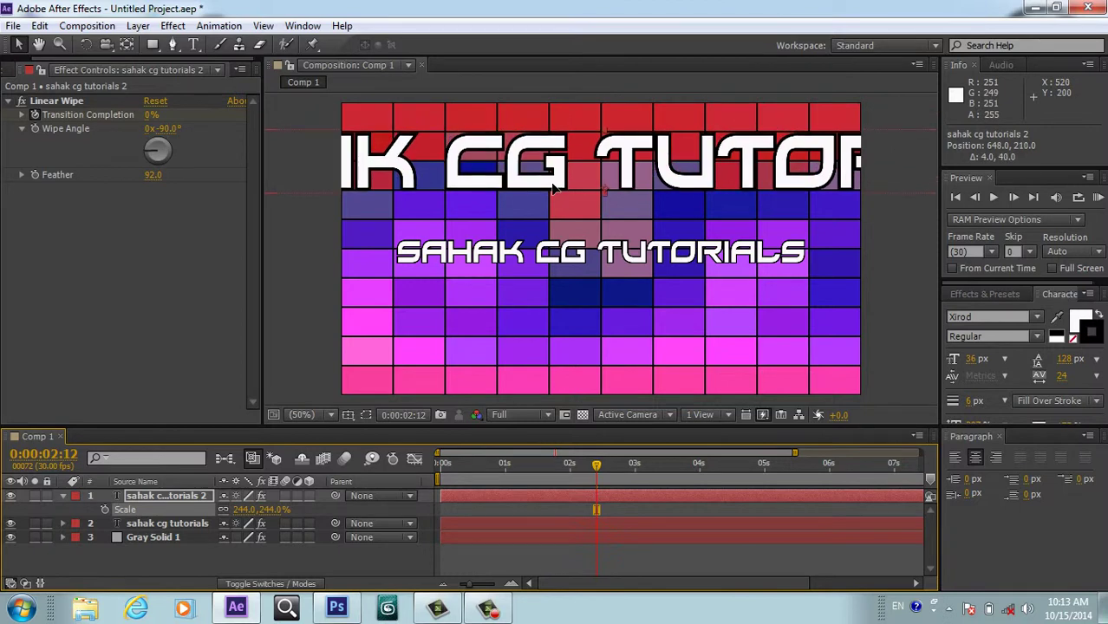
- Try Add, Multiply and Screen on the title copy, then settle on Overlay
left_click(254, 584)
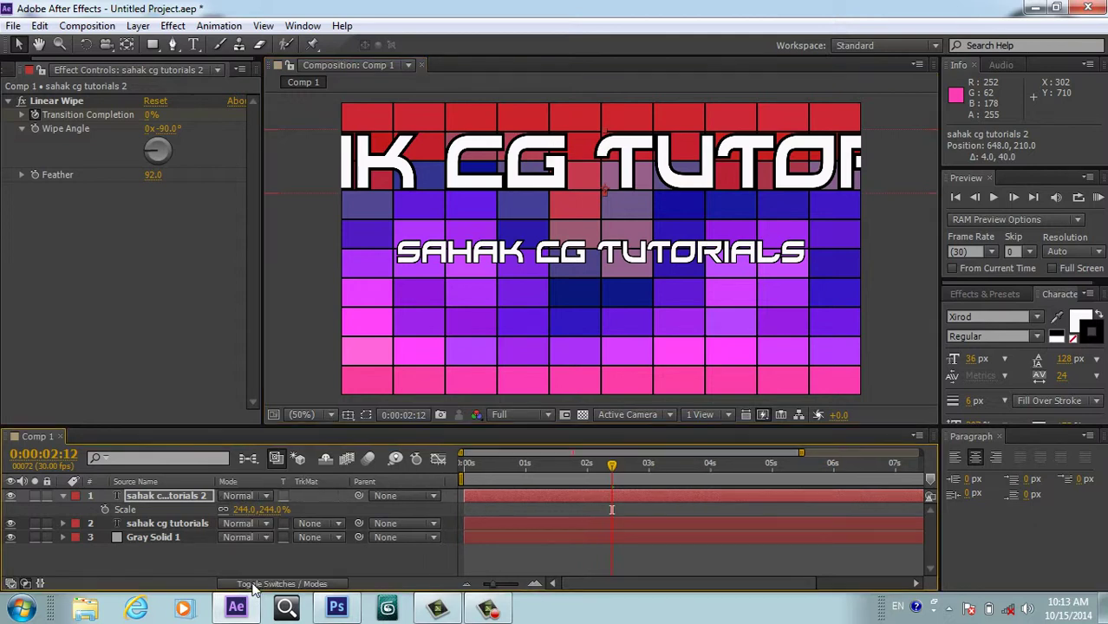
left_click(267, 495)
left_click(313, 234)
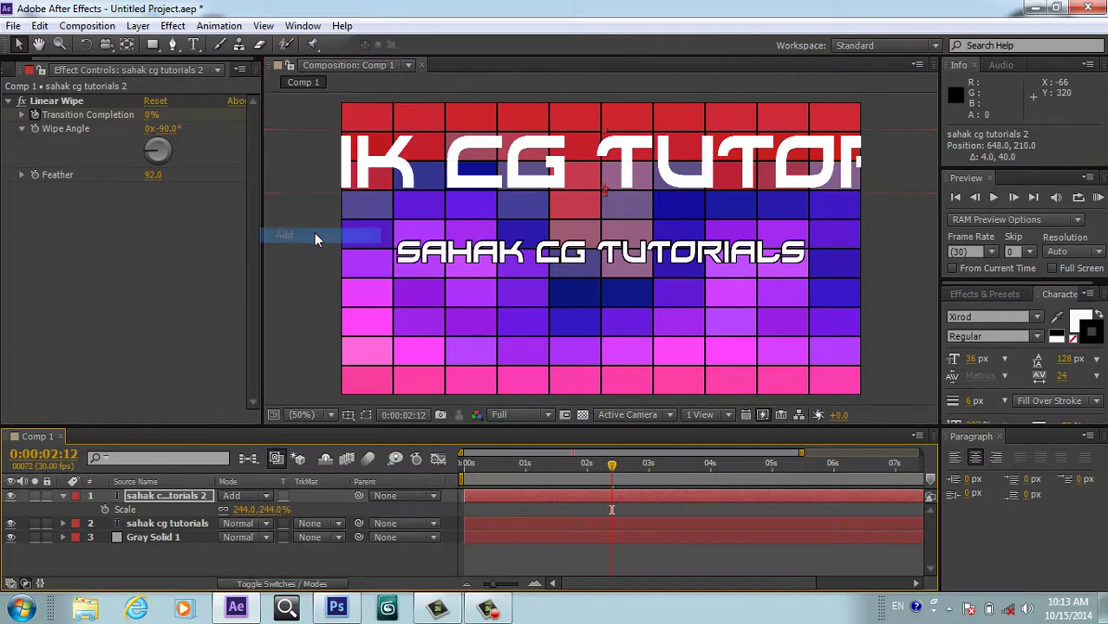
left_click(266, 497)
left_click(312, 151)
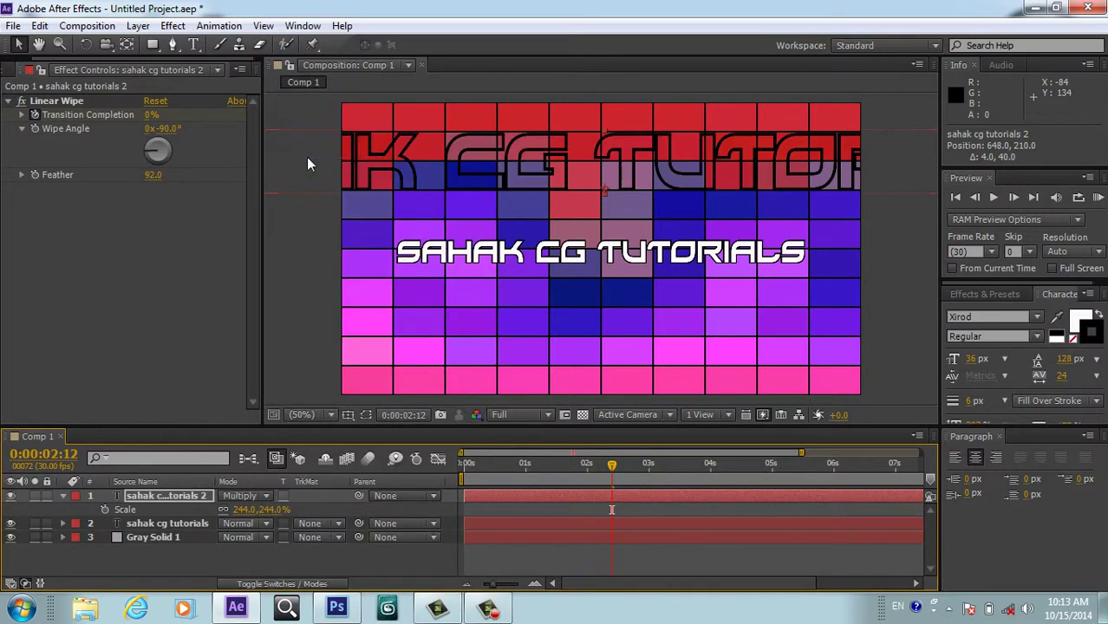
left_click(266, 497)
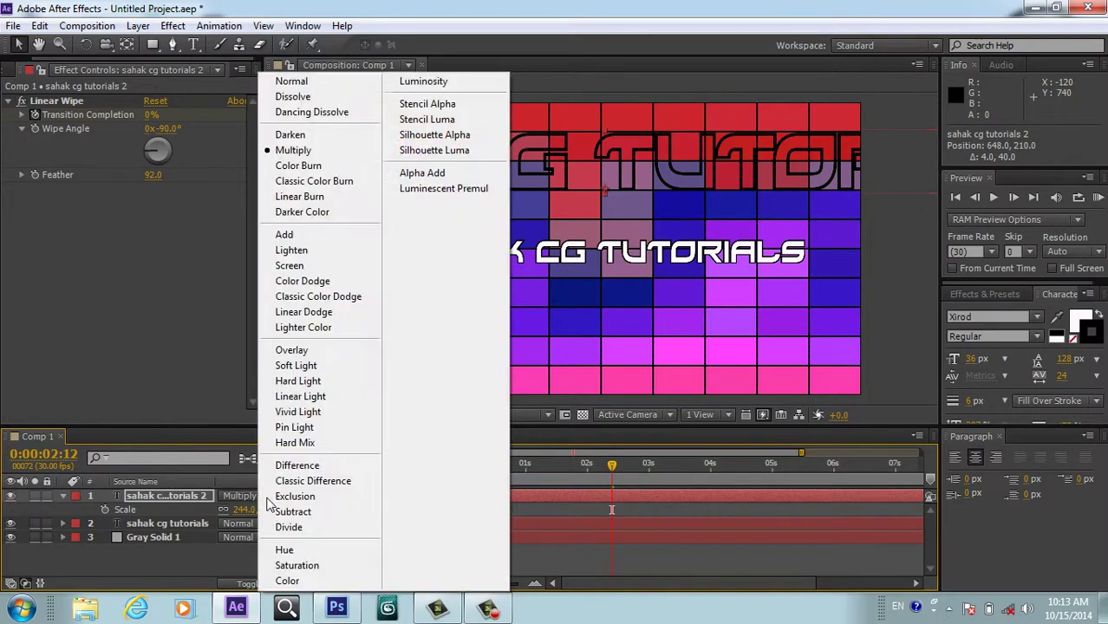
left_click(316, 265)
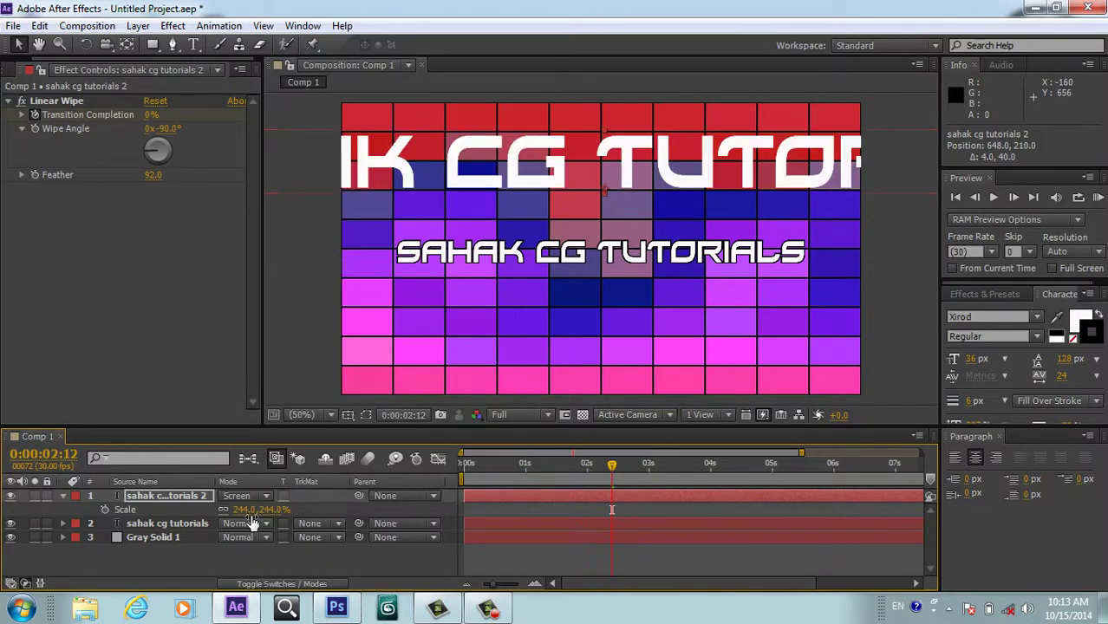
left_click(267, 495)
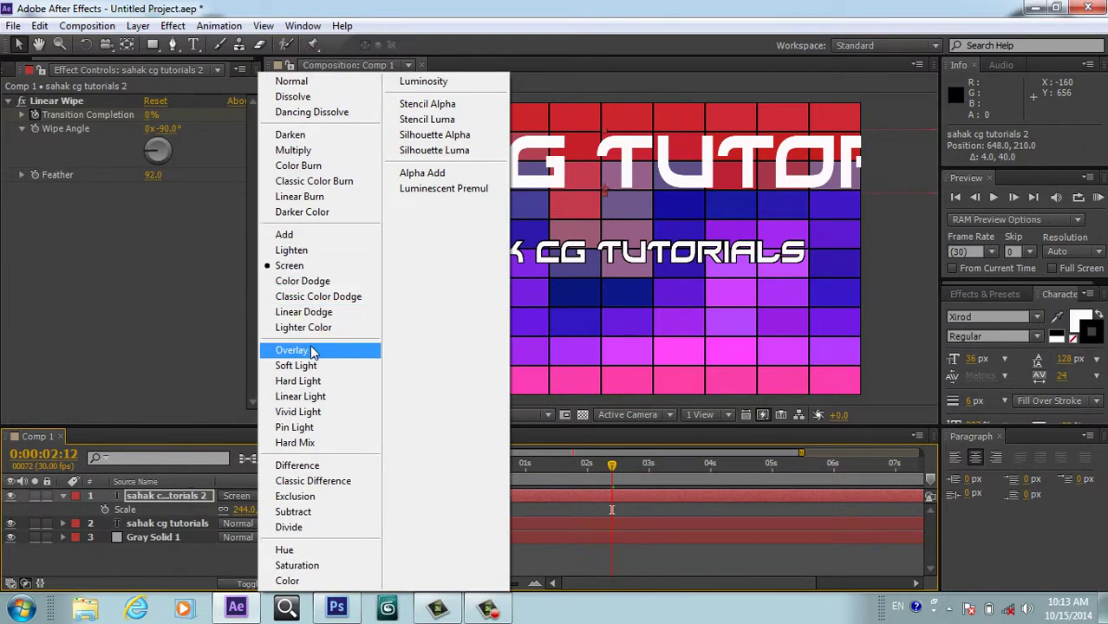
left_click(312, 351)
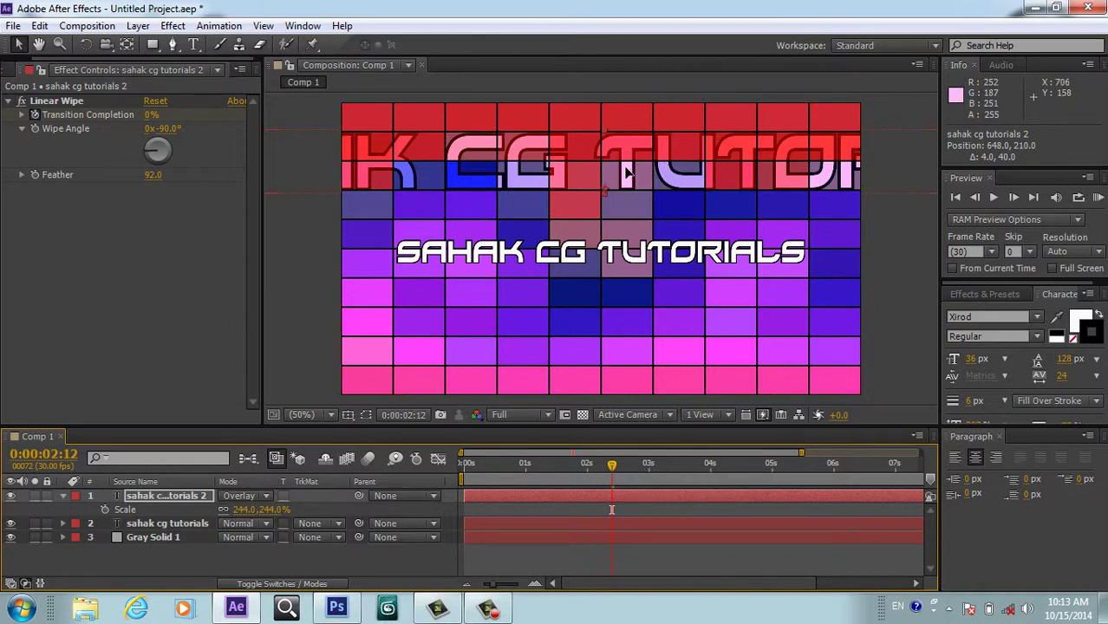
- Move the title copy off-frame to -1230, 200 and set a Position keyframe at 0:00:02:00
left_click_drag(625, 173, 2, 171)
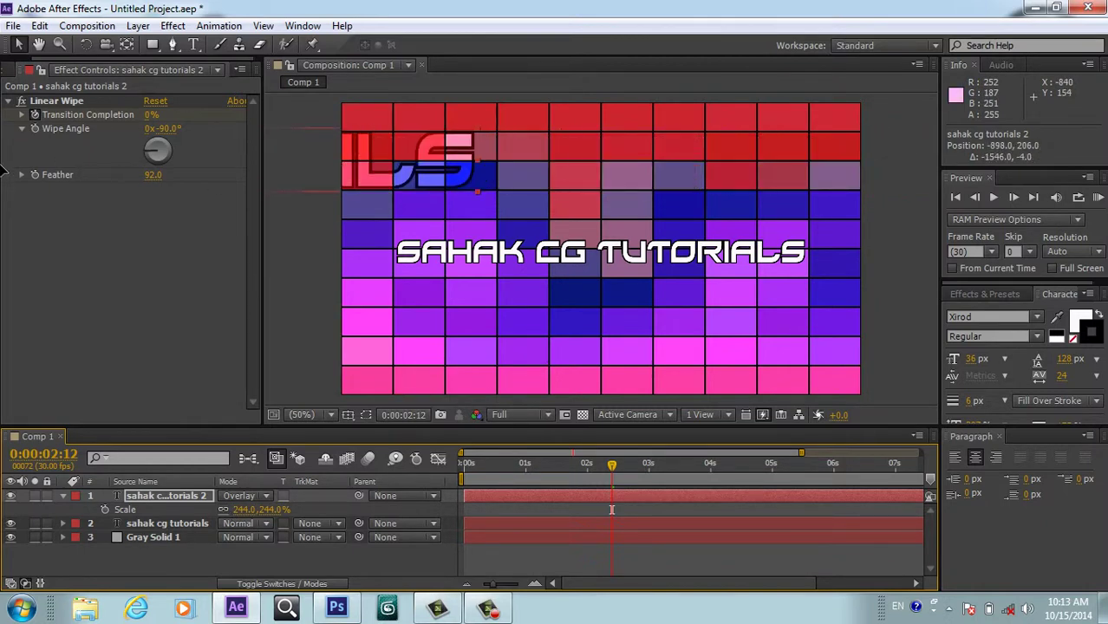
left_click_drag(321, 175, 189, 178)
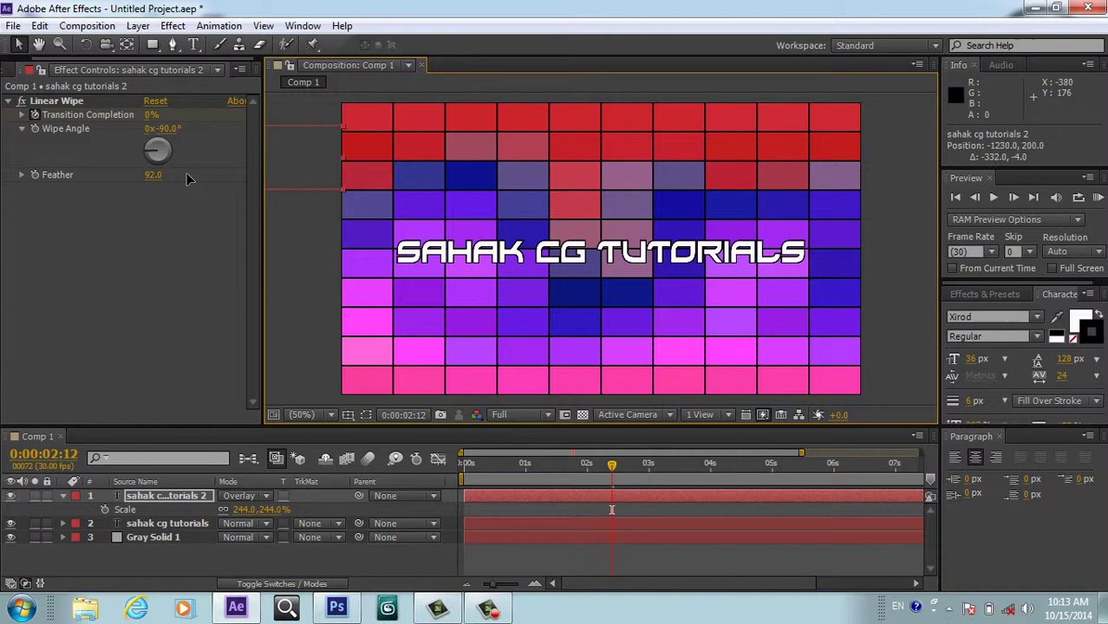
left_click(587, 470)
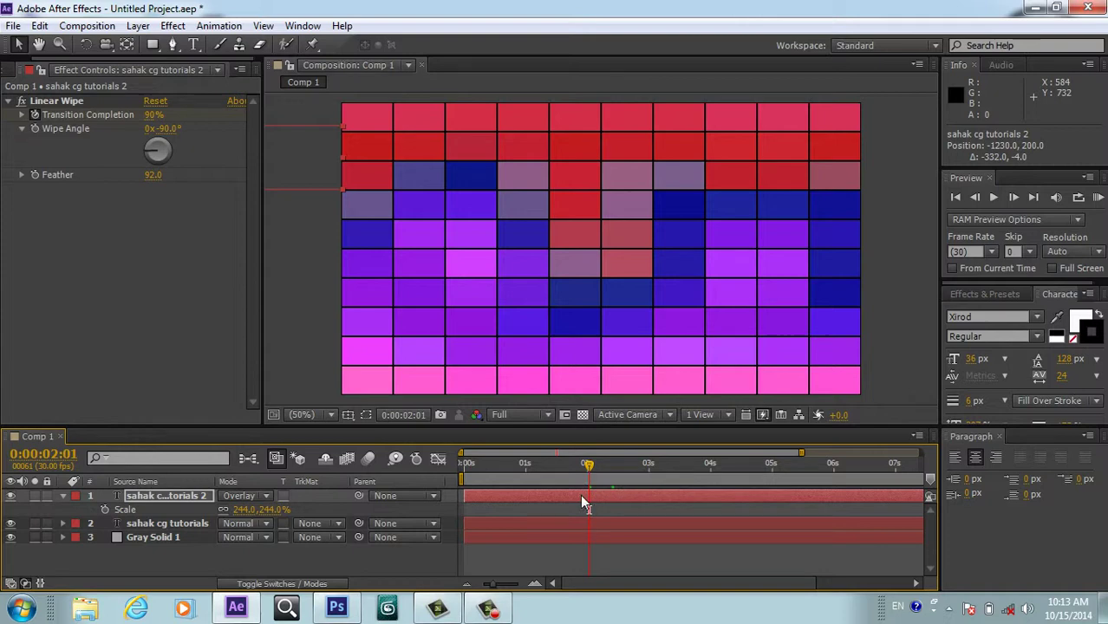
key("Page_Up")
key("p")
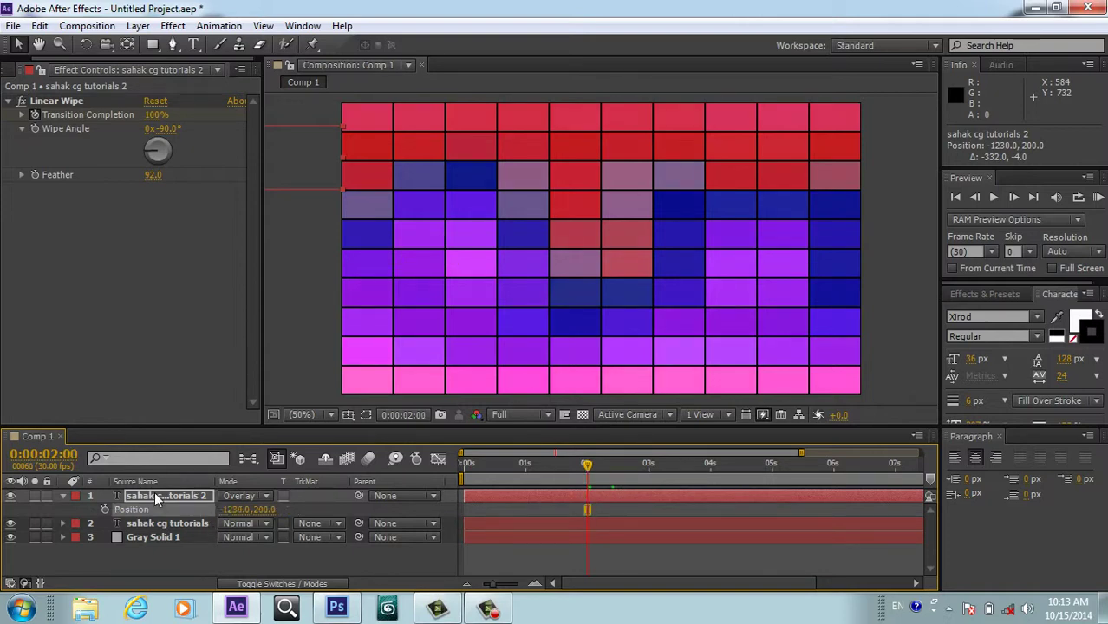
left_click(105, 510)
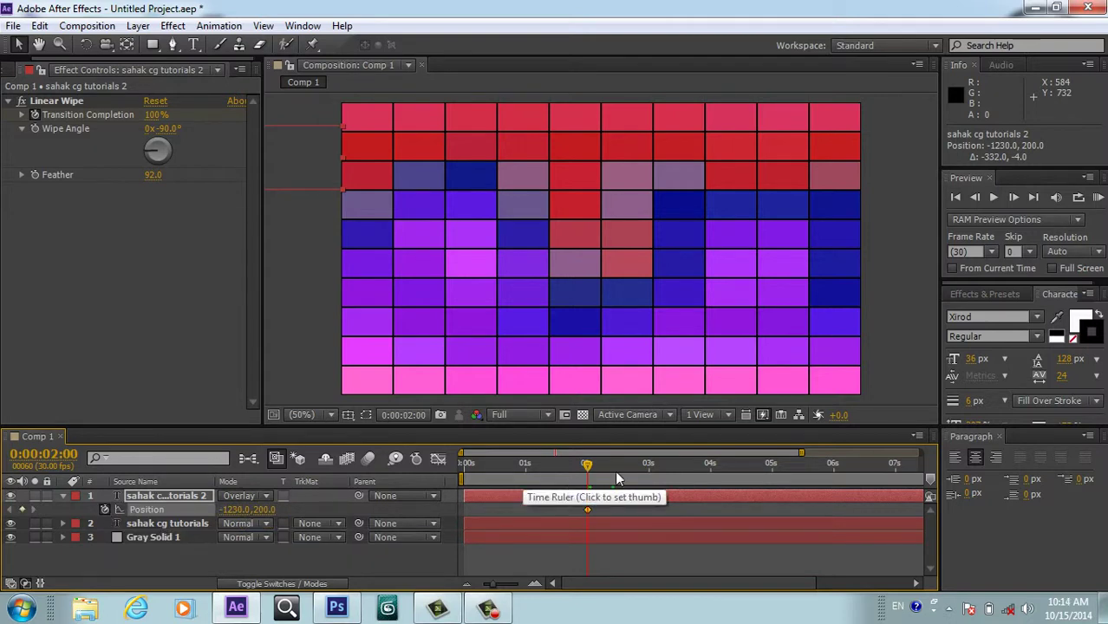
- At 0:00:09:29, move the title copy past the right edge to position 2528, 200
left_click_drag(587, 468, 997, 548)
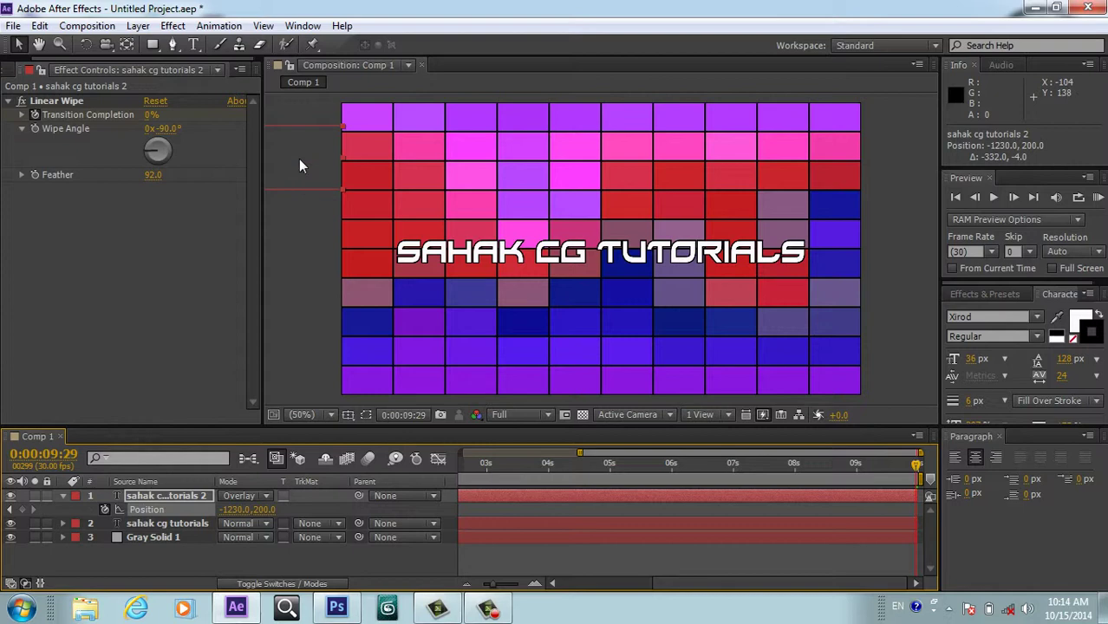
left_click_drag(299, 164, 1049, 200)
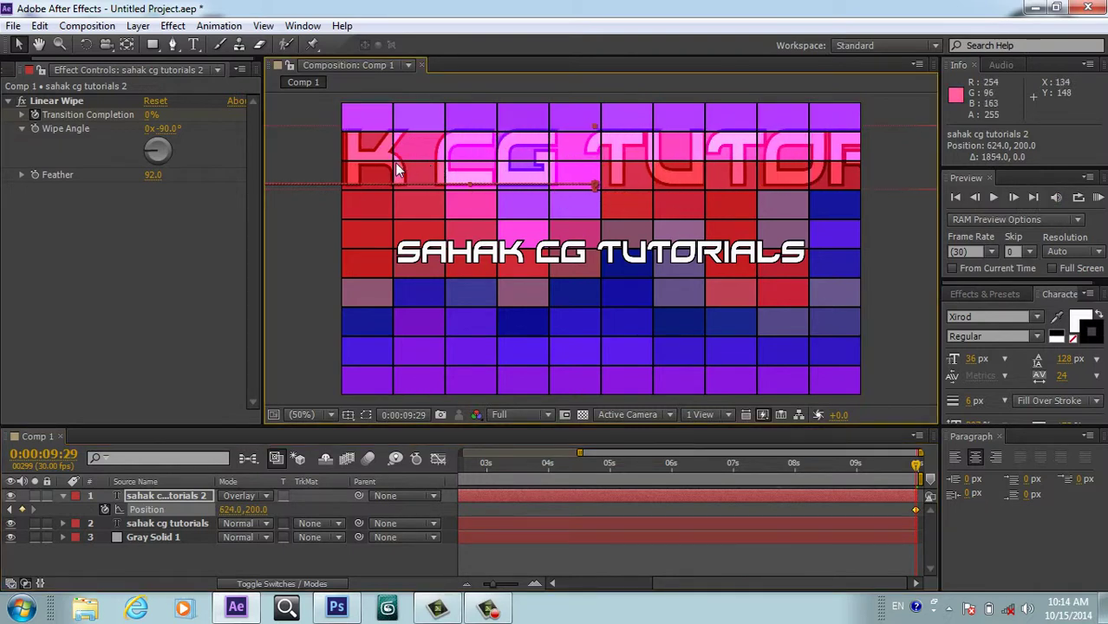
left_click_drag(395, 162, 733, 182)
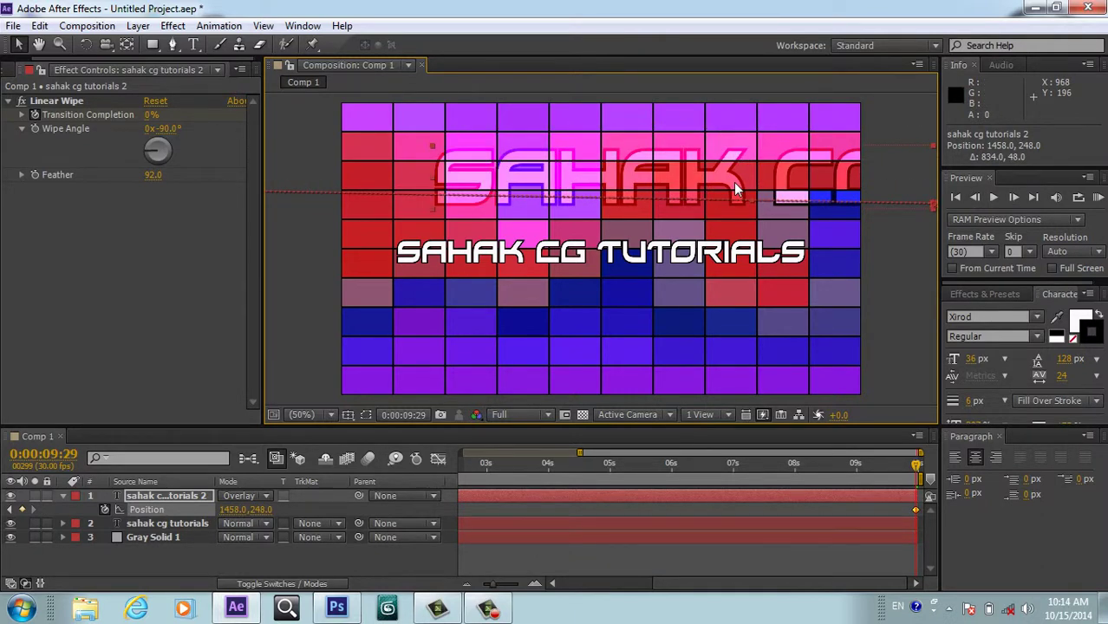
key("ctrl+z")
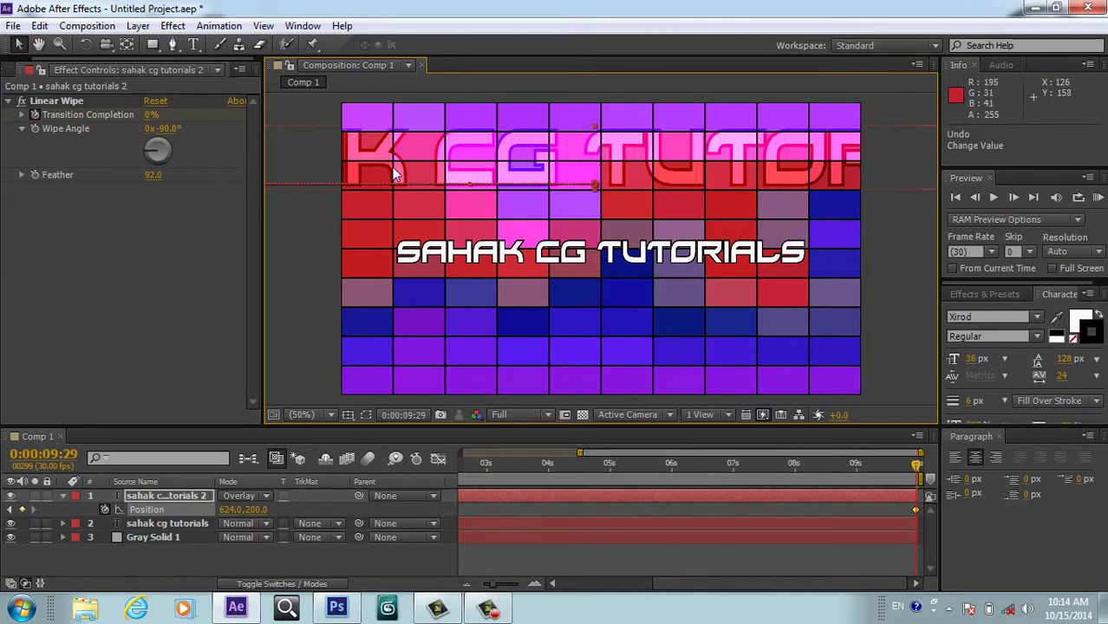
left_click_drag(394, 173, 910, 208)
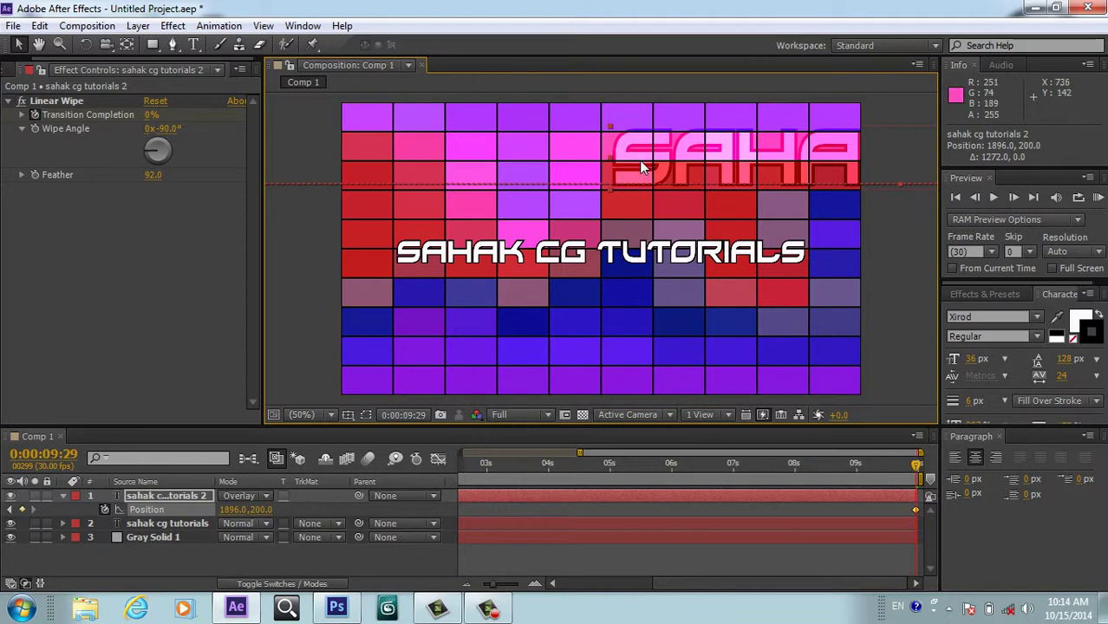
left_click_drag(637, 162, 897, 184)
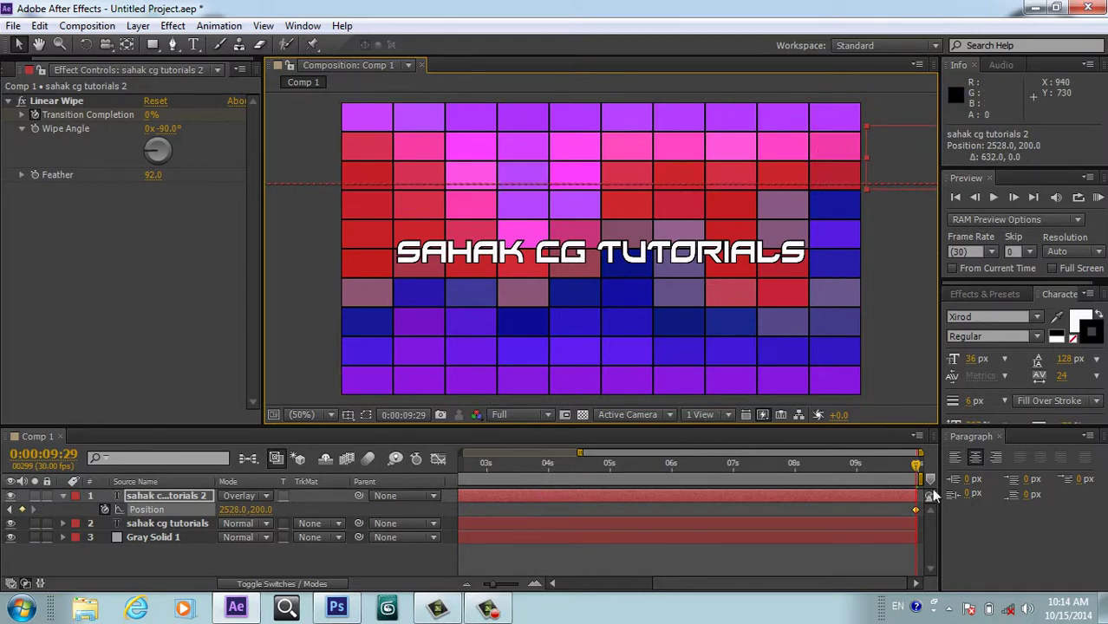
- Show the full ten-second timeline and scrub through it to preview the copy's slide
left_click_drag(898, 468, 435, 441)
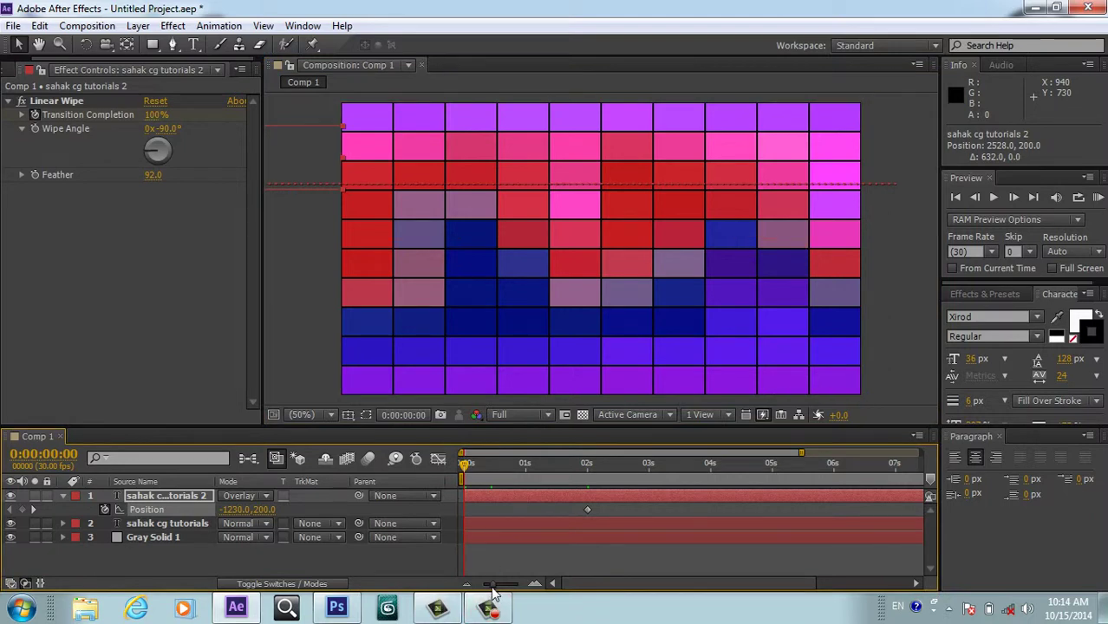
left_click_drag(491, 586, 482, 586)
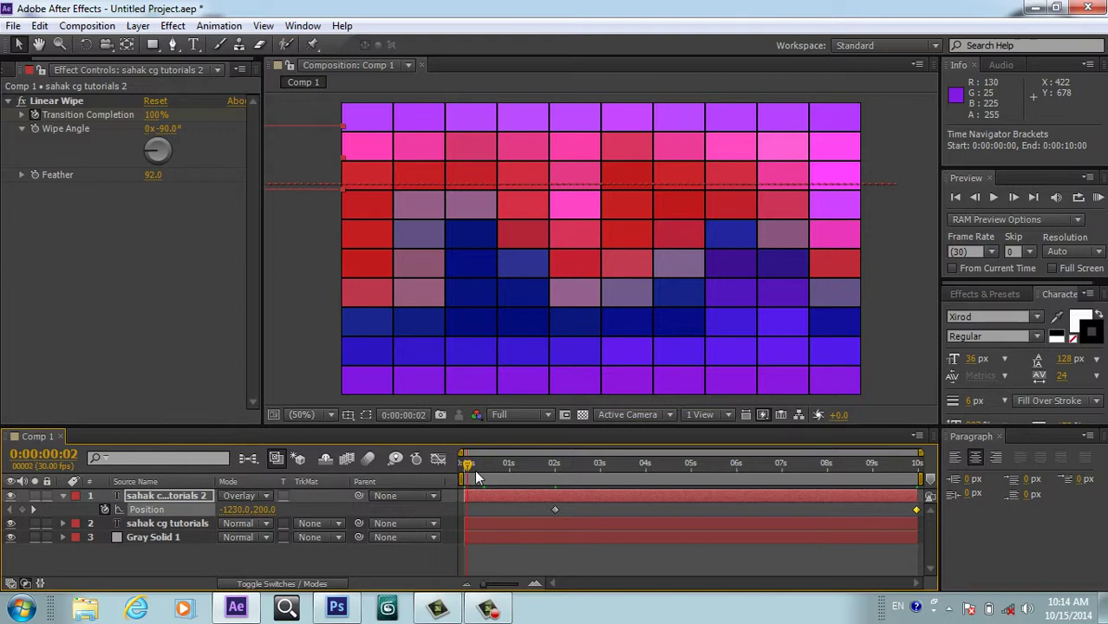
left_click_drag(474, 469, 625, 510)
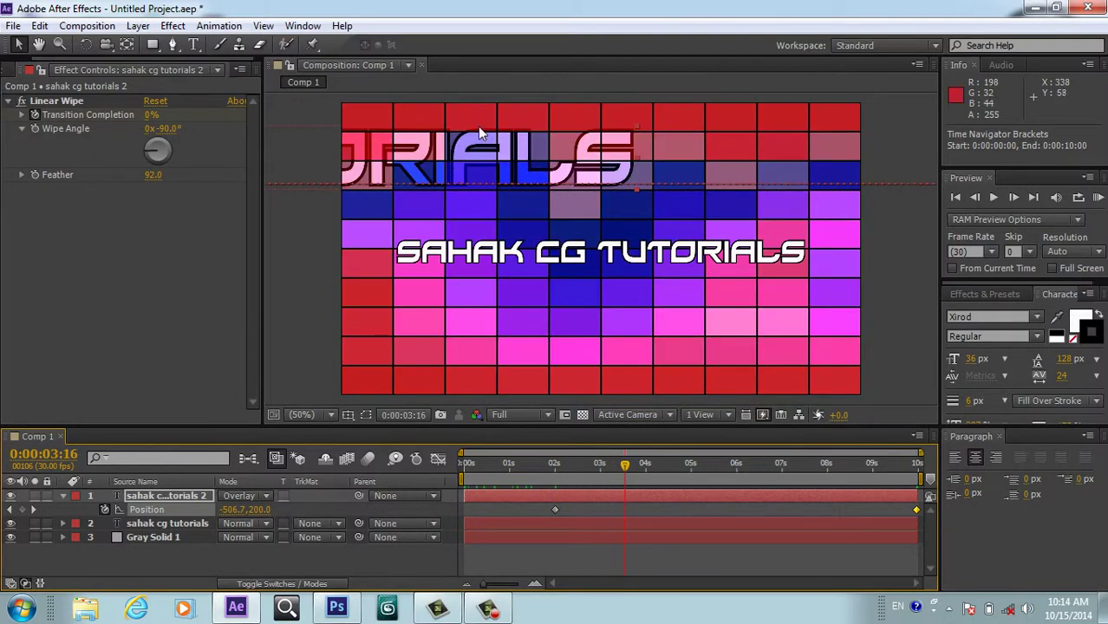
- Duplicate the 'sahak cg tutorials' title, move the copy down the grid and scale it to 228%
left_click(484, 257)
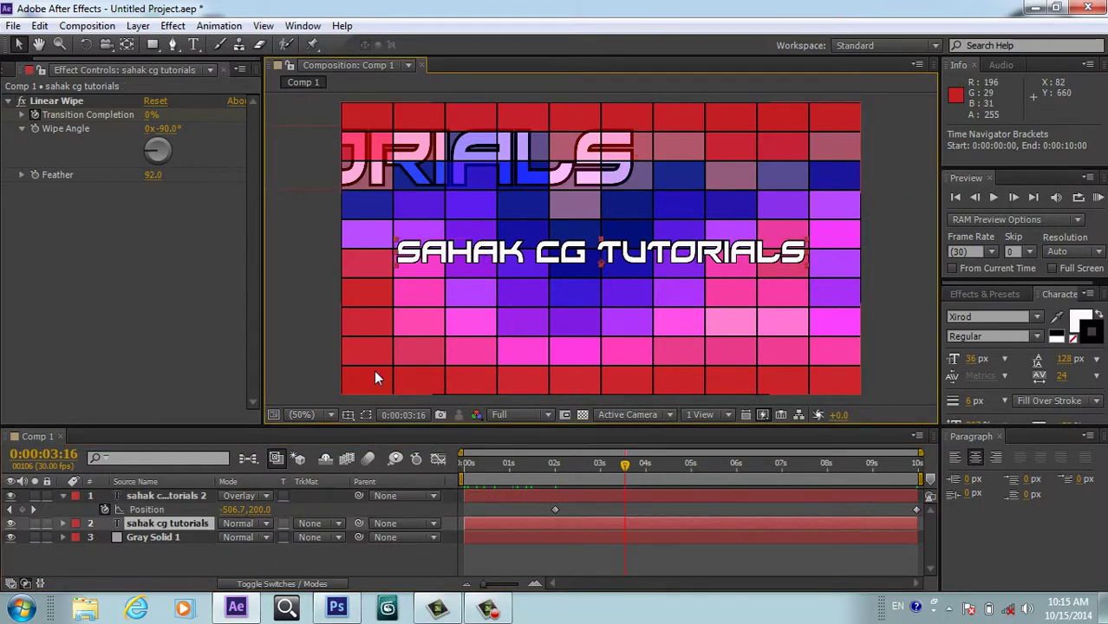
key("ctrl+d")
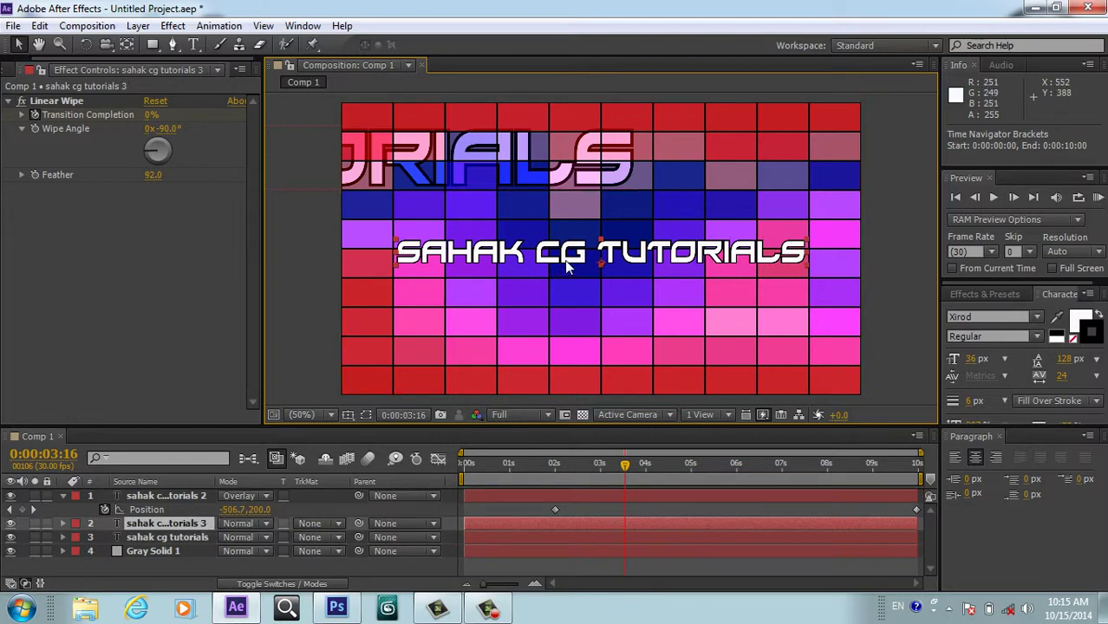
left_click_drag(564, 261, 573, 361)
key("s")
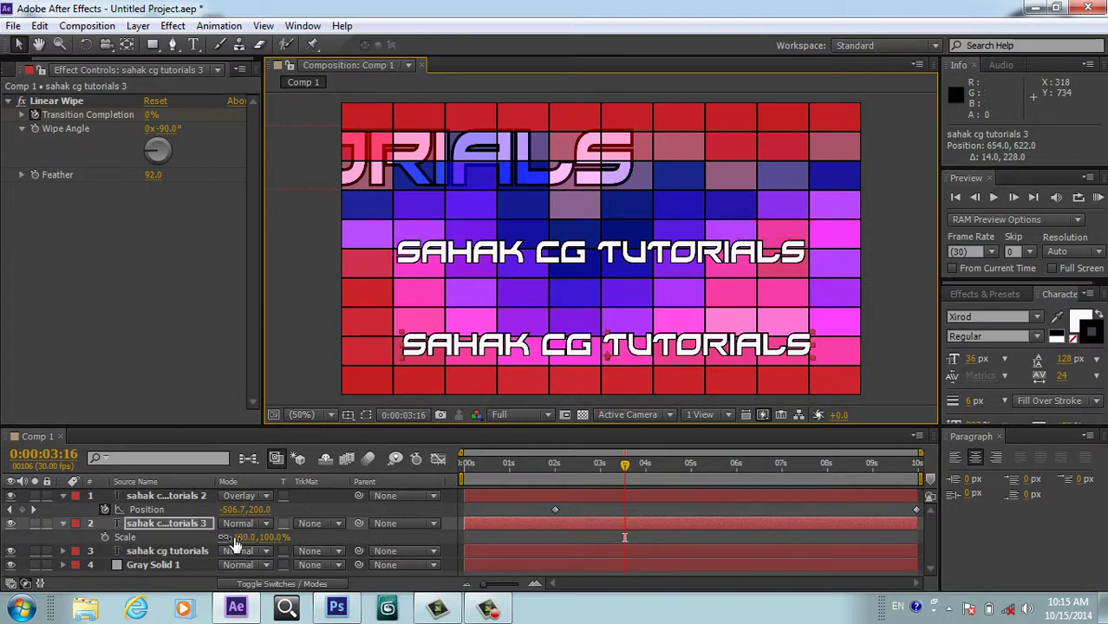
left_click_drag(234, 543, 360, 551)
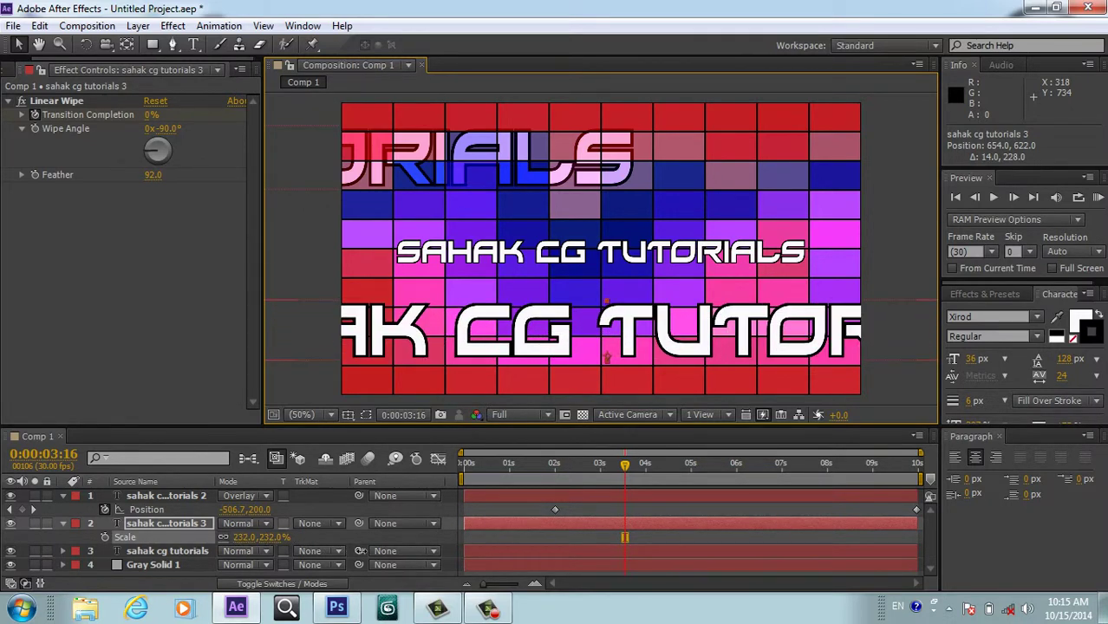
left_click_drag(360, 551, 362, 553)
key("Down")
key("Down")
key("Down")
key("Down")
key("Down")
key("Down")
key("Down")
key("Down")
key("Down")
key("Down")
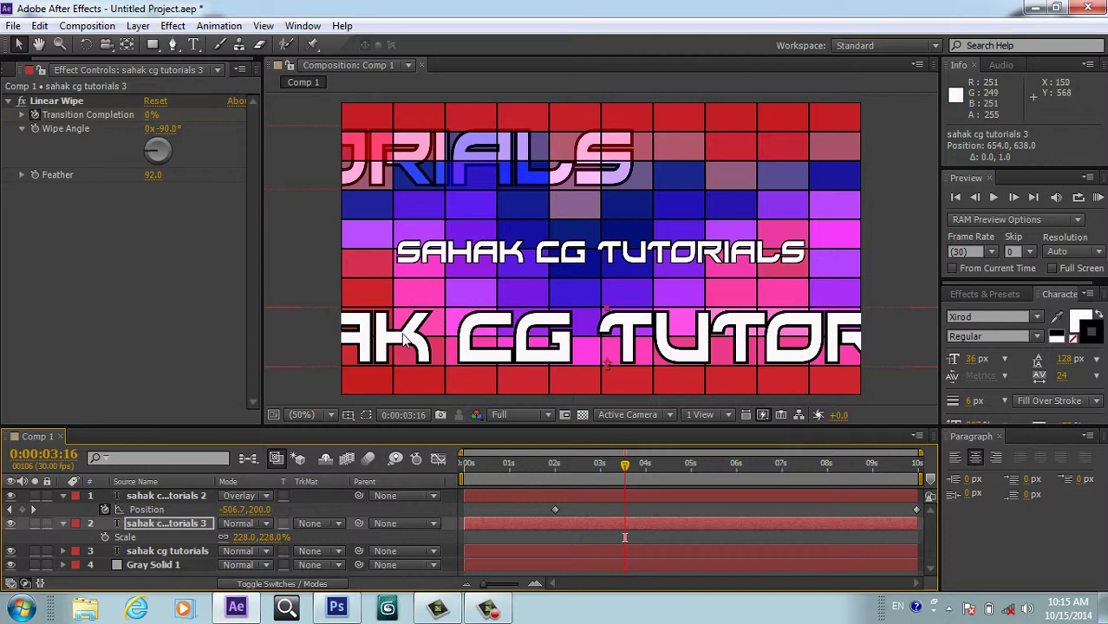
- Push the big lower title fully past the right edge of the frame
left_click_drag(403, 340, 1107, 334)
left_click_drag(917, 352, 939, 353)
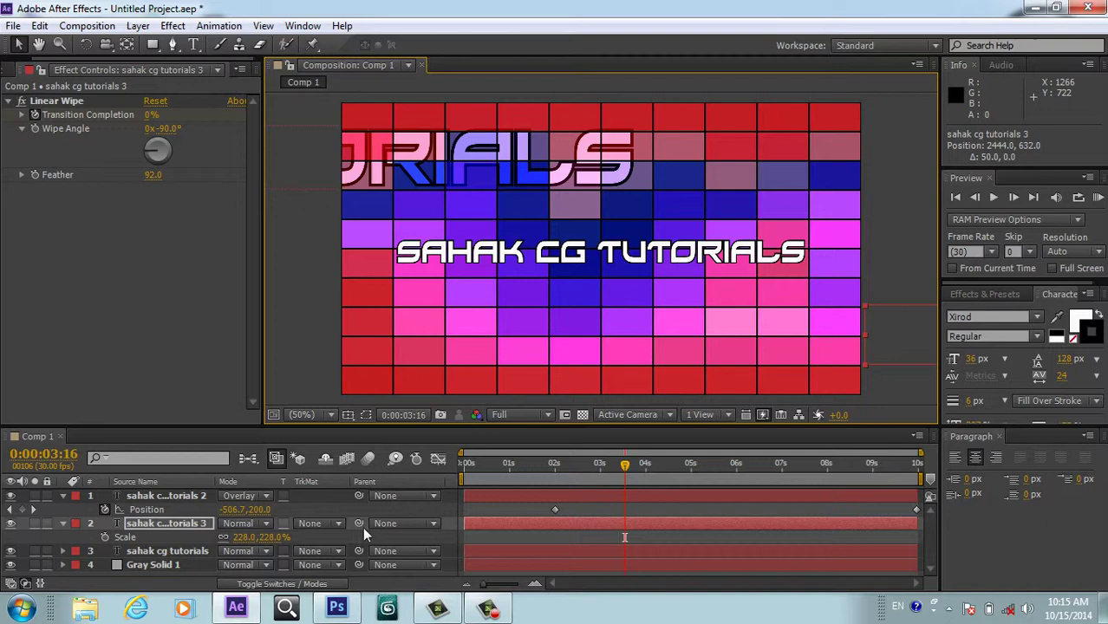
key("alt+shift+p")
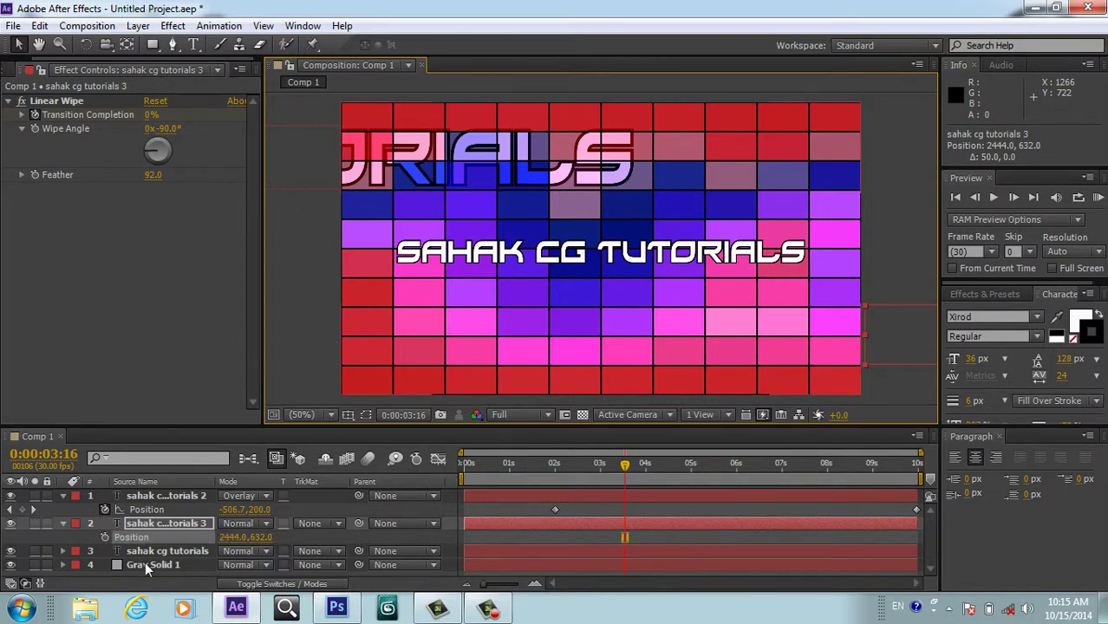
left_click(105, 537)
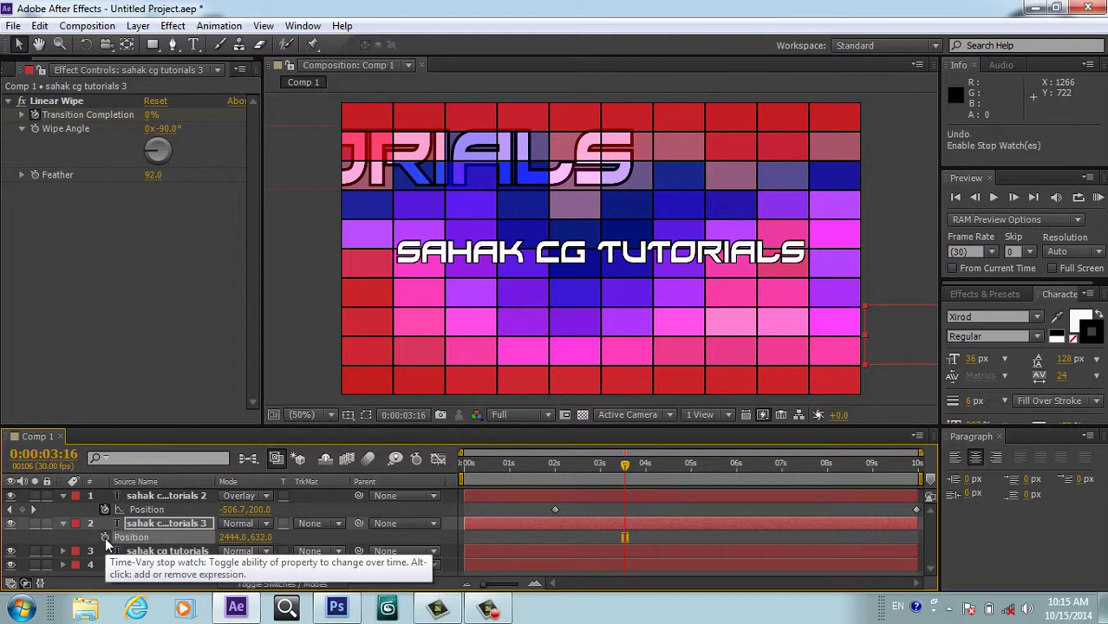
- Keyframe Position at 0:00:02:00, then slide the title off the left edge to -1158, 632 at the end
left_click(555, 474)
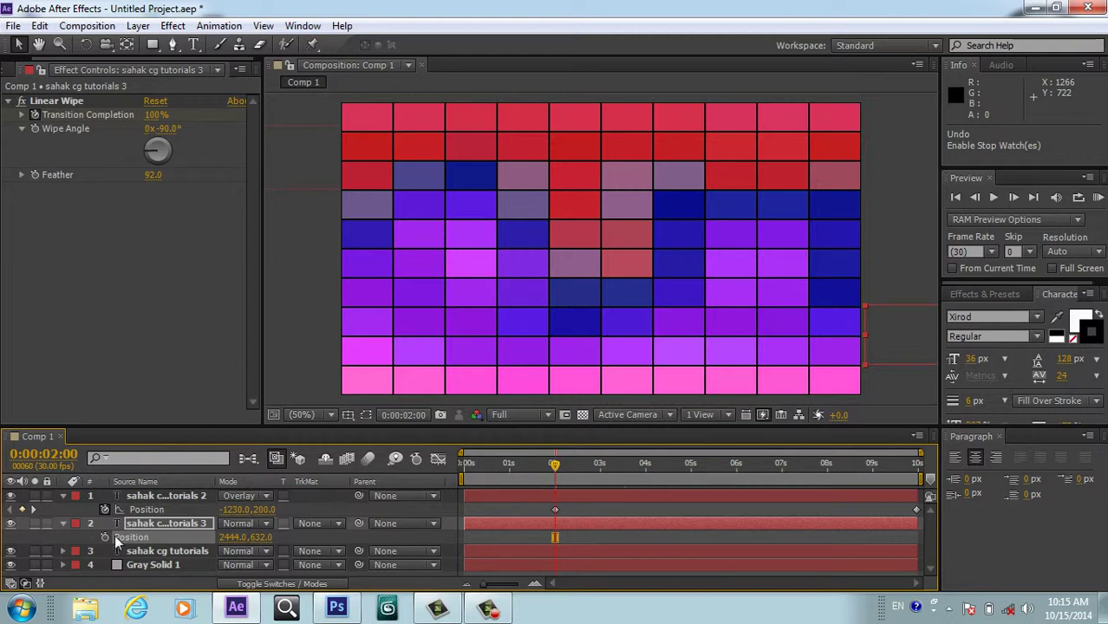
left_click(104, 537)
left_click_drag(558, 469, 942, 537)
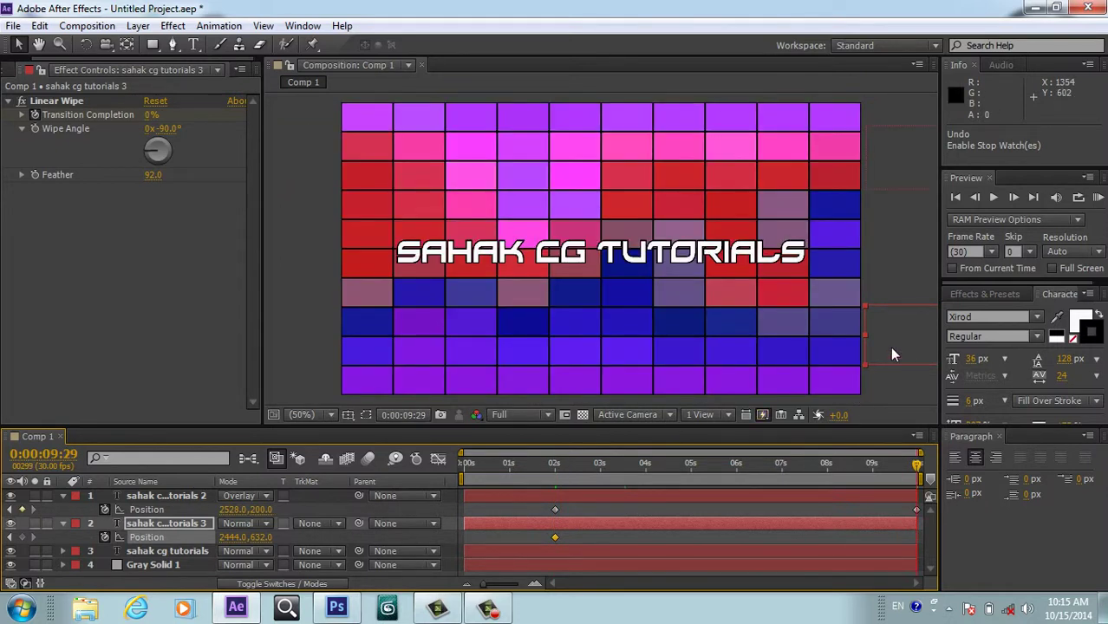
left_click_drag(892, 348, 2, 325)
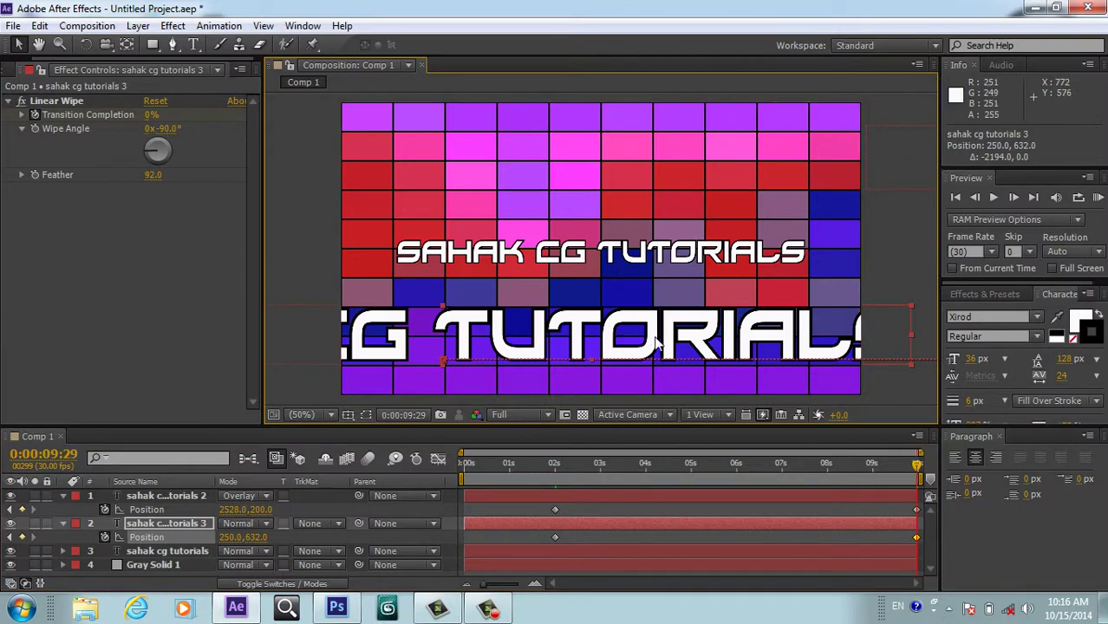
left_click_drag(658, 339, 82, 330)
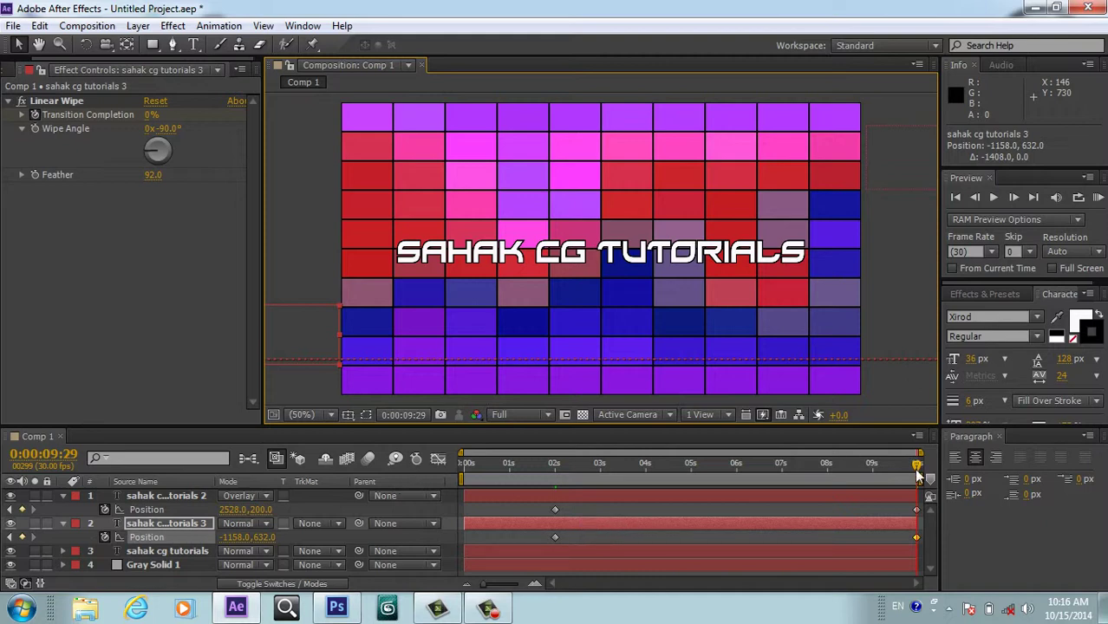
left_click_drag(898, 473, 768, 475)
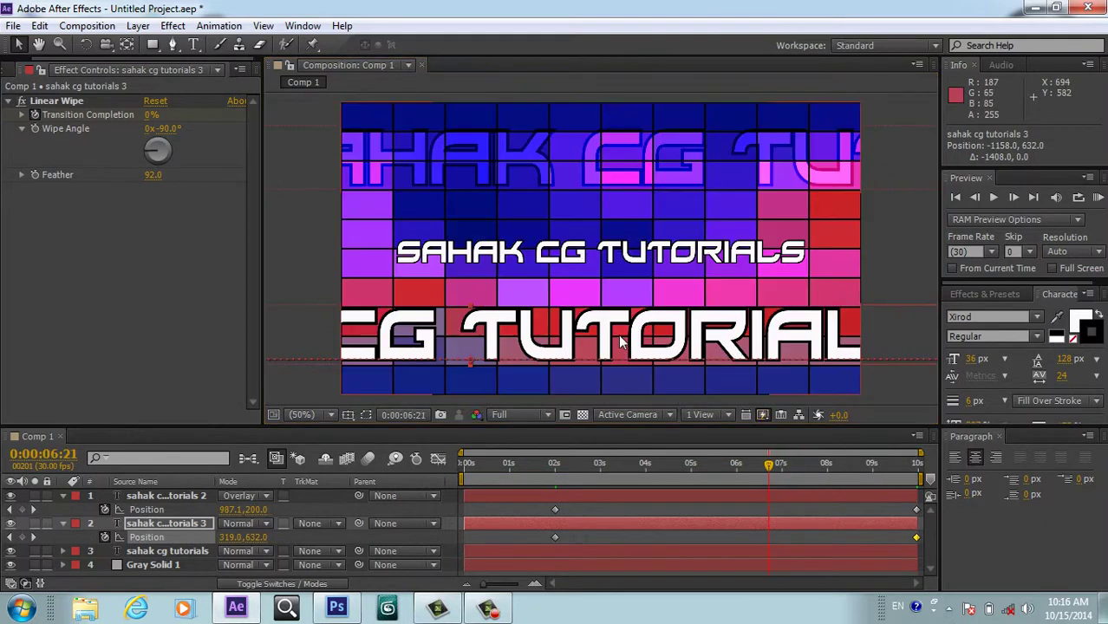
- Set 'sahak cg tutorials 3' to Overlay blending and RAM-preview the opposing title slides
left_click(267, 526)
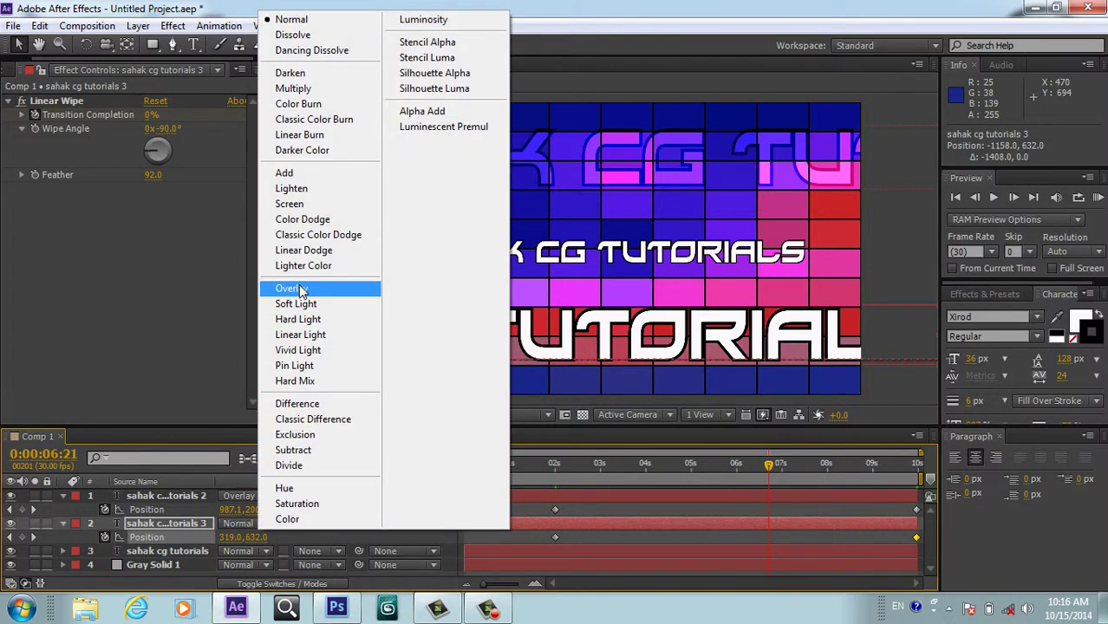
left_click(299, 289)
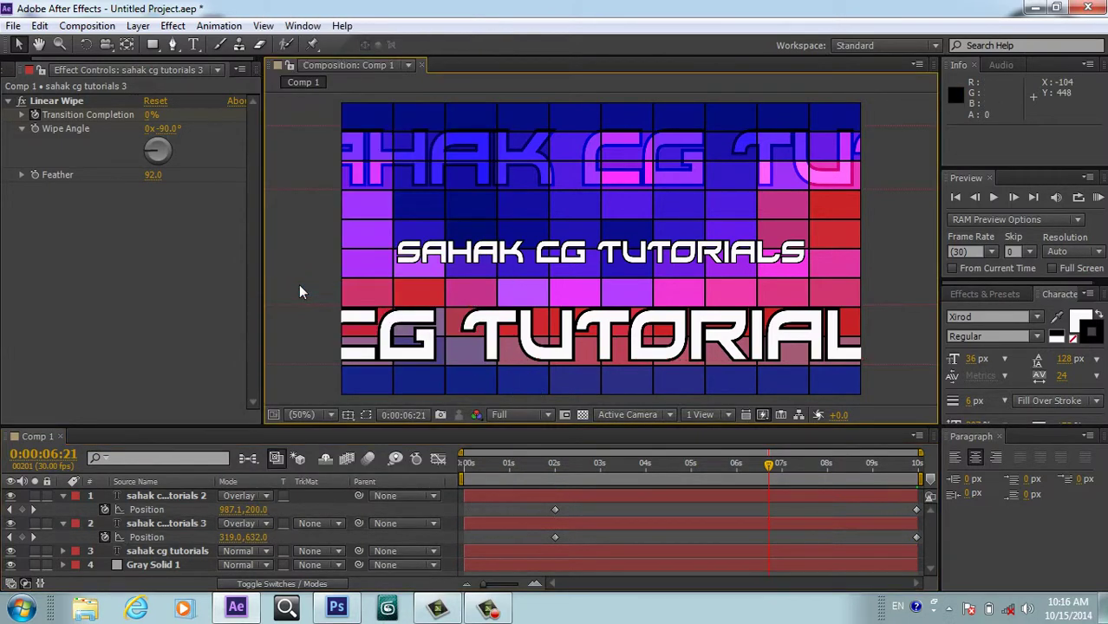
left_click(1098, 198)
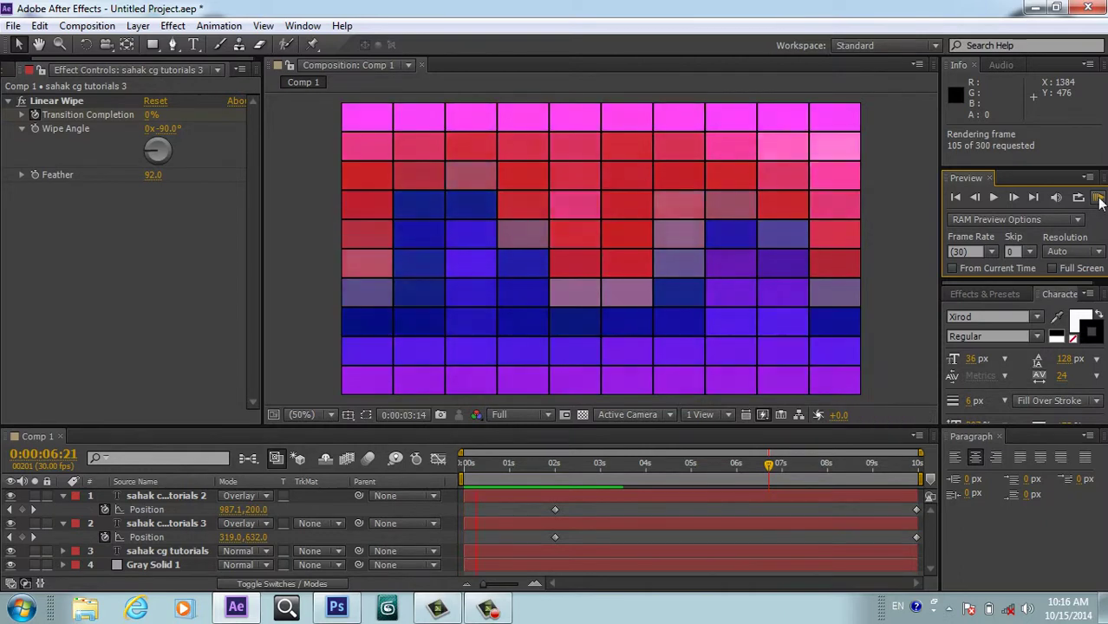
left_click(1098, 198)
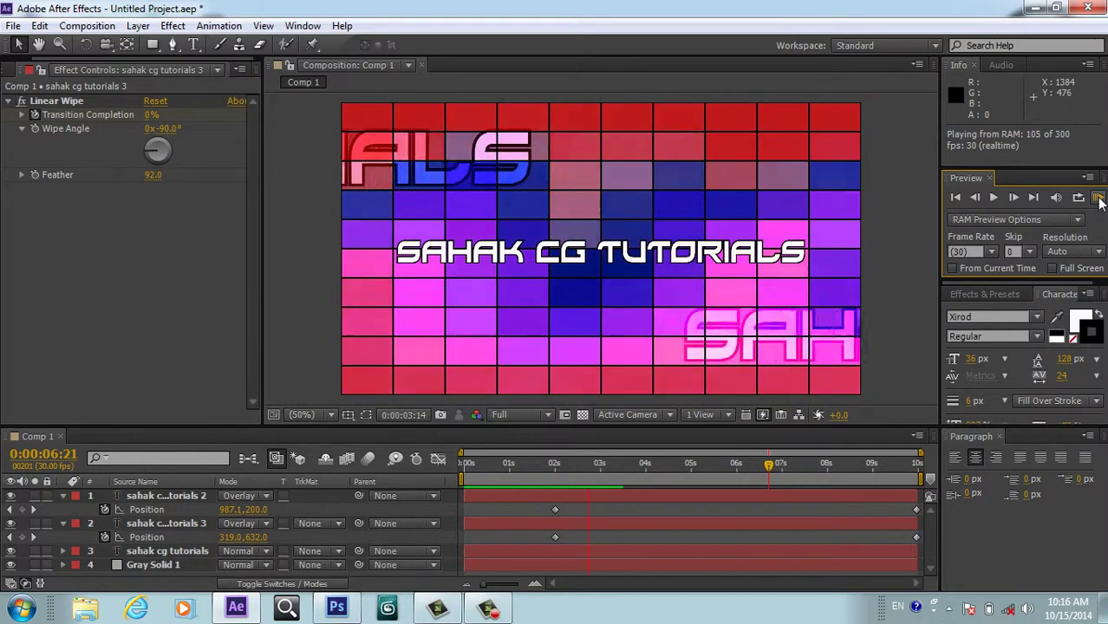
left_click(1099, 198)
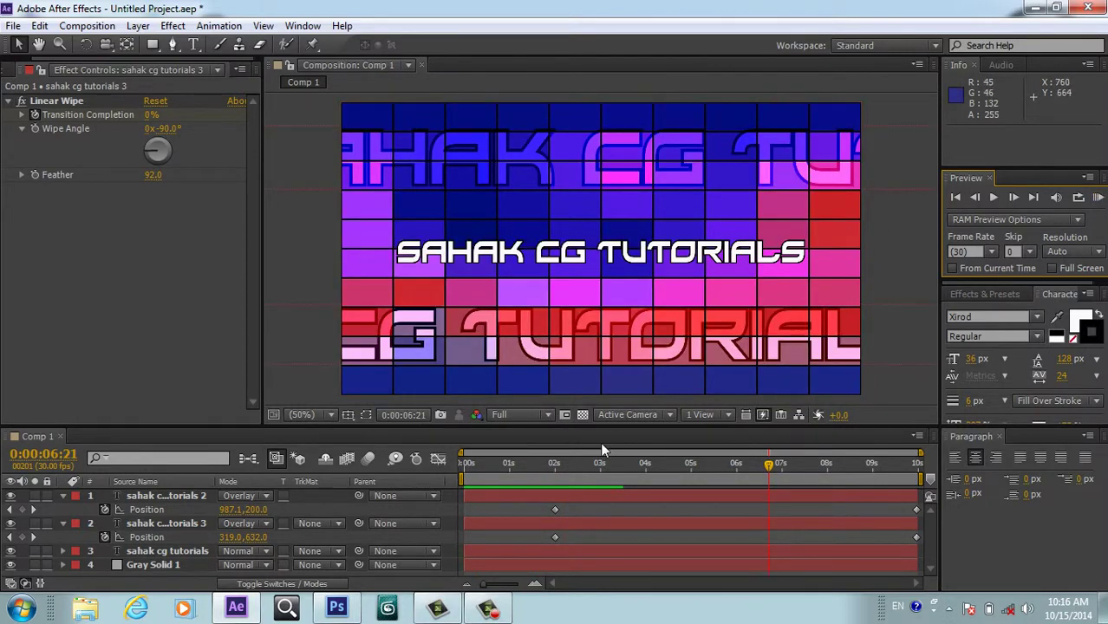
left_click(498, 610)
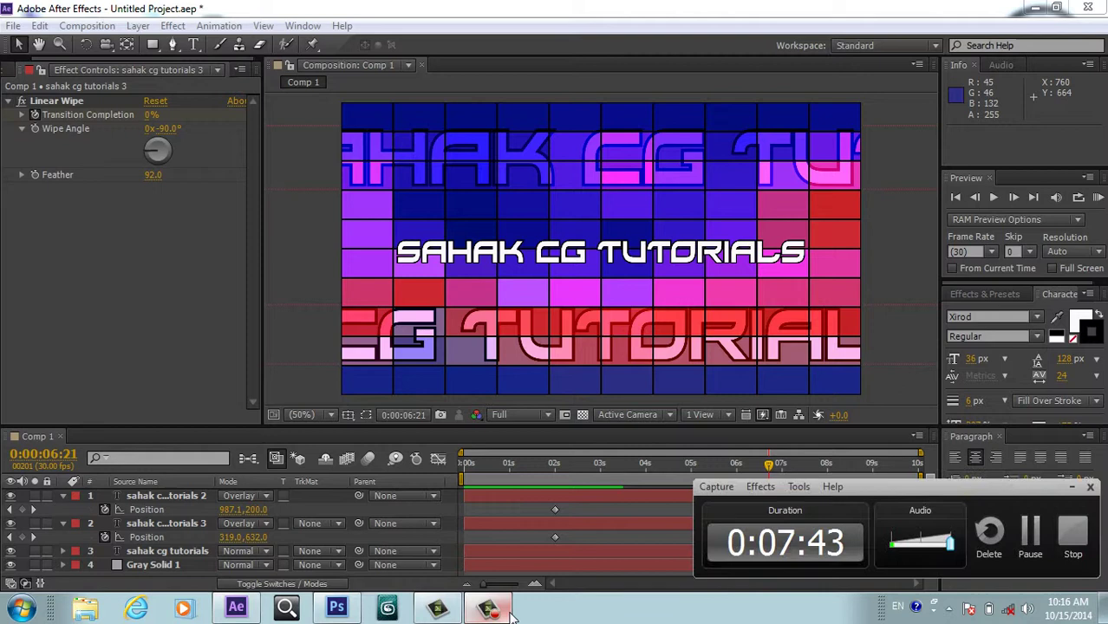
left_click(508, 611)
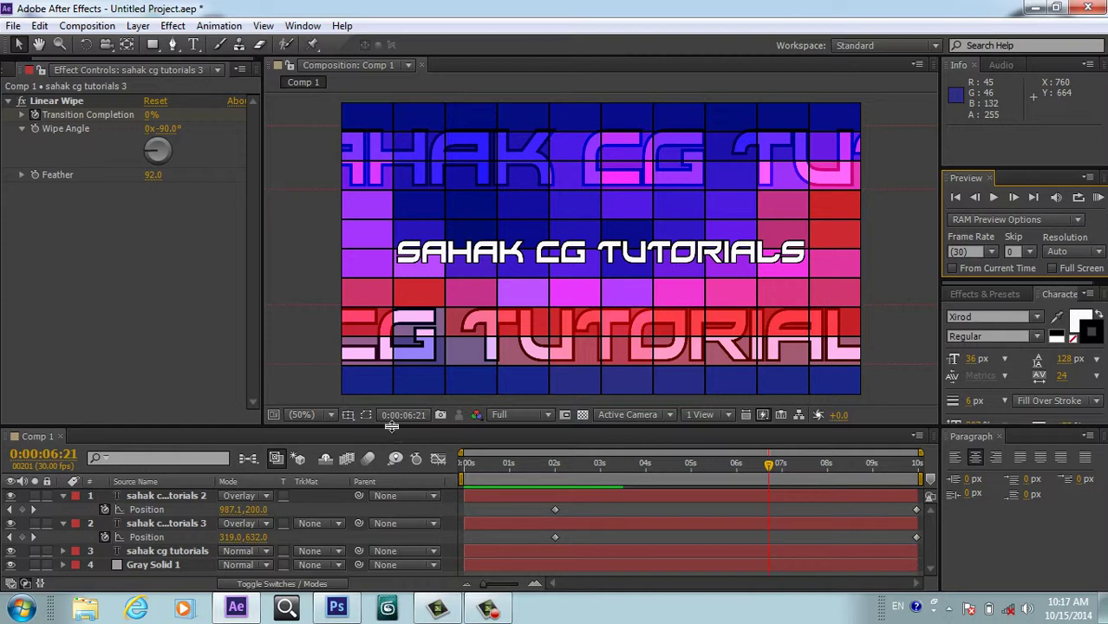
- Create a new 1280×720 composition named Comp 2
left_click_drag(390, 426, 389, 345)
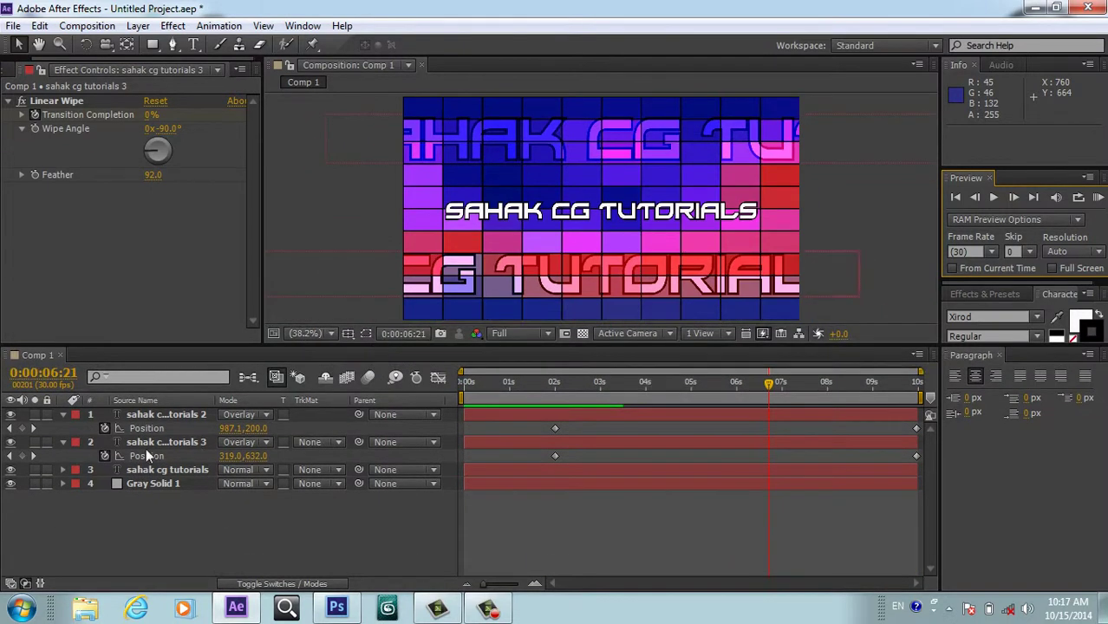
left_click(62, 414)
left_click(62, 428)
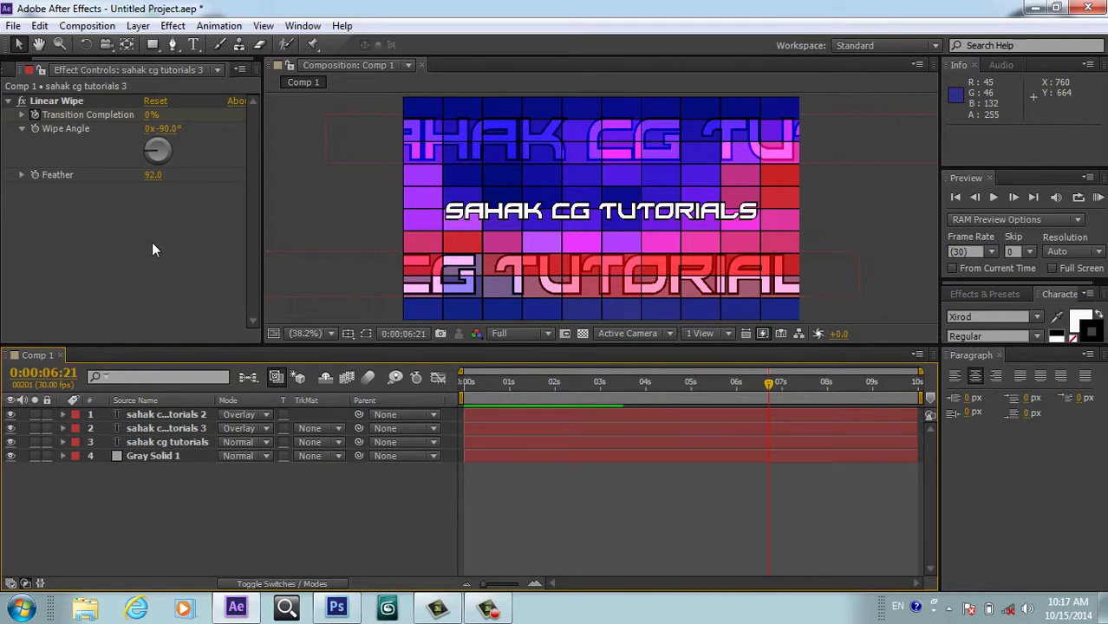
left_click(8, 72)
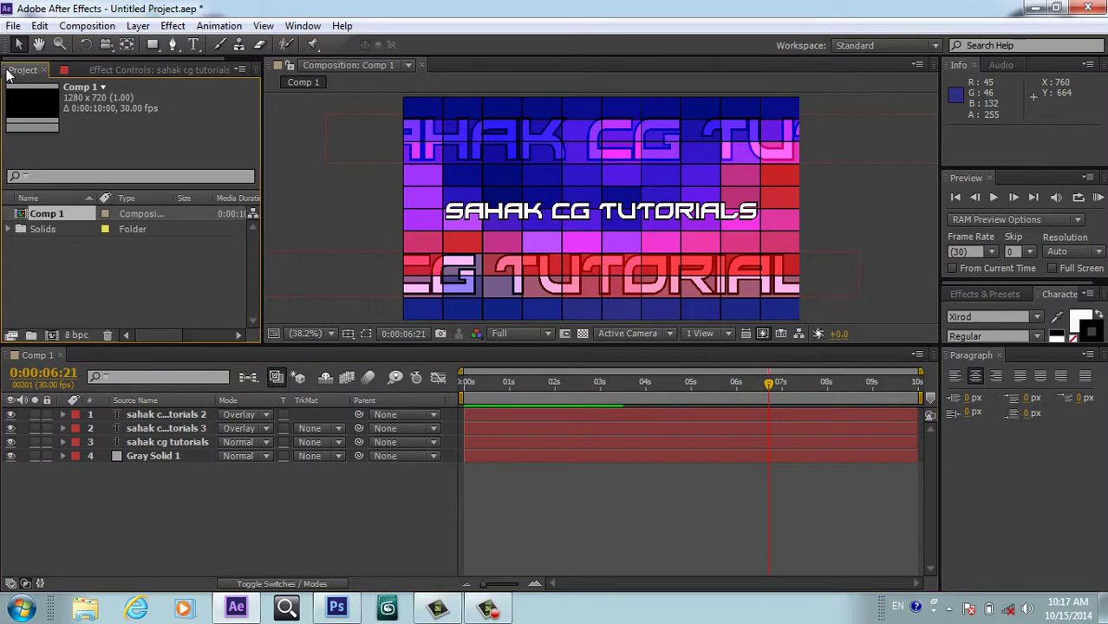
left_click(52, 334)
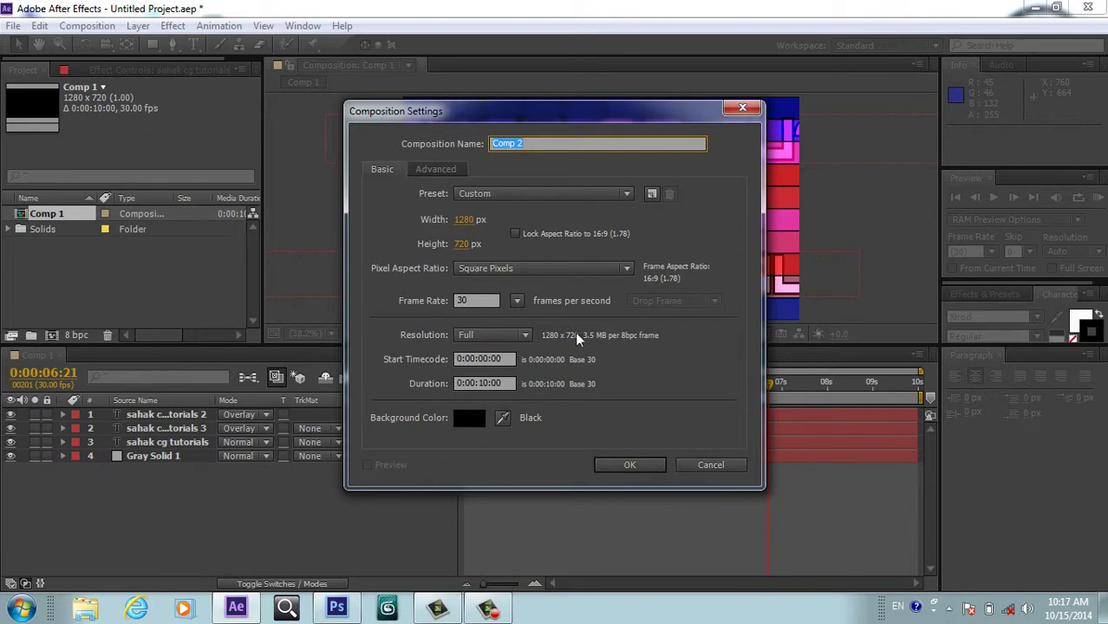
left_click(613, 462)
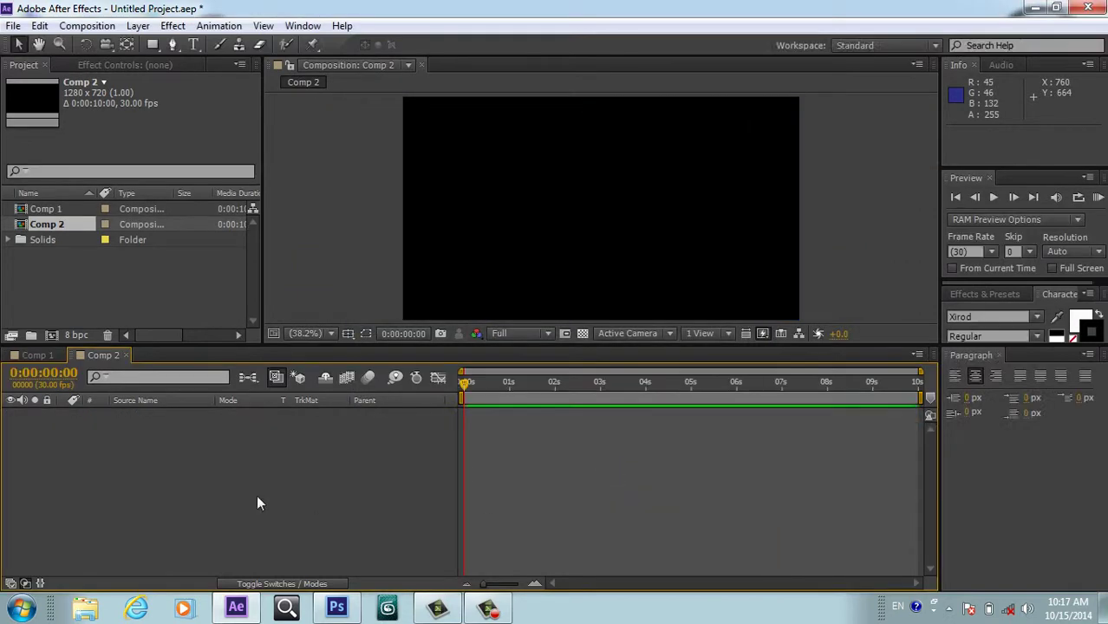
- Drag Comp 1 into the Comp 2 timeline as a layer and move to about 6 seconds
left_click(63, 209)
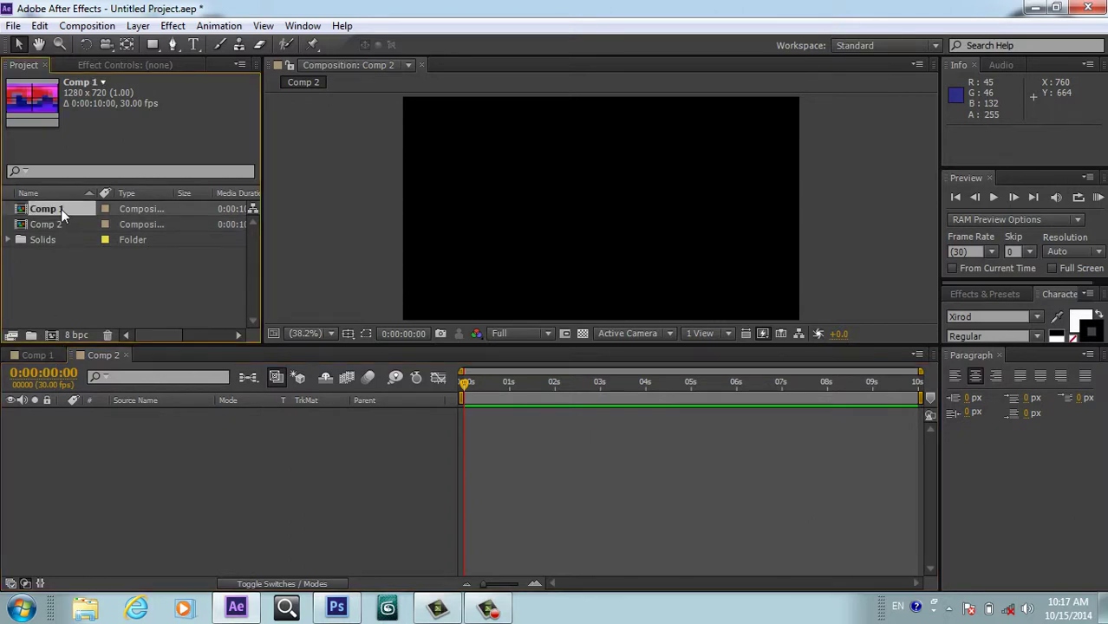
left_click_drag(61, 209, 114, 467)
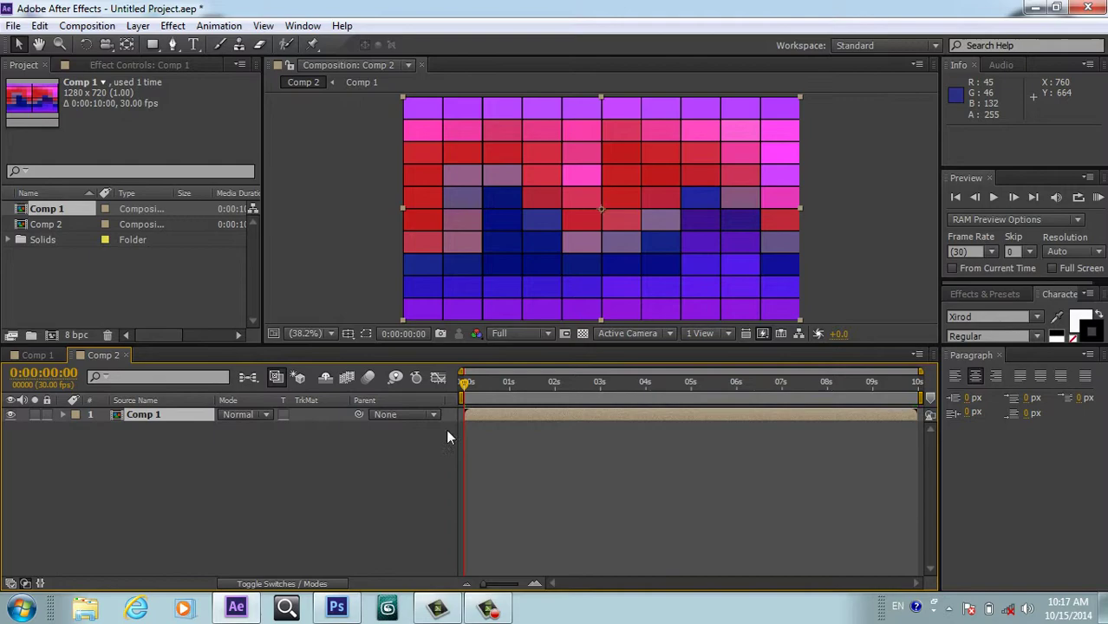
left_click_drag(465, 387, 750, 468)
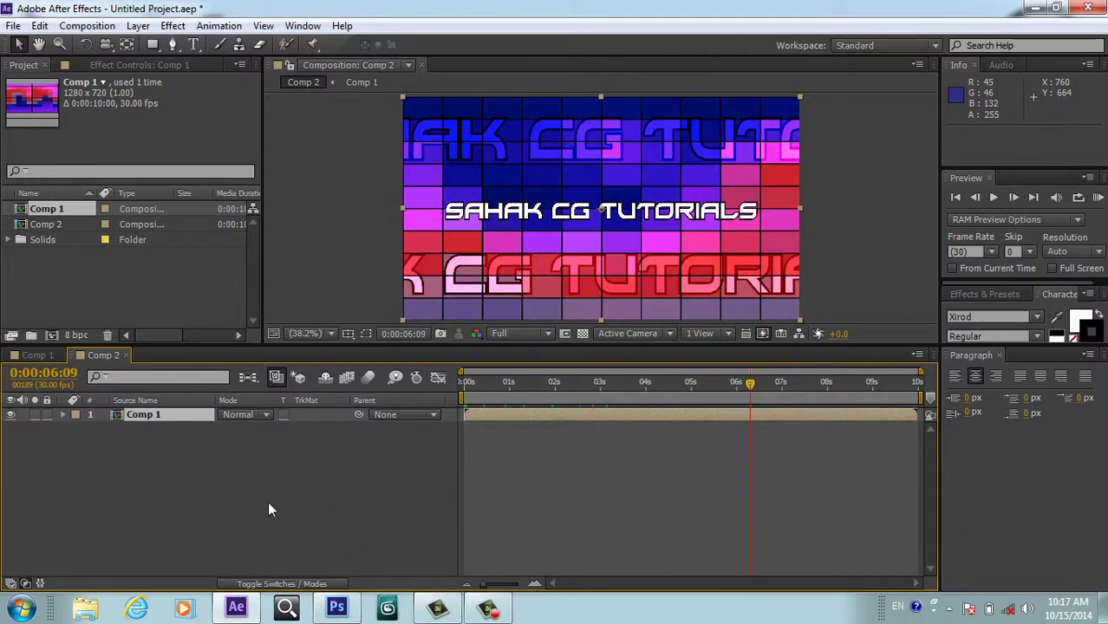
- Add a new 1280×720 Gray Solid 2 layer to Comp 2
left_click(251, 463)
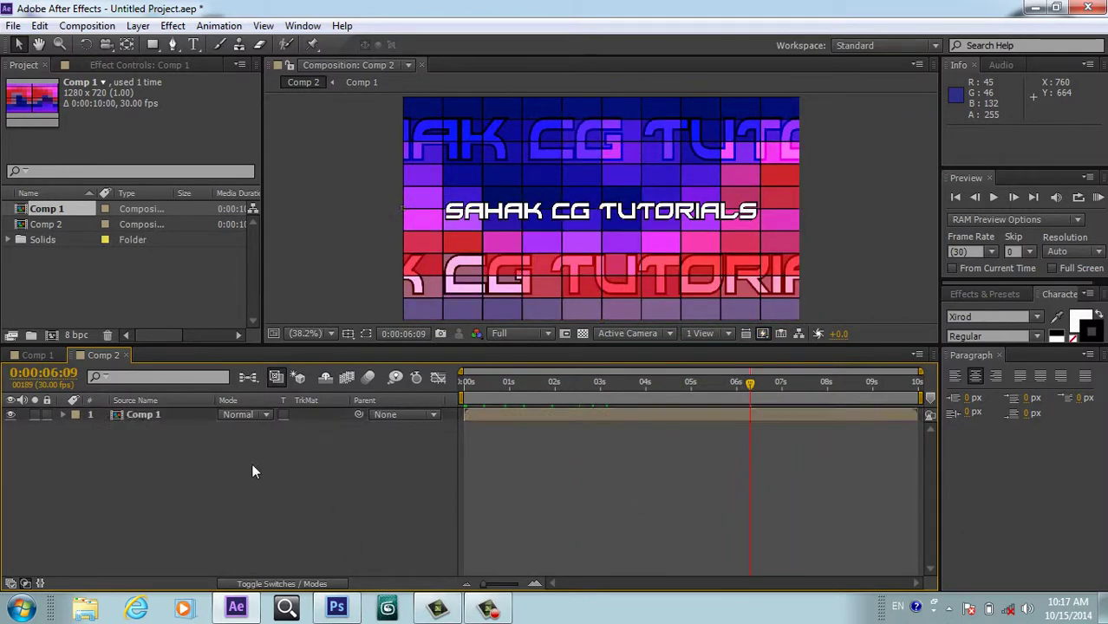
right_click(190, 461)
mouse_move(241, 287)
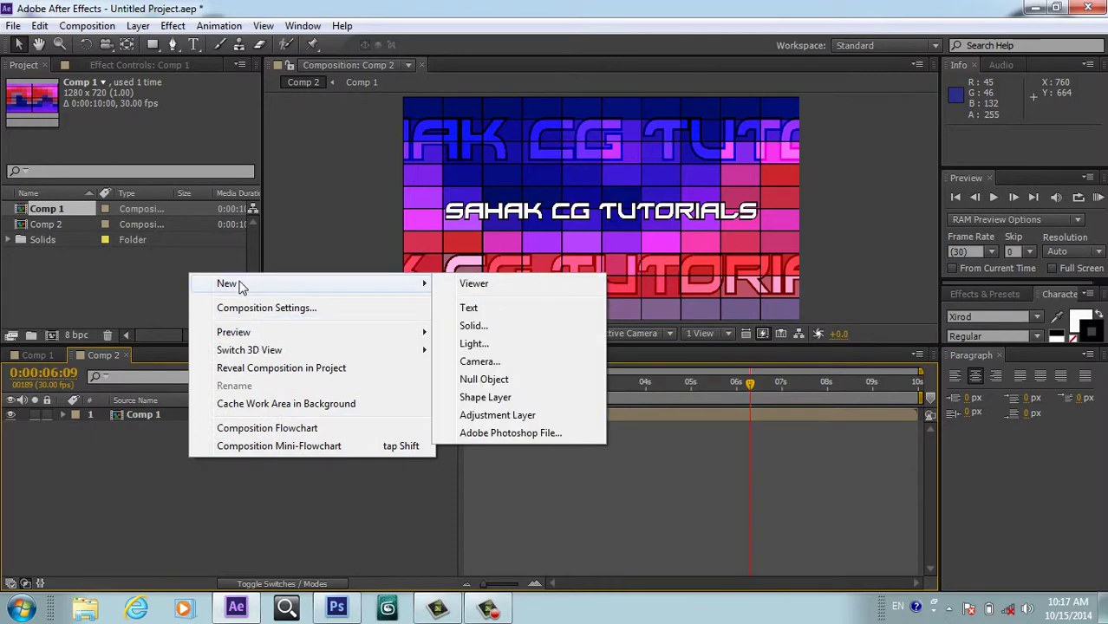
left_click(485, 327)
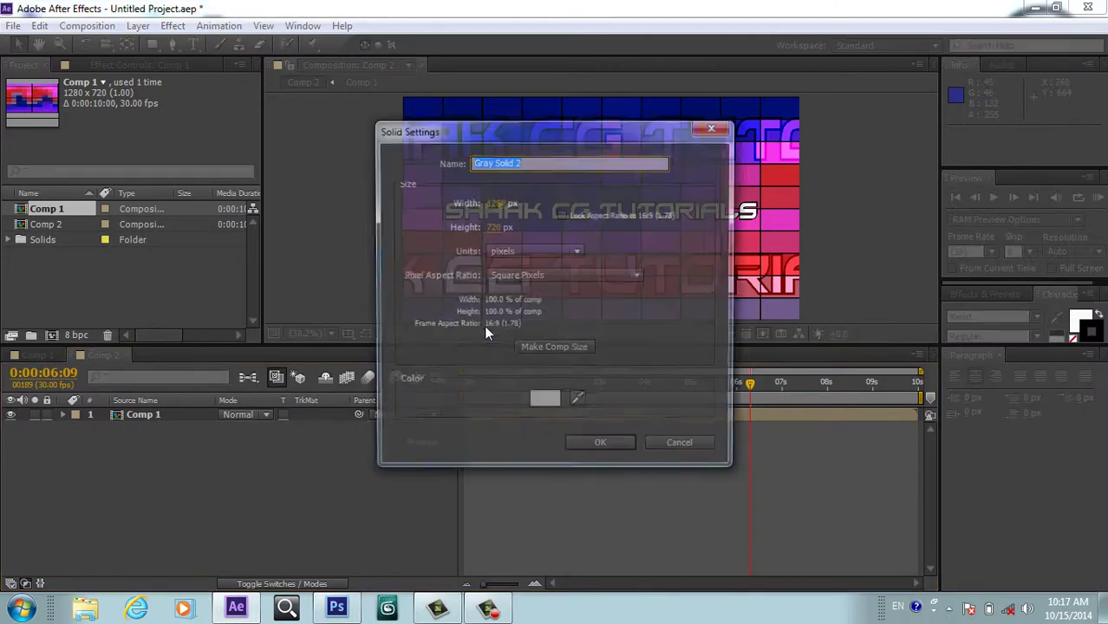
left_click(582, 446)
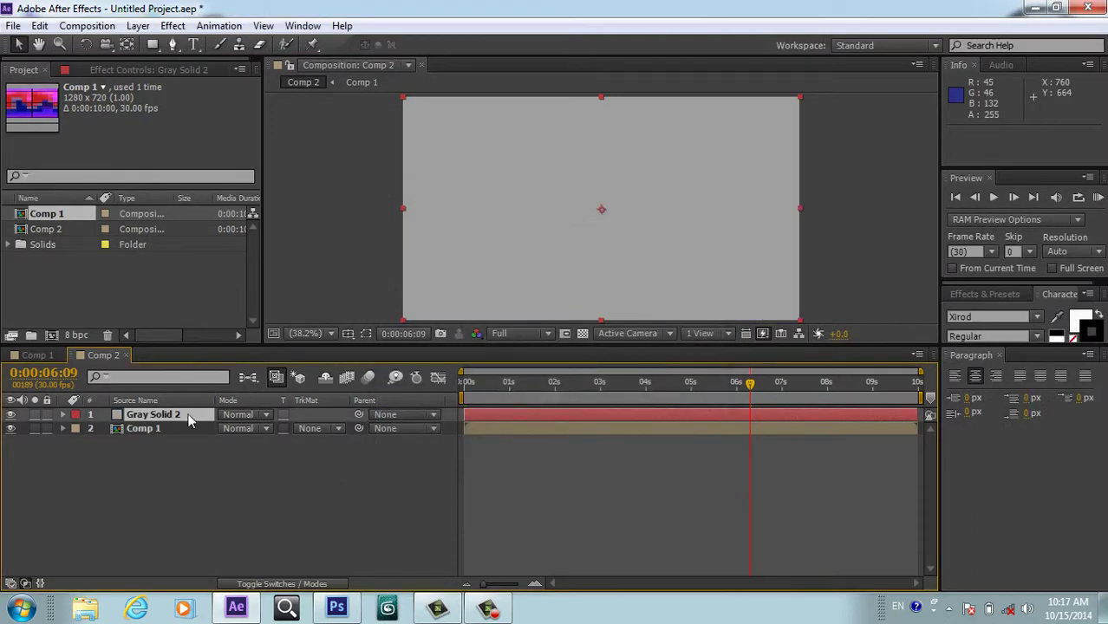
- Apply Noise & Grain > Fractal Noise to the grey solid
left_click(173, 26)
mouse_move(223, 234)
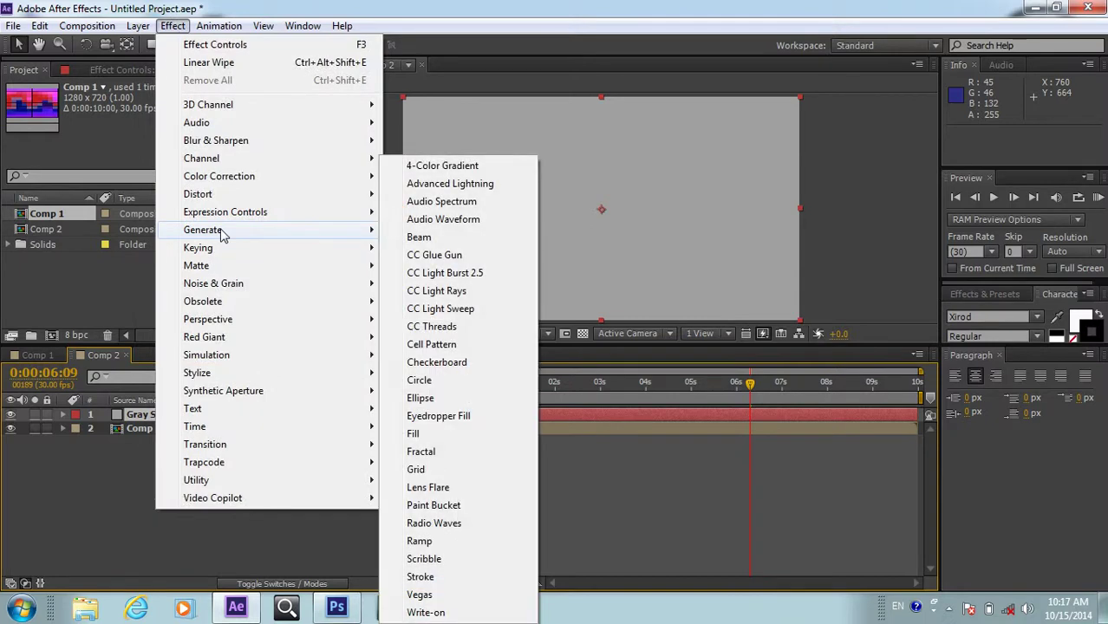
mouse_move(220, 289)
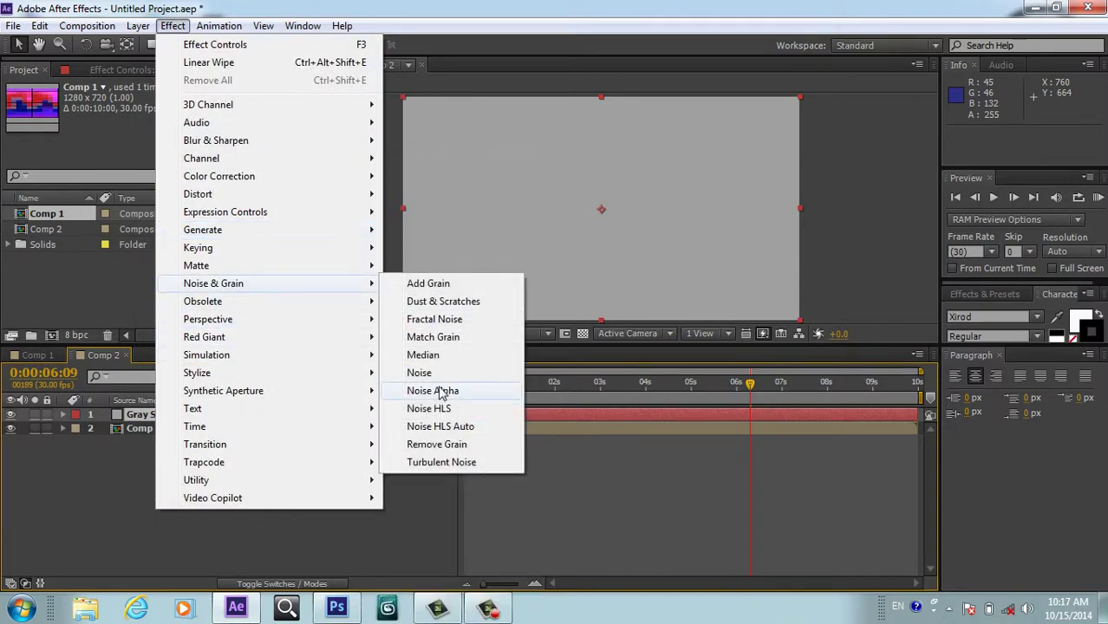
left_click(437, 319)
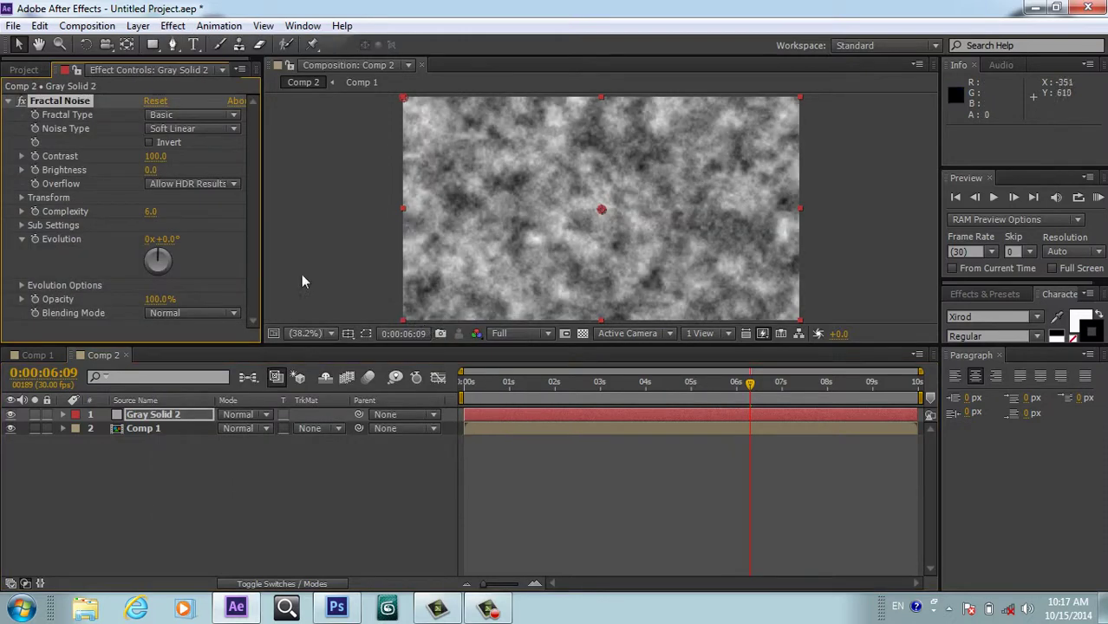
- Set Fractal Type to Rocky, Noise Type to Spline, Contrast to 169 and Brightness to -28
left_click(235, 115)
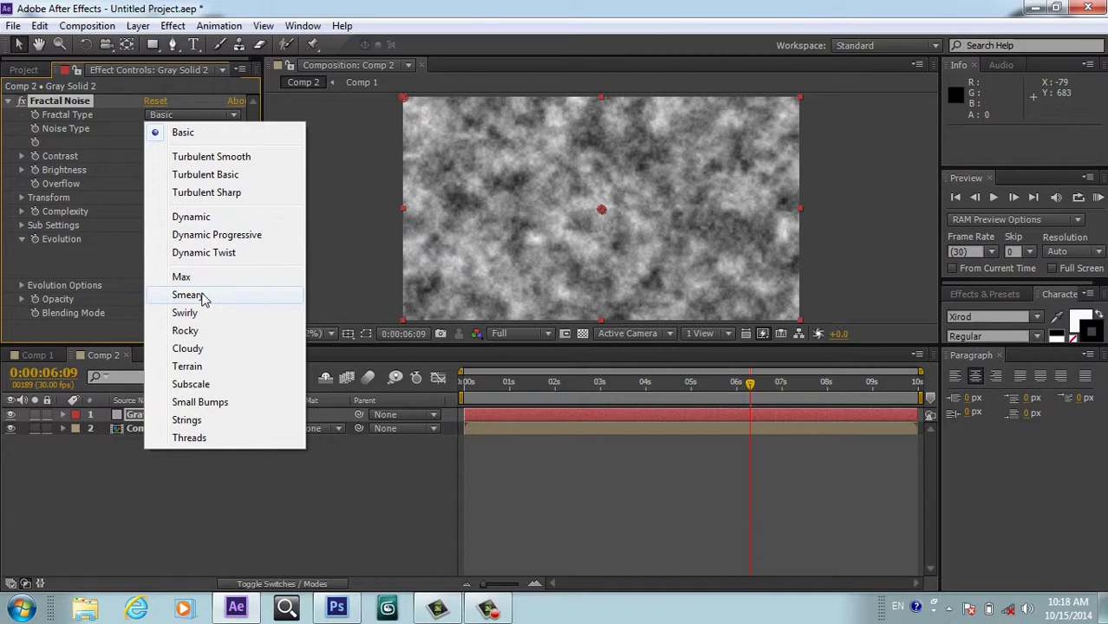
left_click(207, 331)
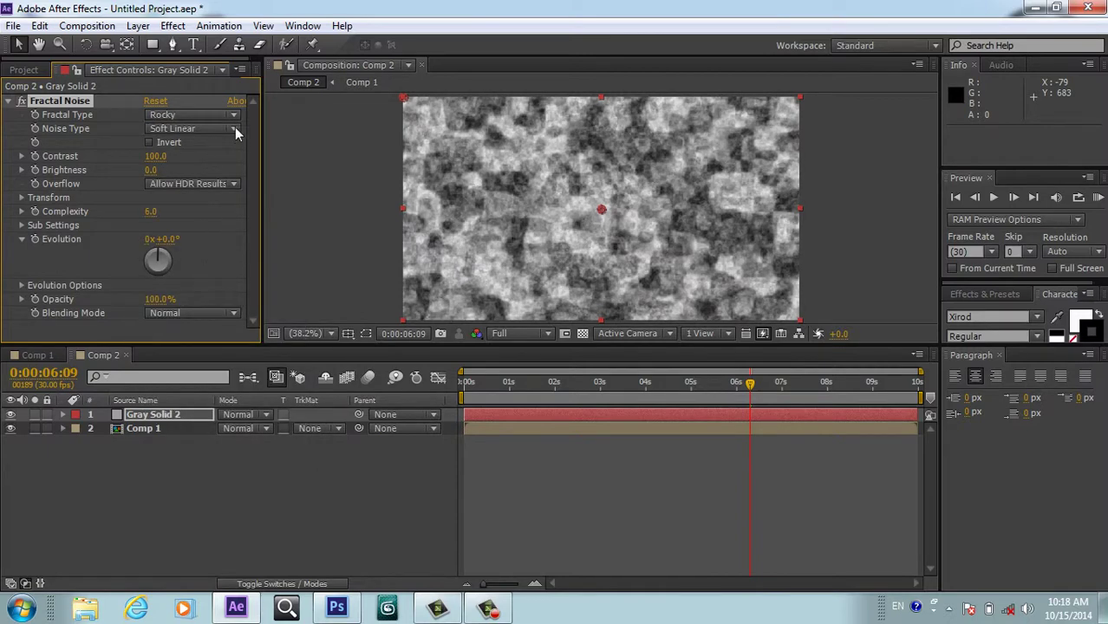
left_click(235, 128)
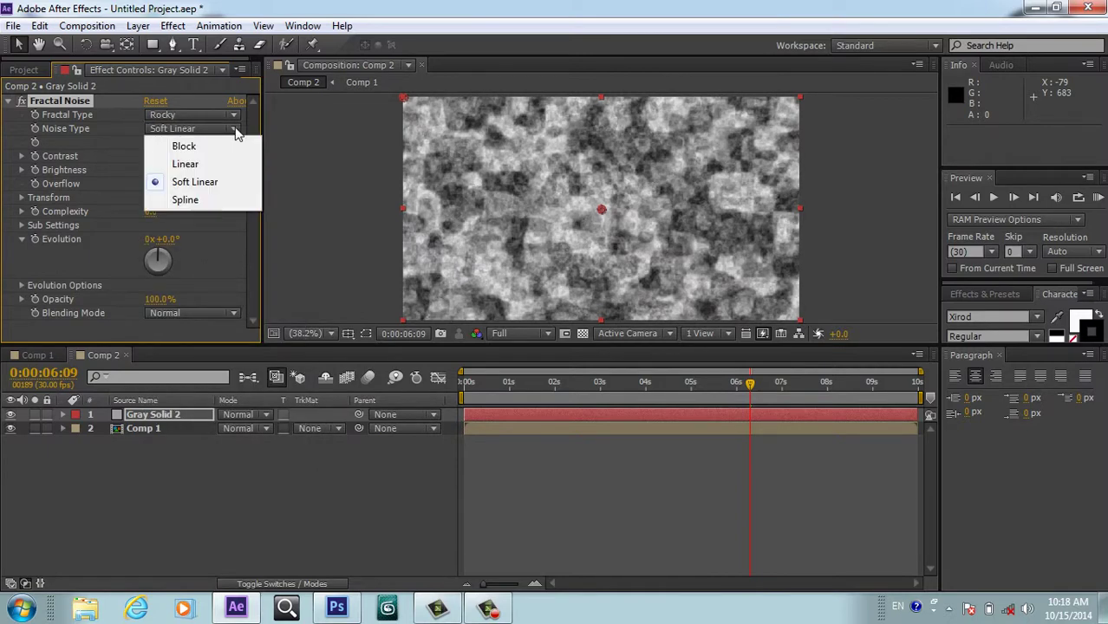
left_click(200, 202)
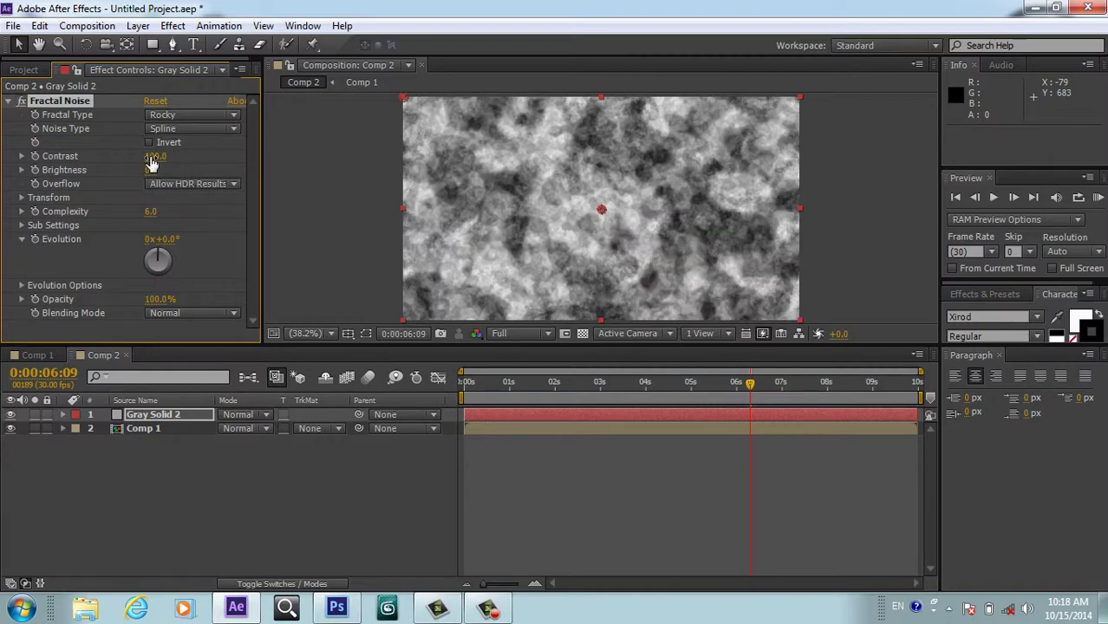
left_click_drag(152, 159, 221, 165)
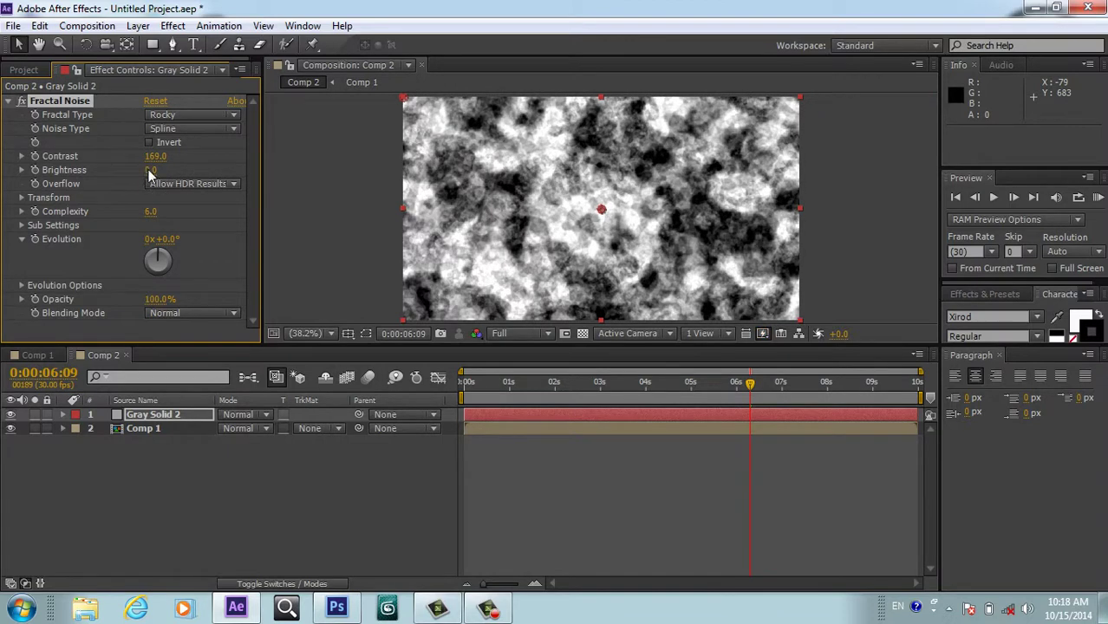
mouse_move(148, 171)
left_mouse_down()
mouse_move(158, 170)
mouse_move(128, 171)
left_mouse_up()
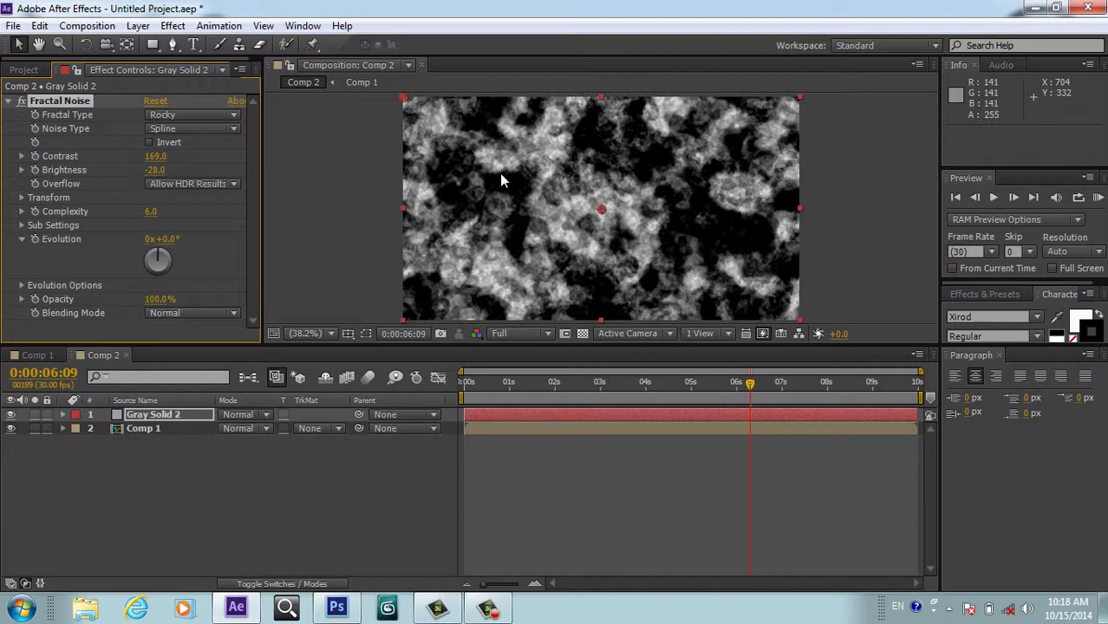
- Pre-compose Gray Solid 2 with all attributes moved into Gray Solid 2 Comp 1
left_click(160, 413)
right_click(159, 414)
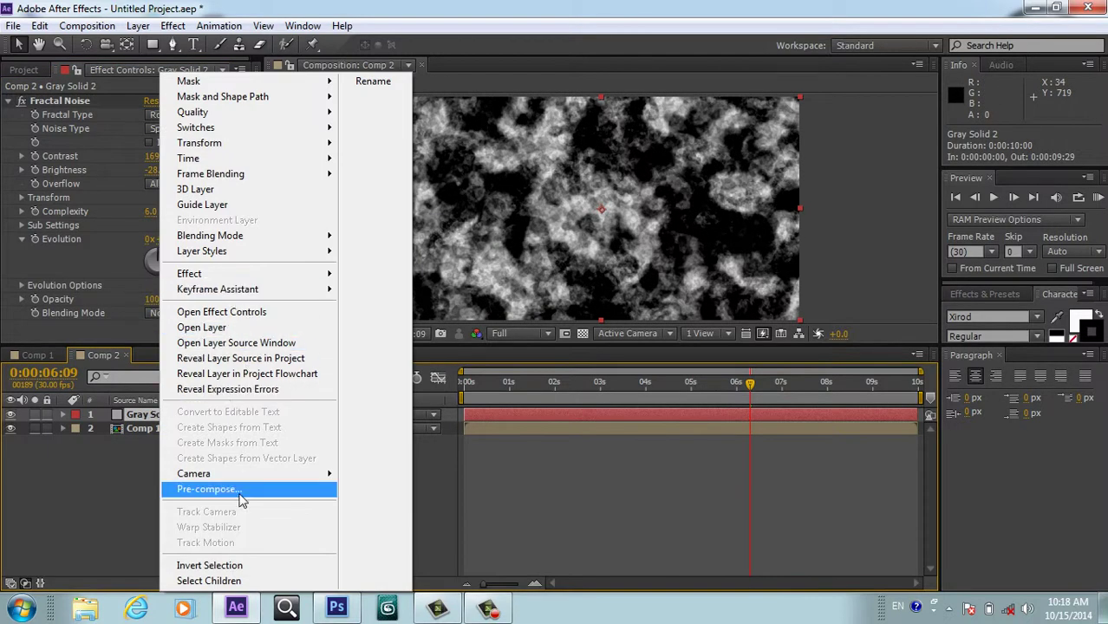
left_click(208, 489)
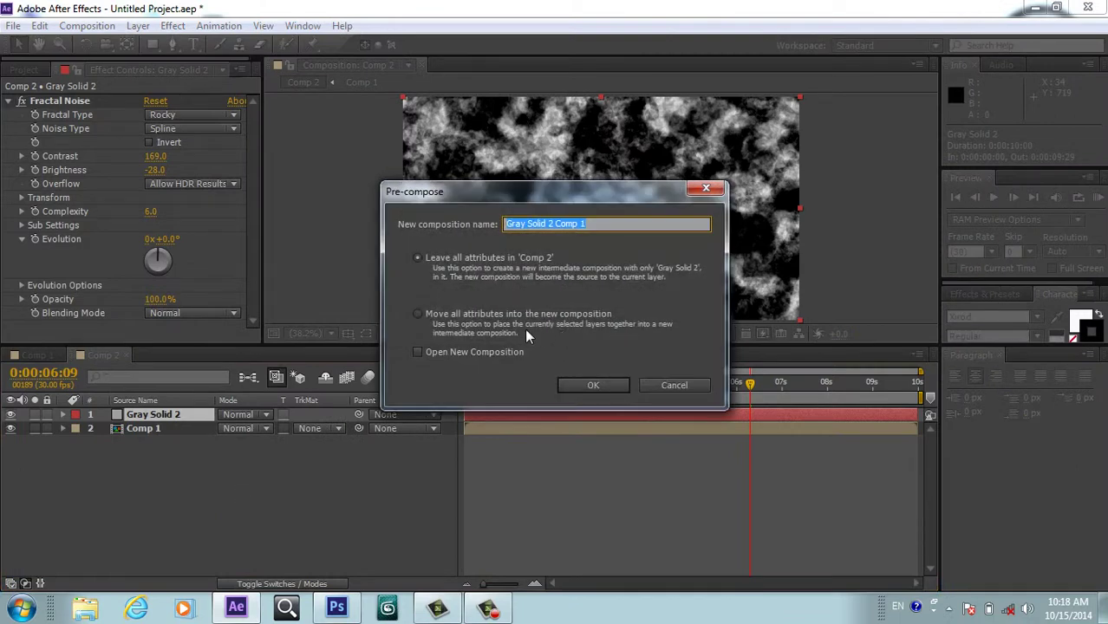
left_click(416, 313)
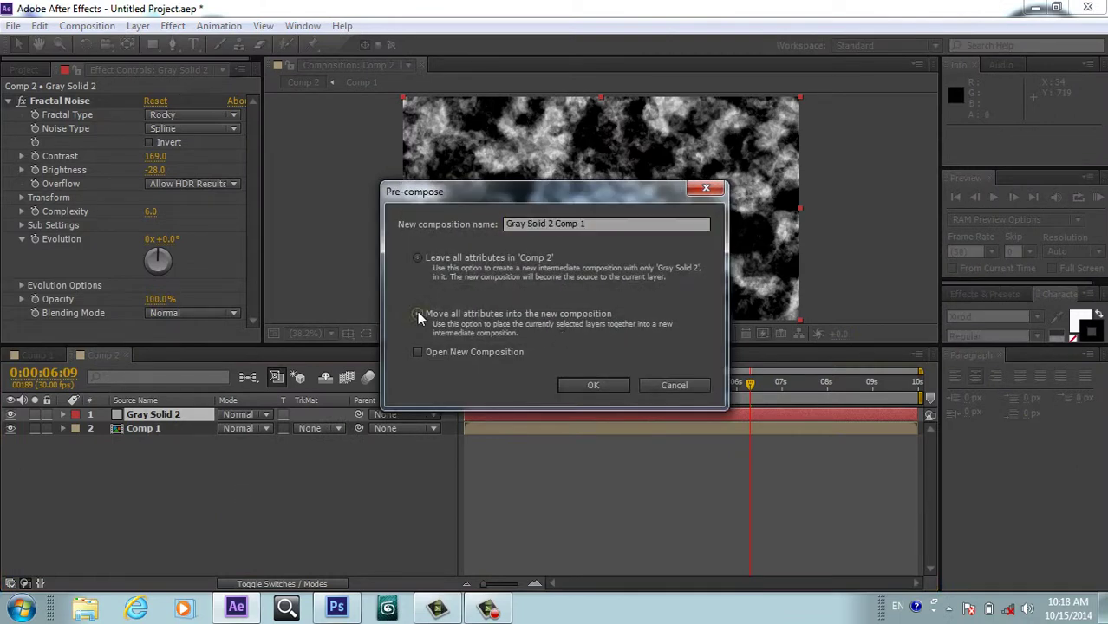
left_click(591, 387)
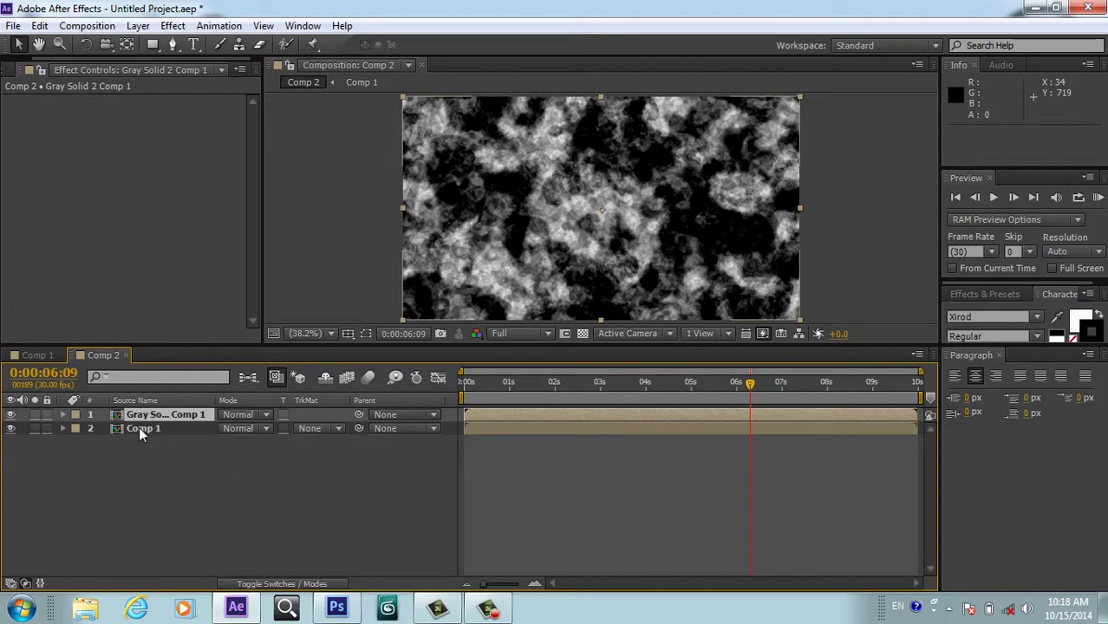
left_click(139, 427)
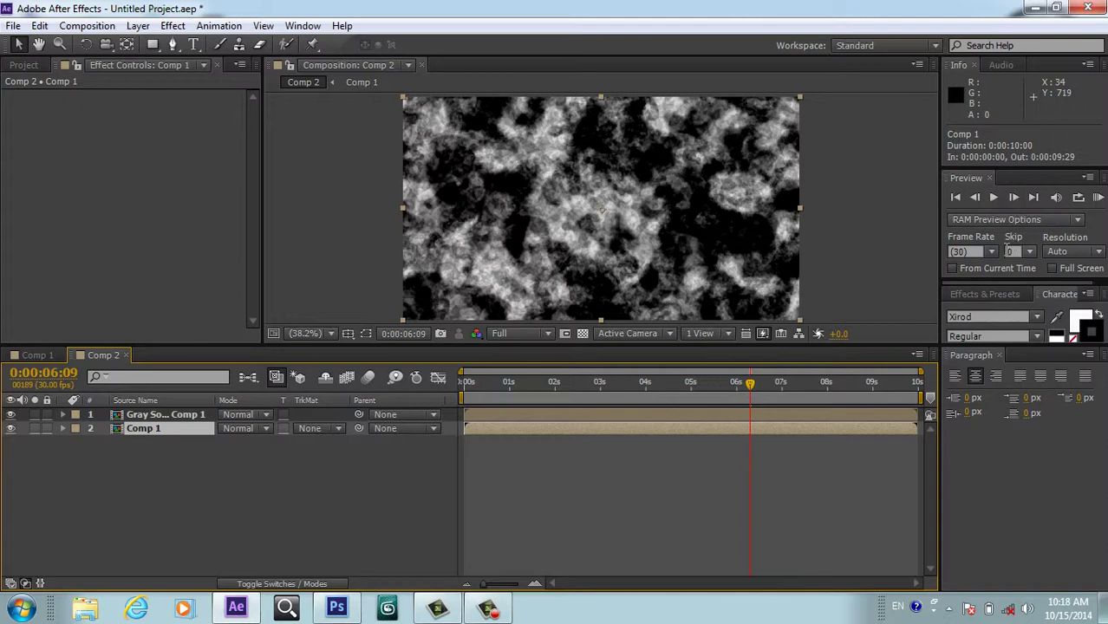
- Apply Card Dance to the Comp 1 layer and set Gradient Layer 1 to Gray Solid 2 Comp 1
left_click(994, 295)
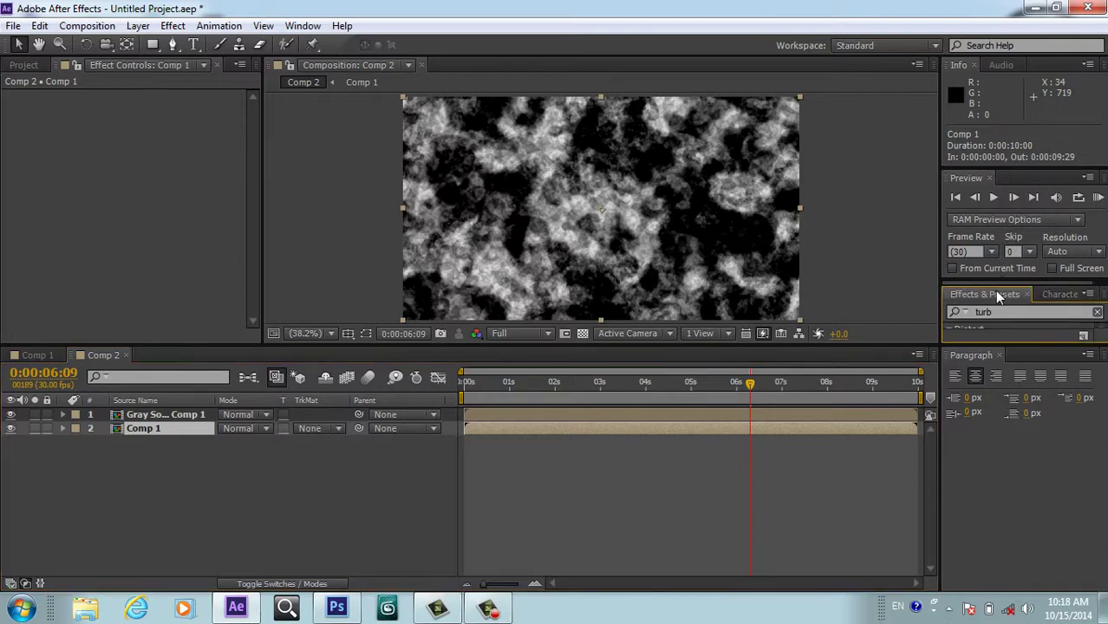
left_click(994, 311)
type("turb")
left_click_drag(994, 311, 973, 321)
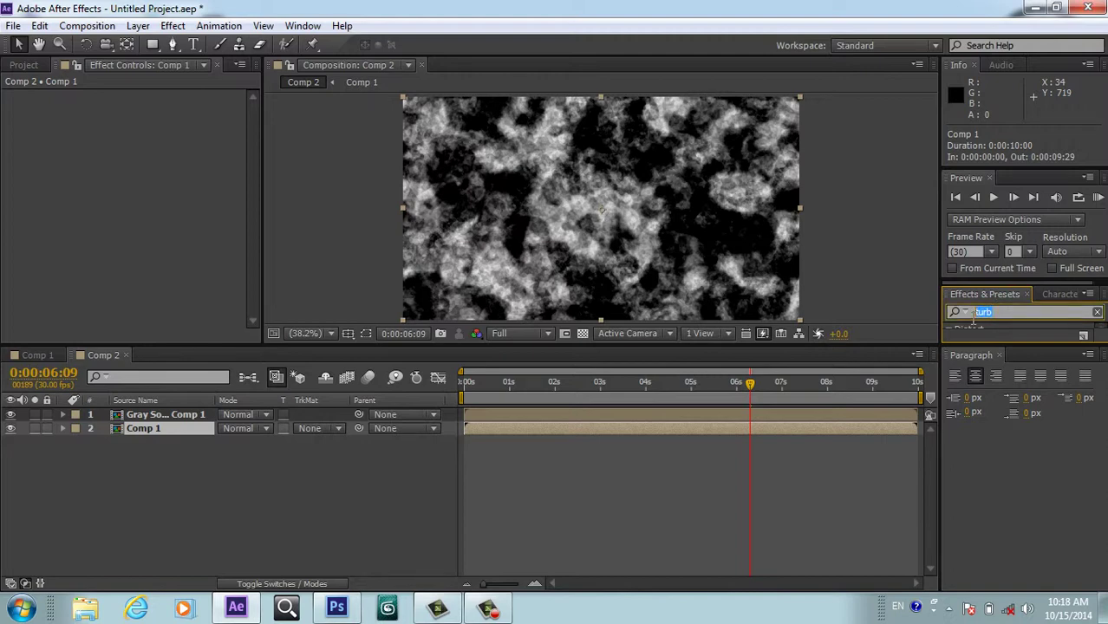
type("card")
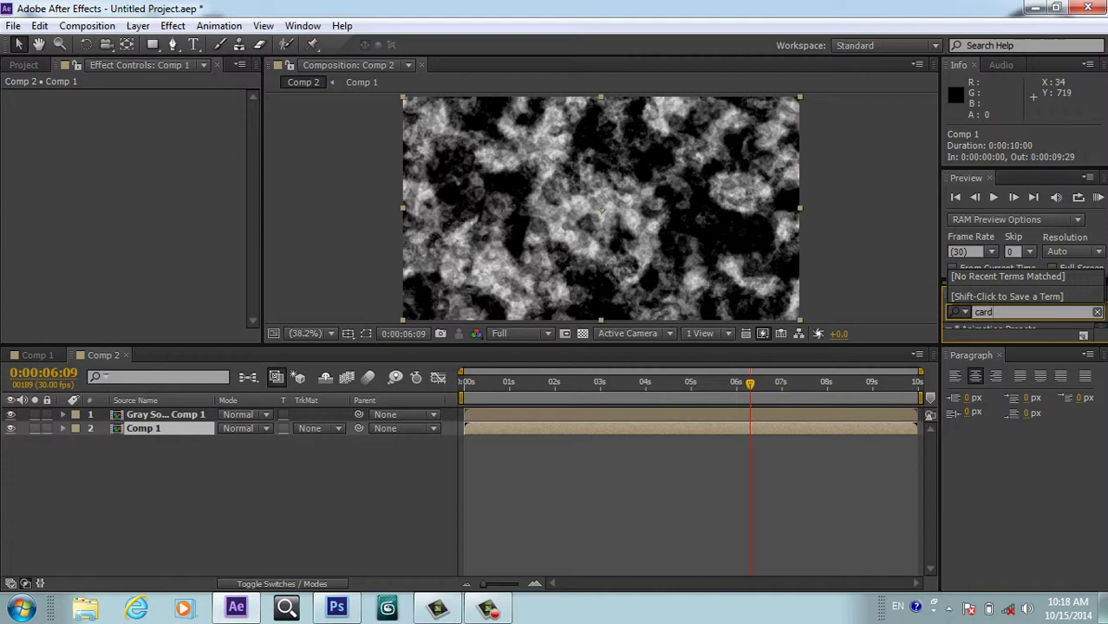
type(" d")
left_click_drag(850, 348, 849, 411)
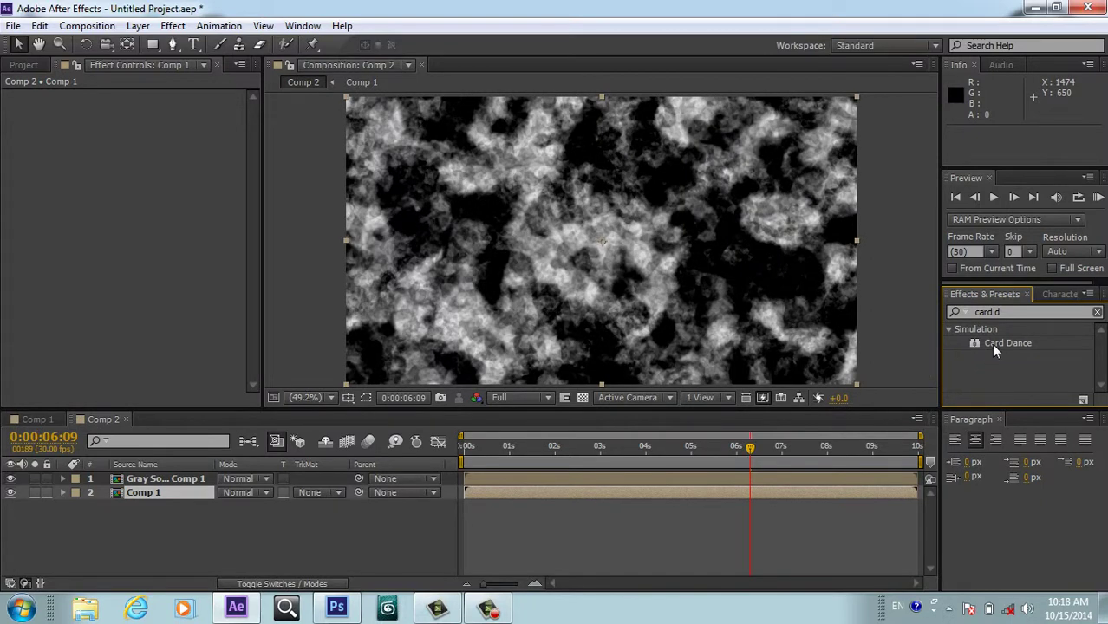
left_click_drag(992, 342, 155, 494)
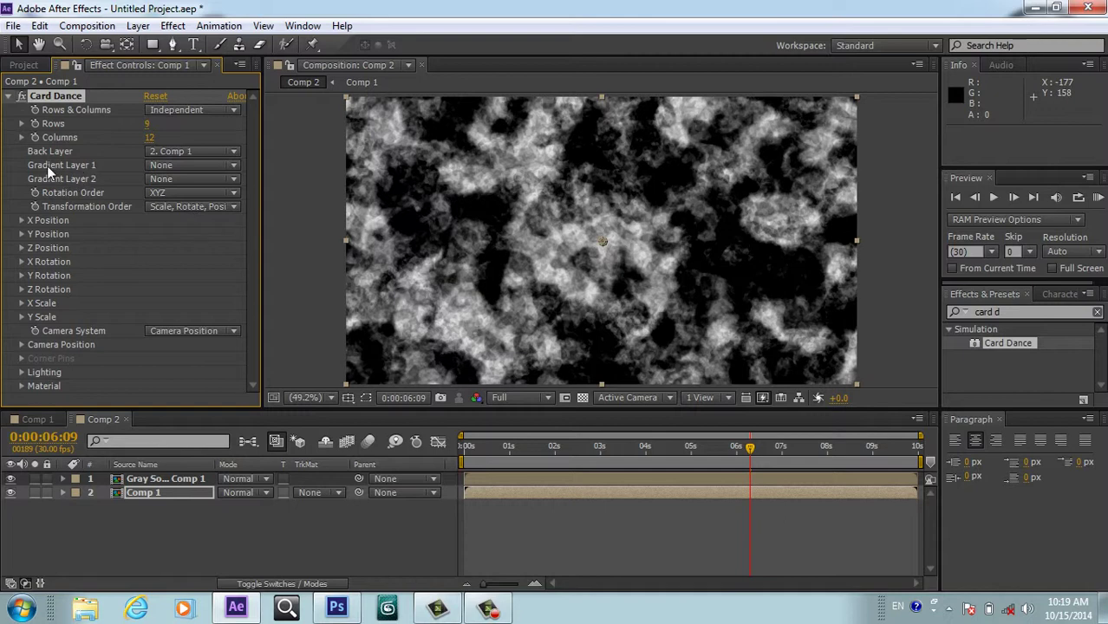
left_click(232, 166)
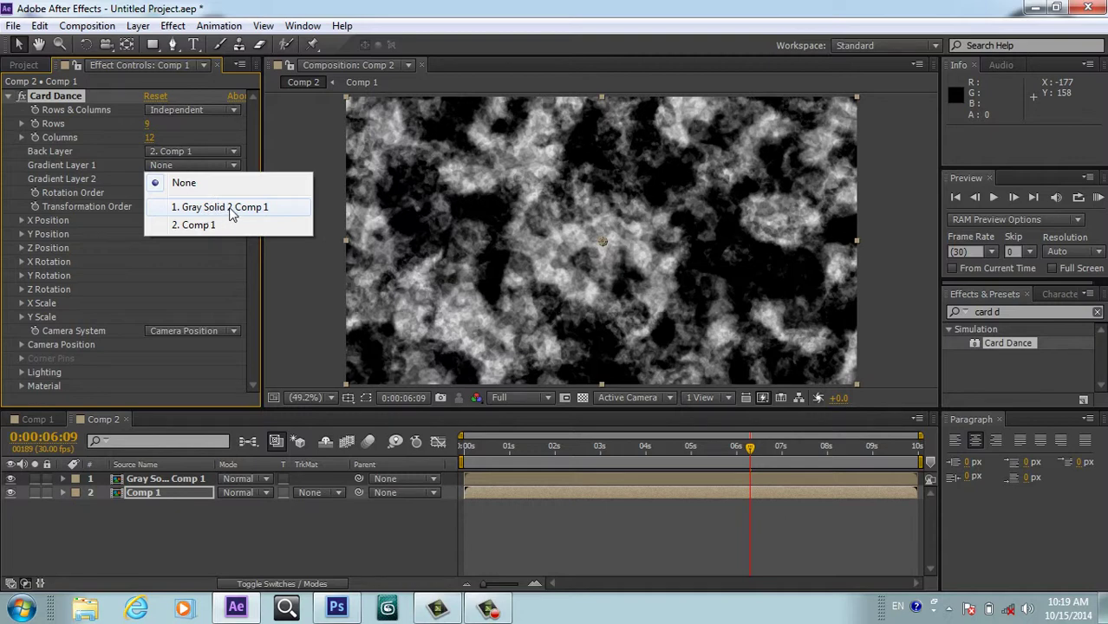
left_click(230, 208)
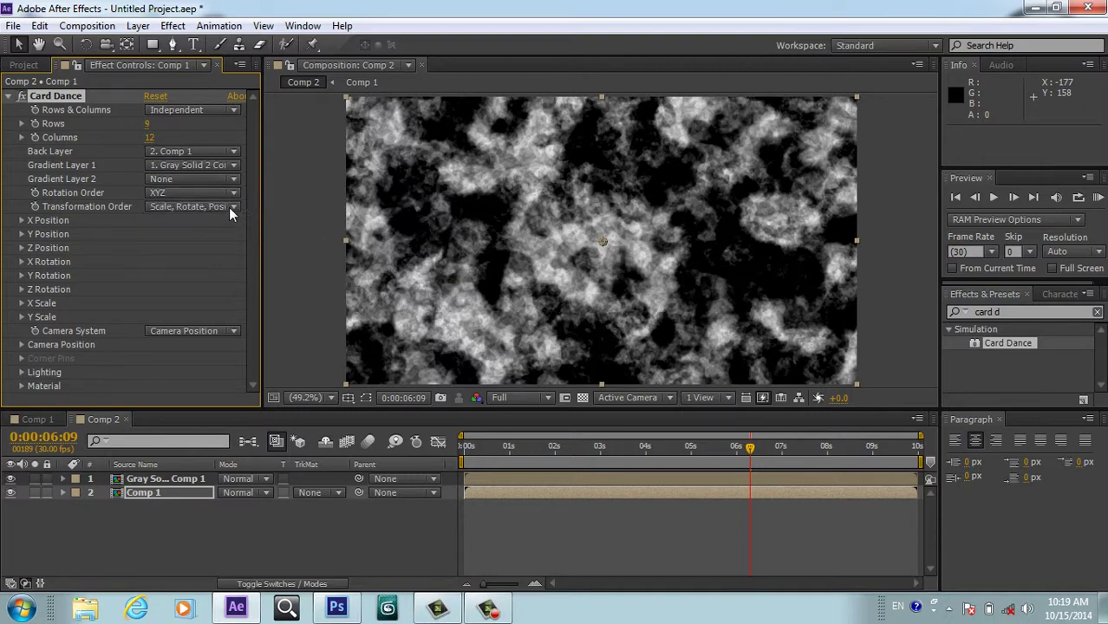
- Hide the gray noise layer and set Card Dance Z Position and X Rotation sources to Intensity 1
left_click(10, 479)
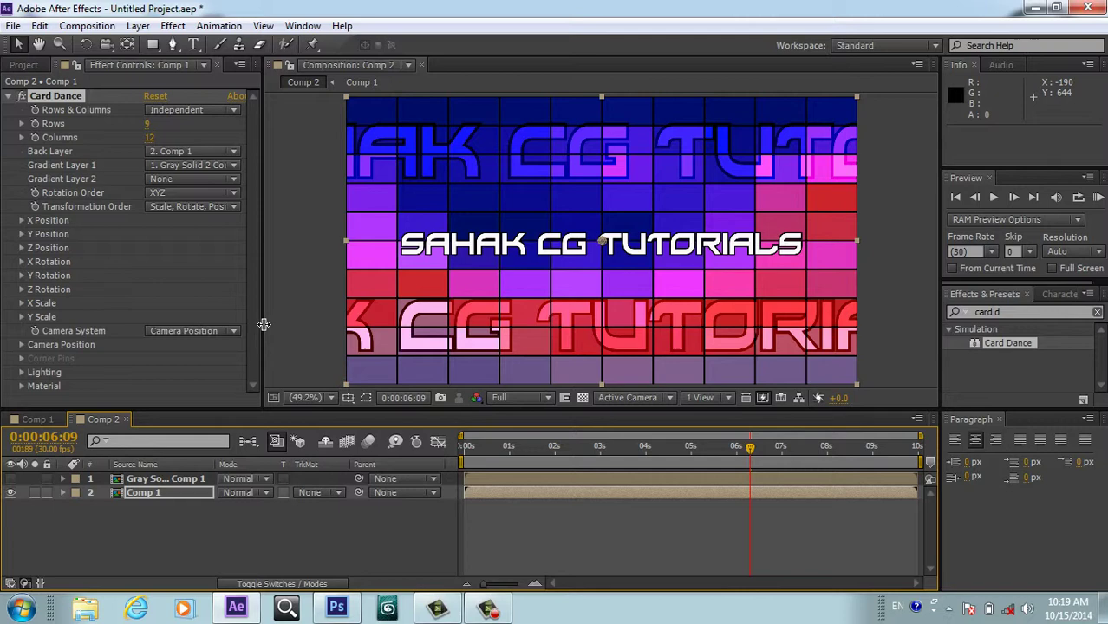
left_click_drag(263, 324, 350, 340)
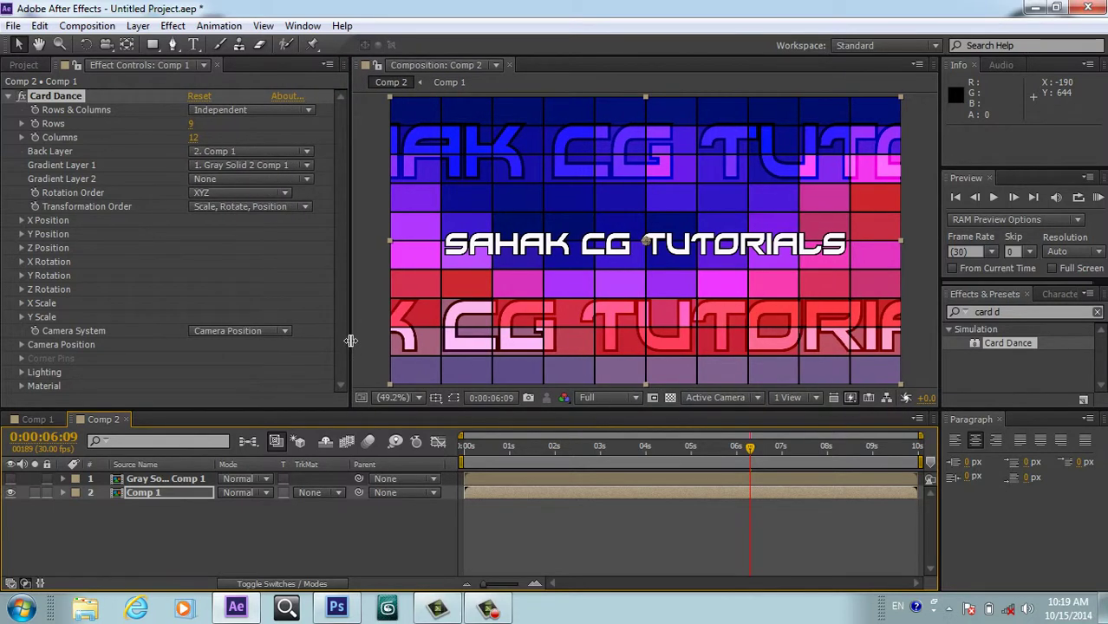
left_click(20, 247)
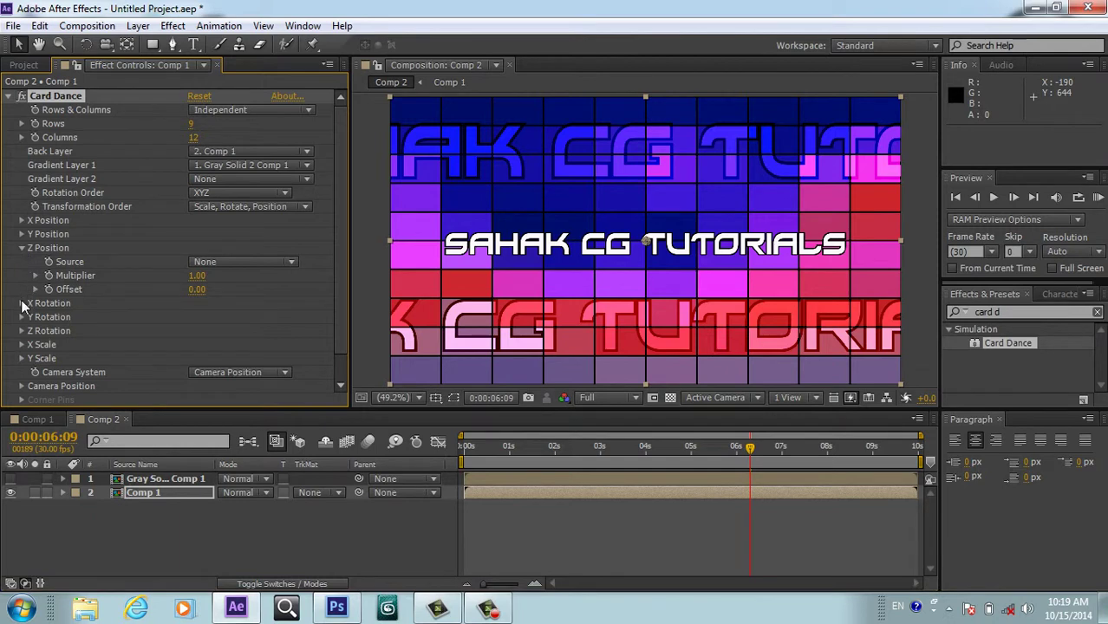
left_click(21, 302)
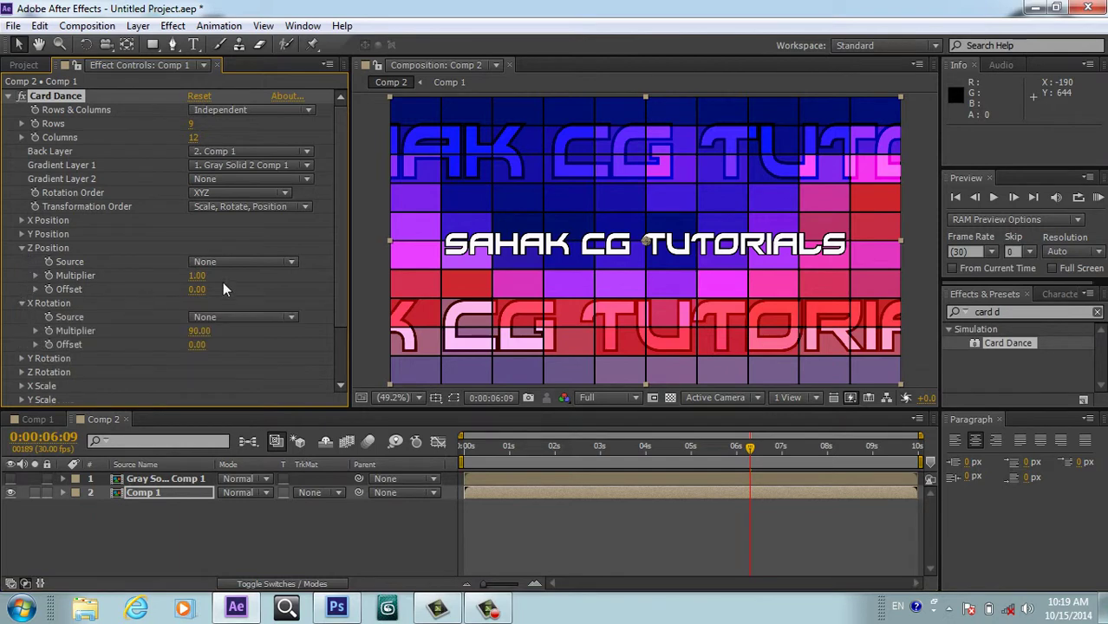
left_click(291, 265)
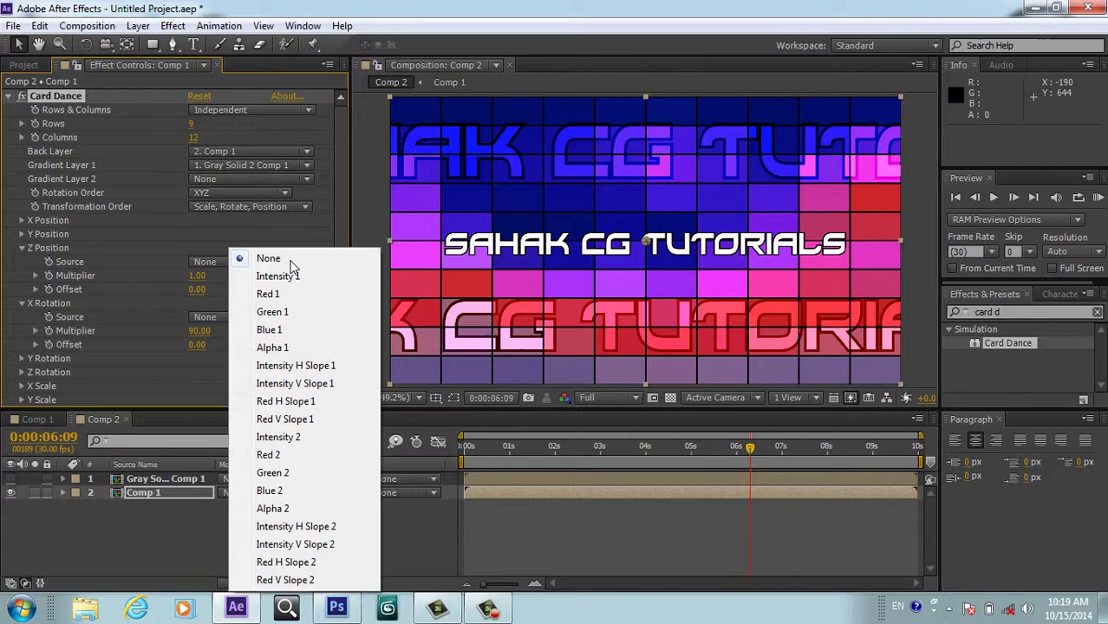
left_click(277, 276)
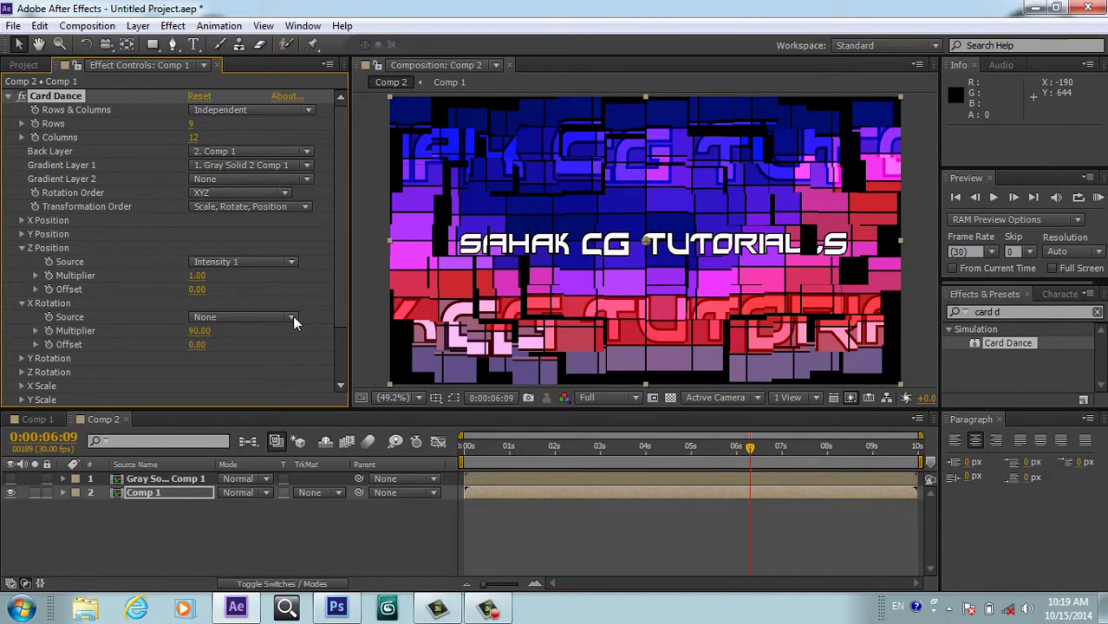
left_click(293, 318)
left_click(287, 280)
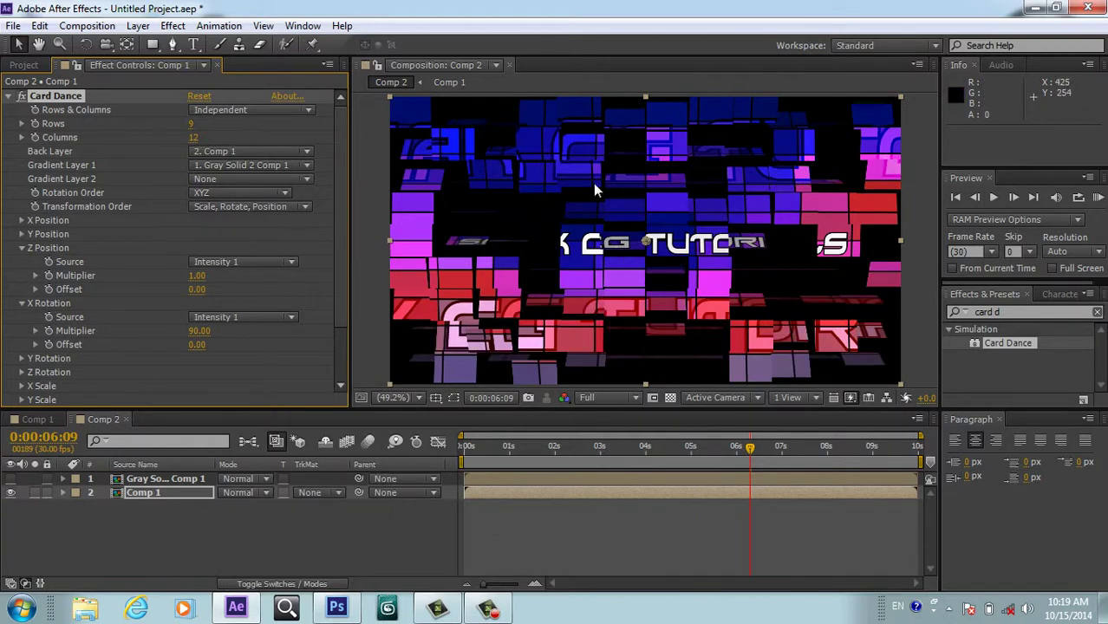
- After scrubbing the card animation, return to 0:00 and enter 0 for Z Position and X Rotation multipliers
left_click_drag(750, 451, 456, 519)
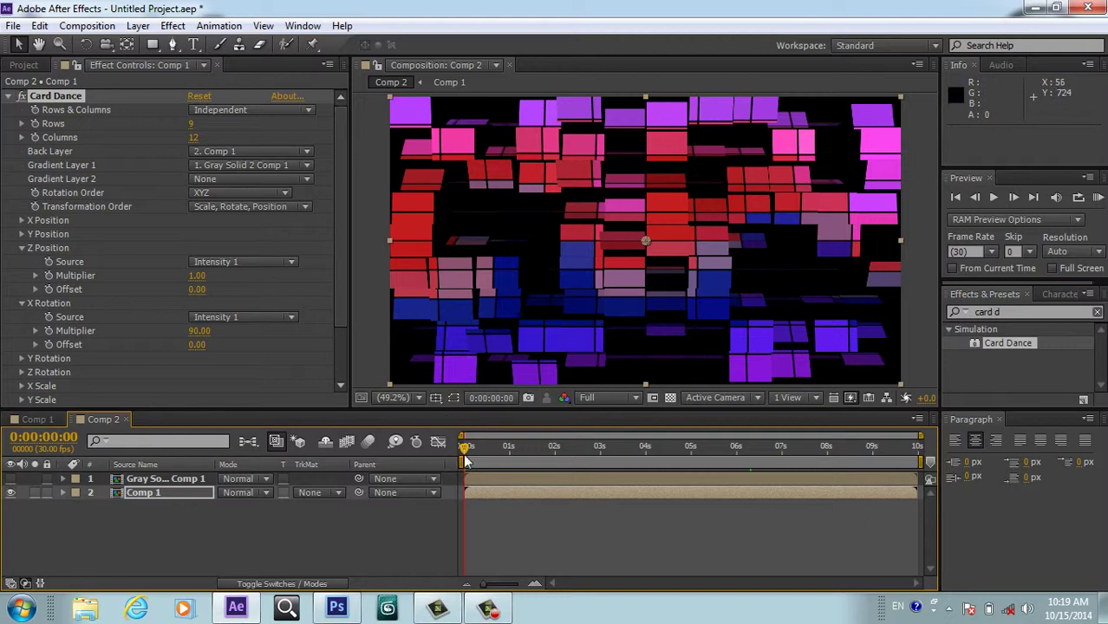
left_click_drag(465, 452, 440, 464)
left_click(200, 276)
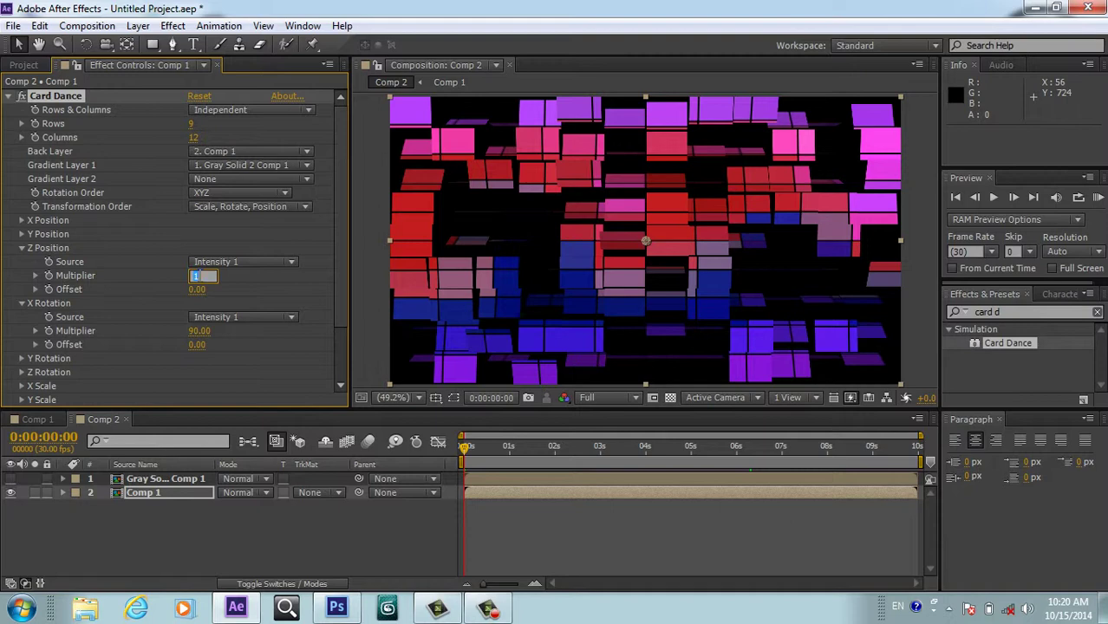
type("0")
key("Return")
left_click(194, 331)
double_click(196, 331)
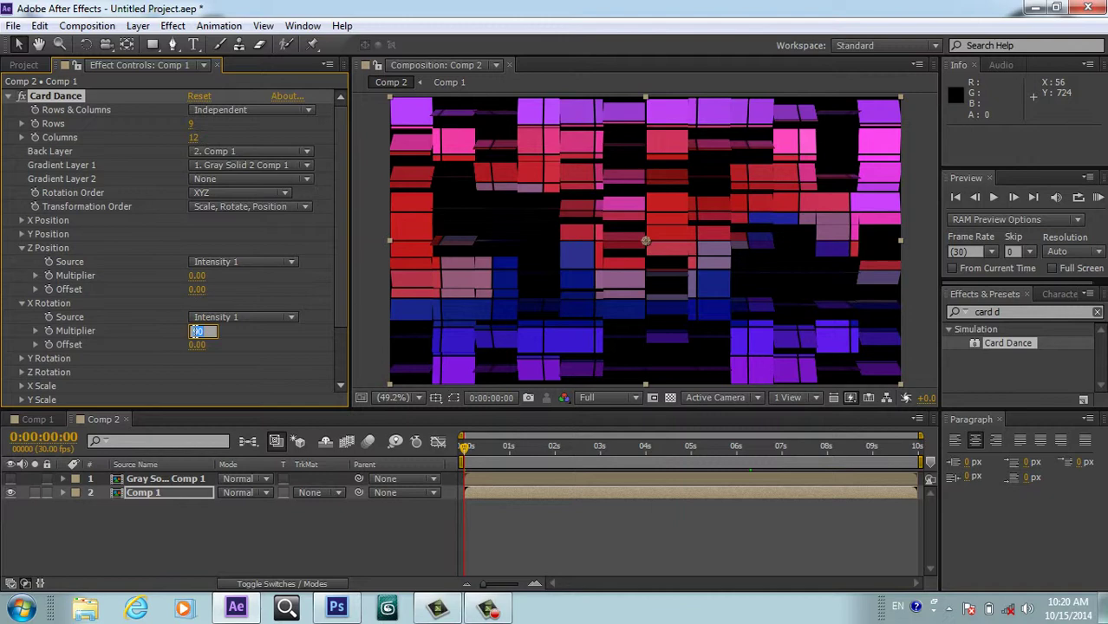
type("0")
key("Return")
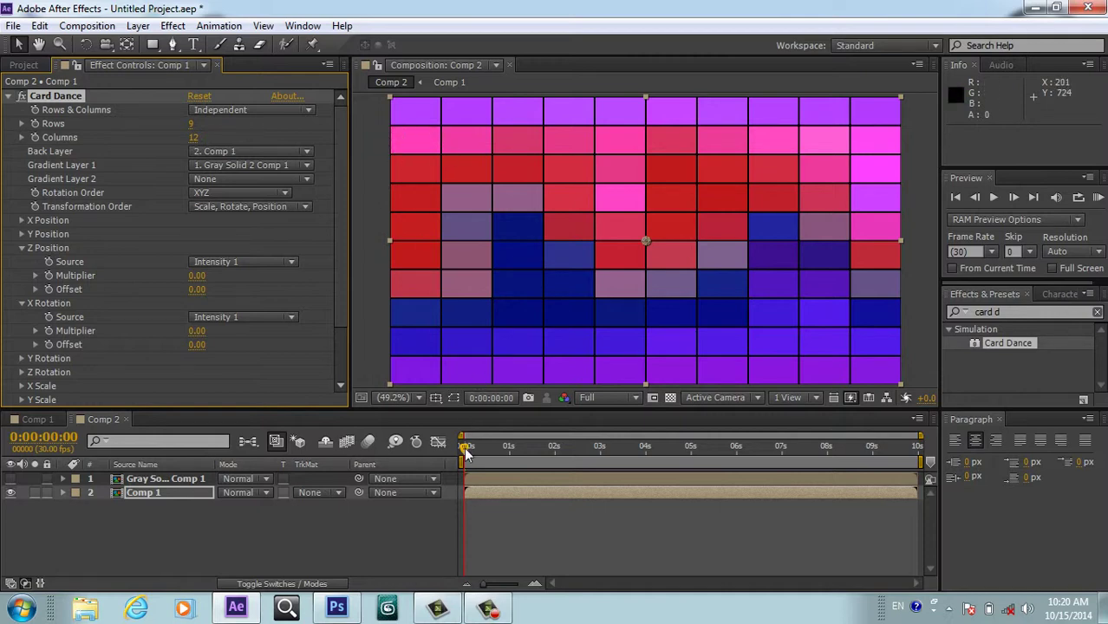
- Undo a trial Z Position multiplier of 2.60 and set the Card Dance rows to 10
left_click_drag(190, 280, 370, 244)
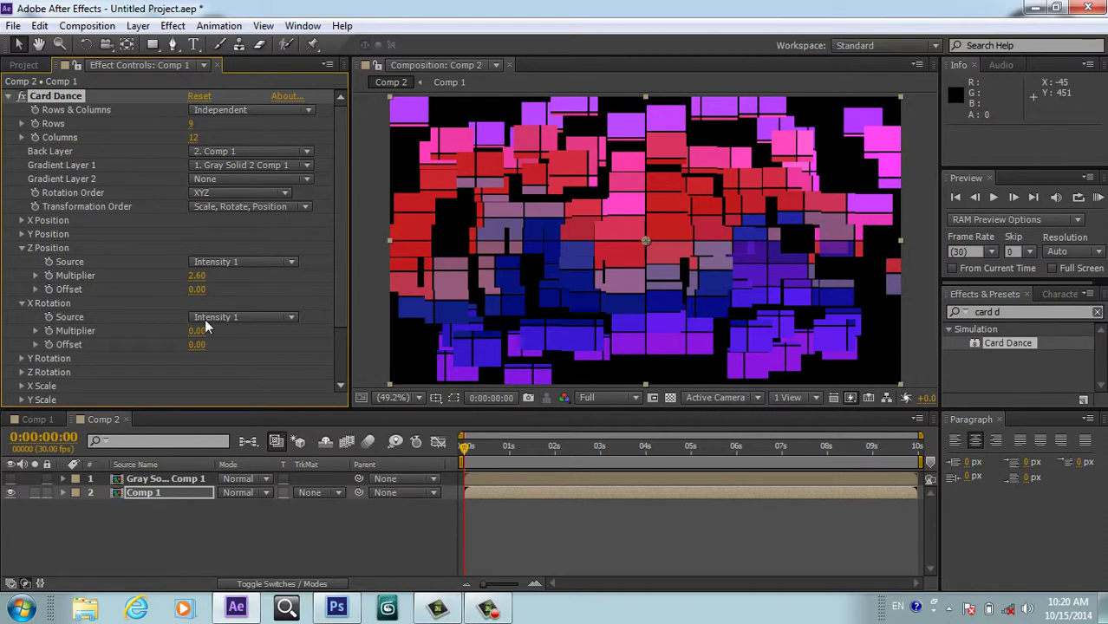
key("ctrl+z")
left_click(193, 124)
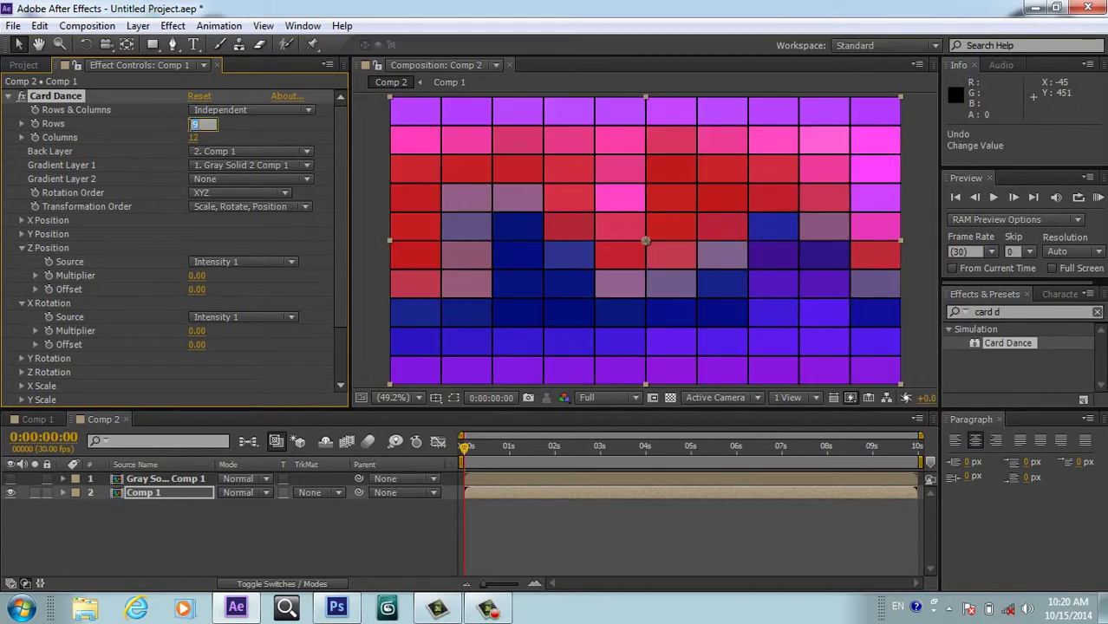
type("10")
key("Tab")
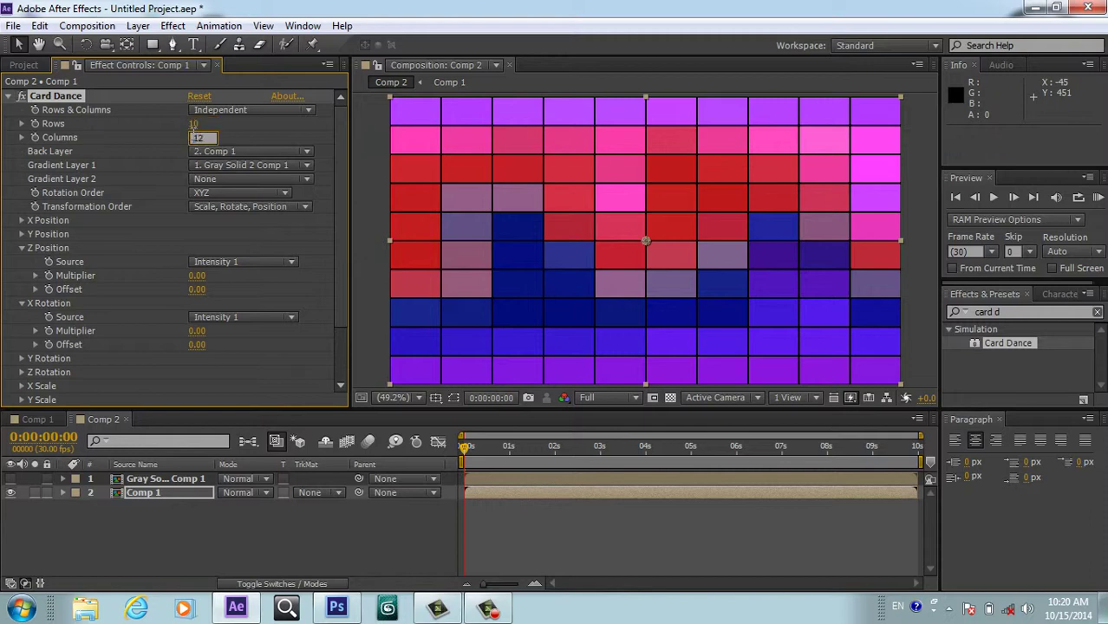
- Set the columns to 10 and the Z Position multiplier to 1.60
left_click(194, 132)
type("10")
double_click(211, 138)
type("10")
key("Return")
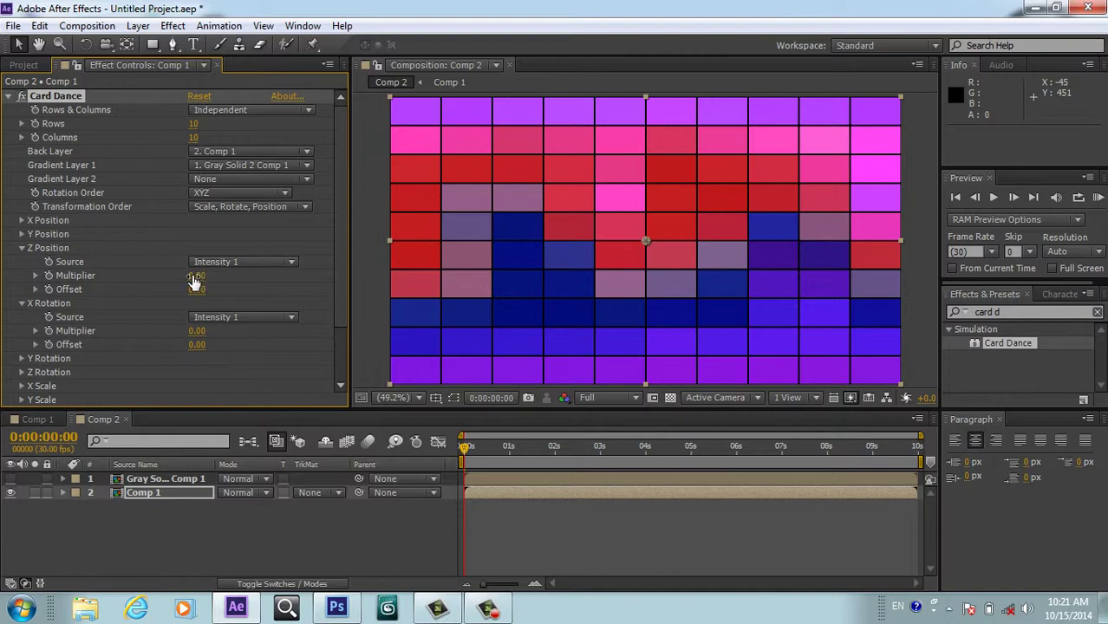
left_click_drag(194, 282, 332, 281)
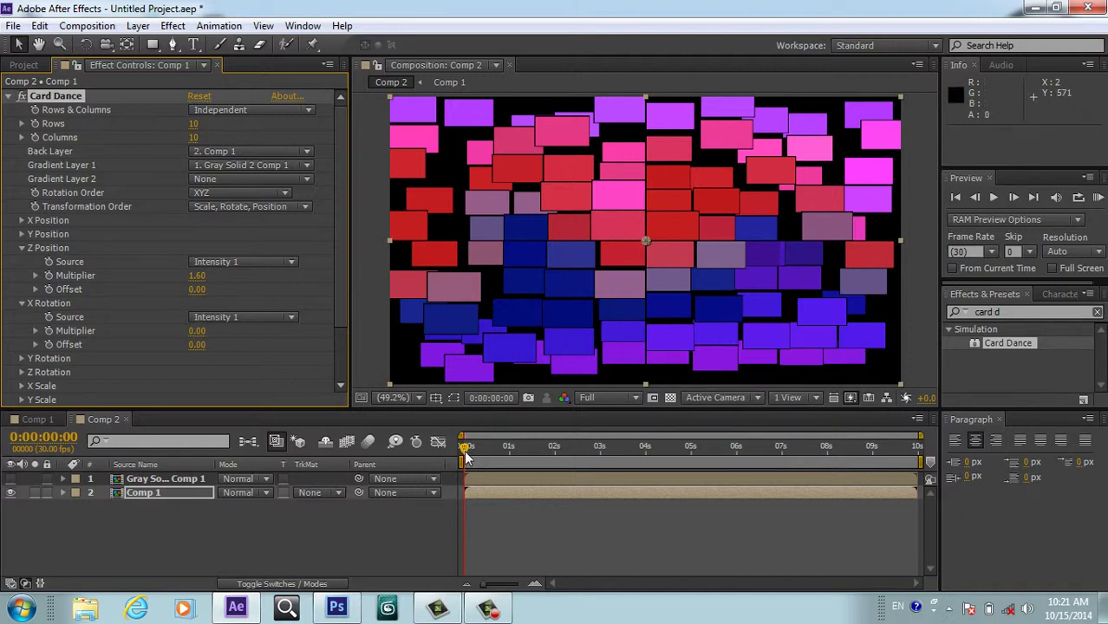
- Undo the last change and start keyframes for Z Position and X Rotation multipliers at 2 seconds
key("ctrl+z")
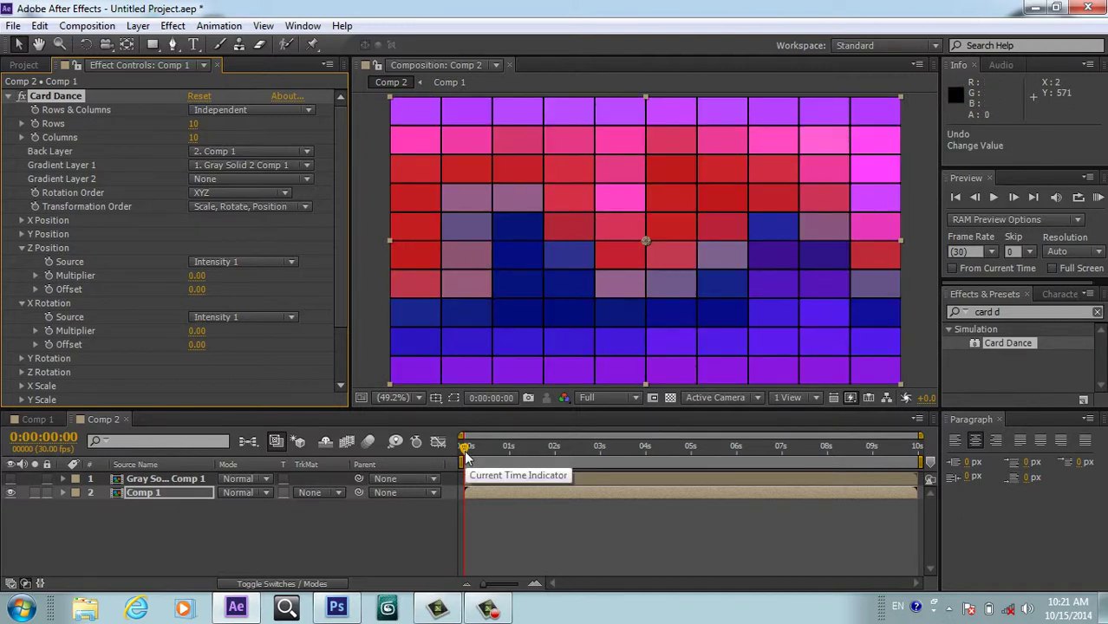
left_click(554, 452)
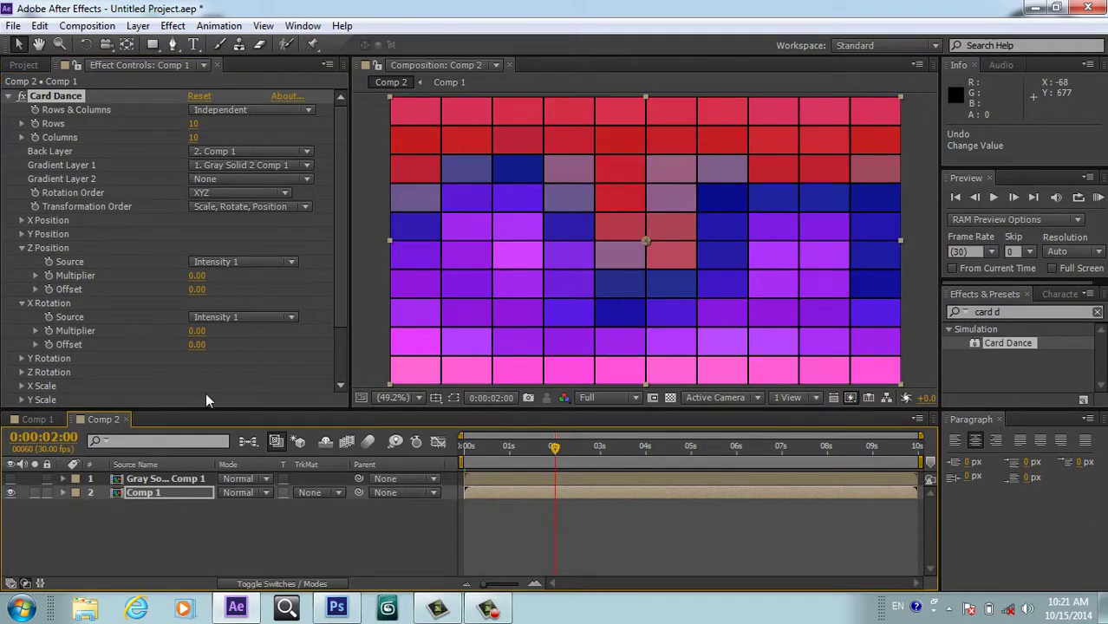
left_click(50, 274)
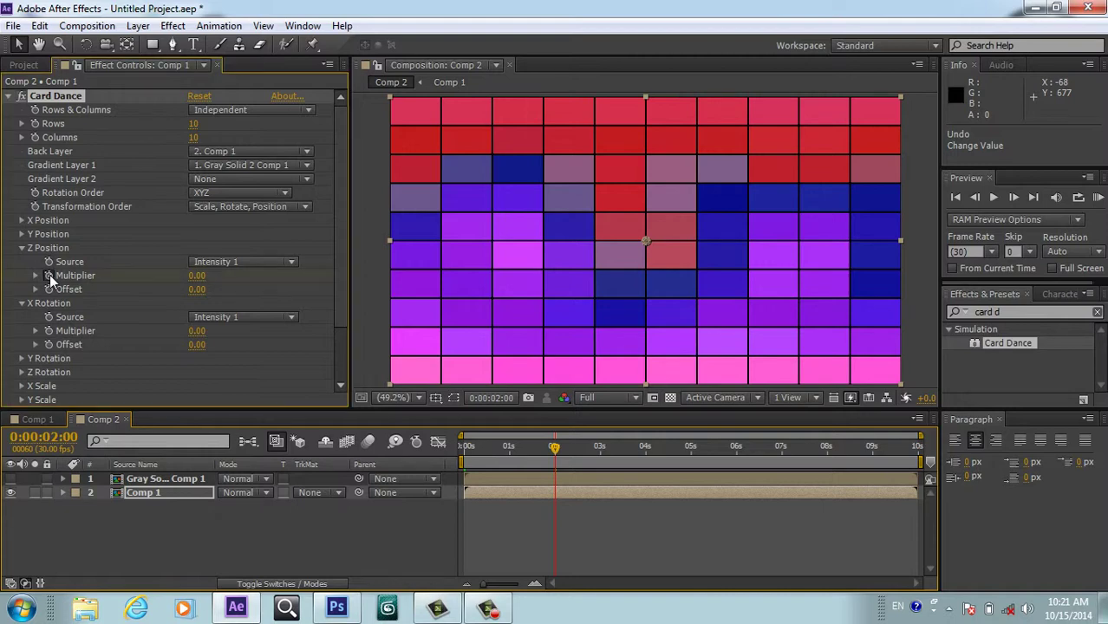
left_click(49, 331)
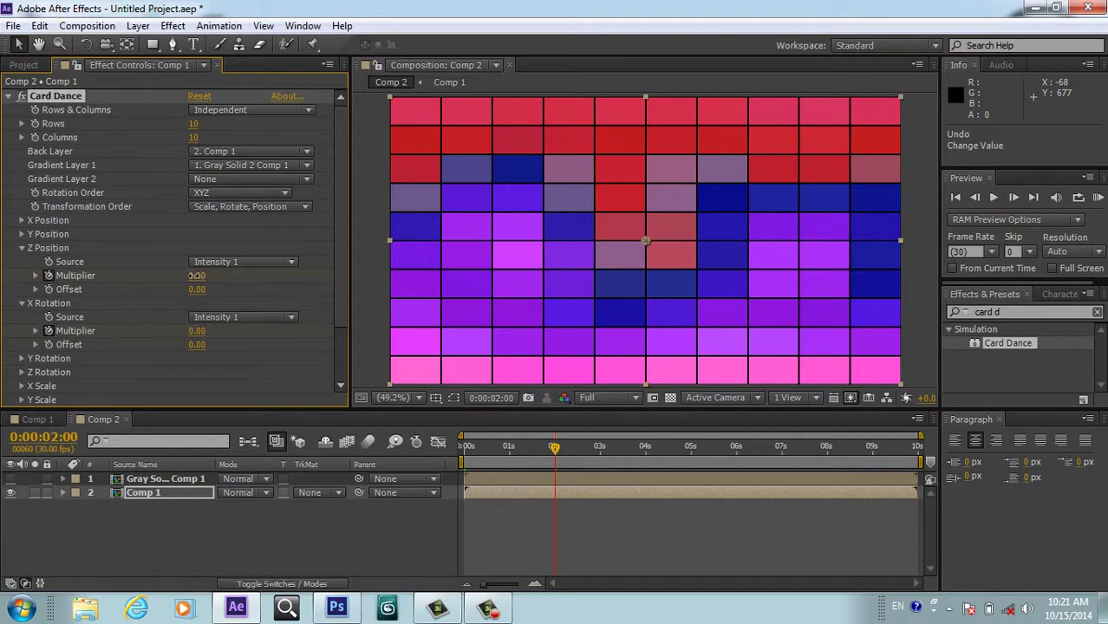
- Key the Z Position multiplier at 24.70 and X Rotation at 679, then preview
left_click_drag(197, 275, 406, 288)
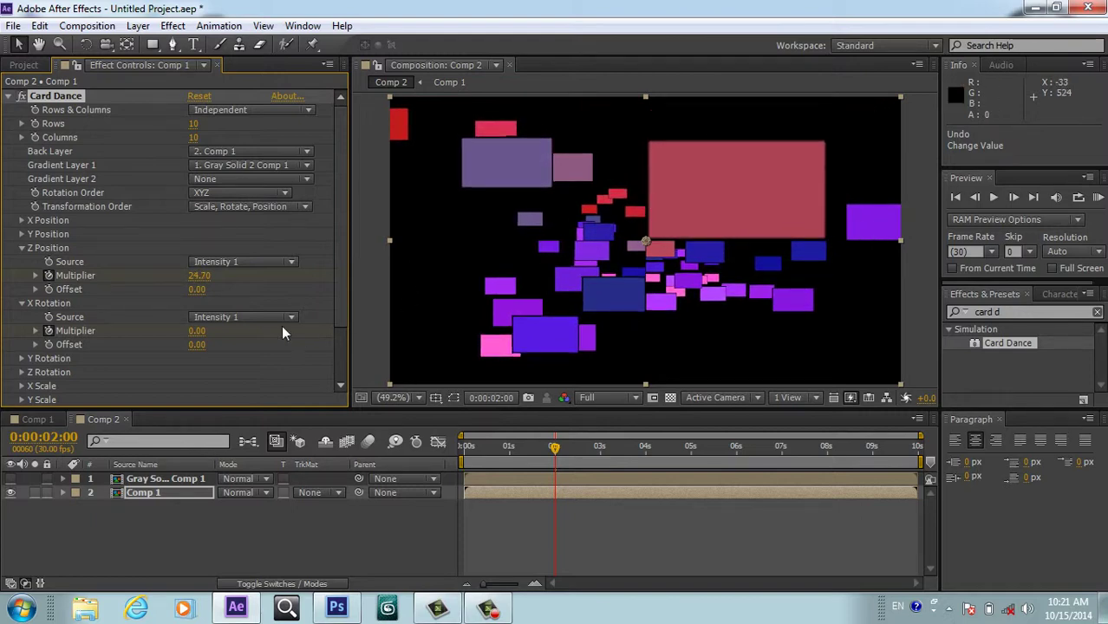
left_click_drag(195, 331, 756, 341)
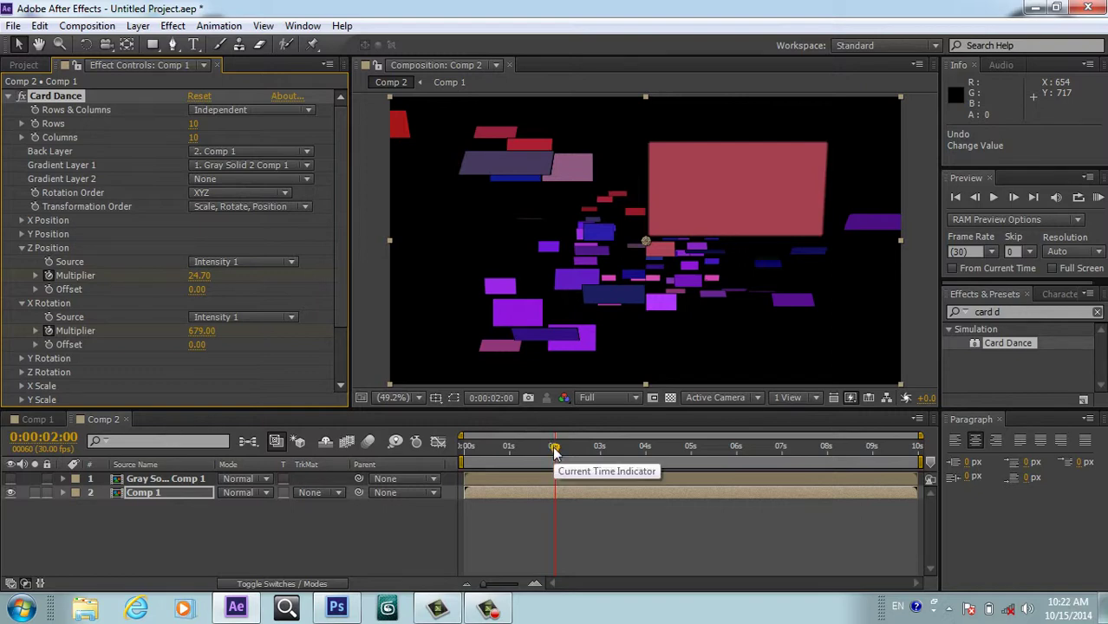
left_click_drag(556, 451, 552, 524)
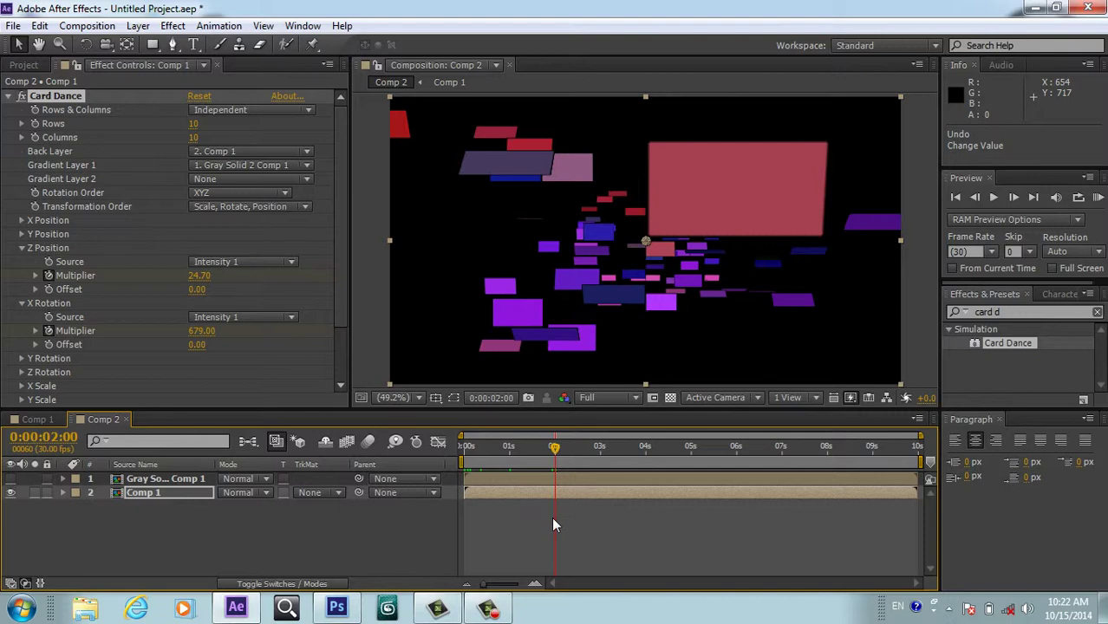
- Revert both multipliers to 0 at 2 seconds and reveal their keyframes with U
key("ctrl+z")
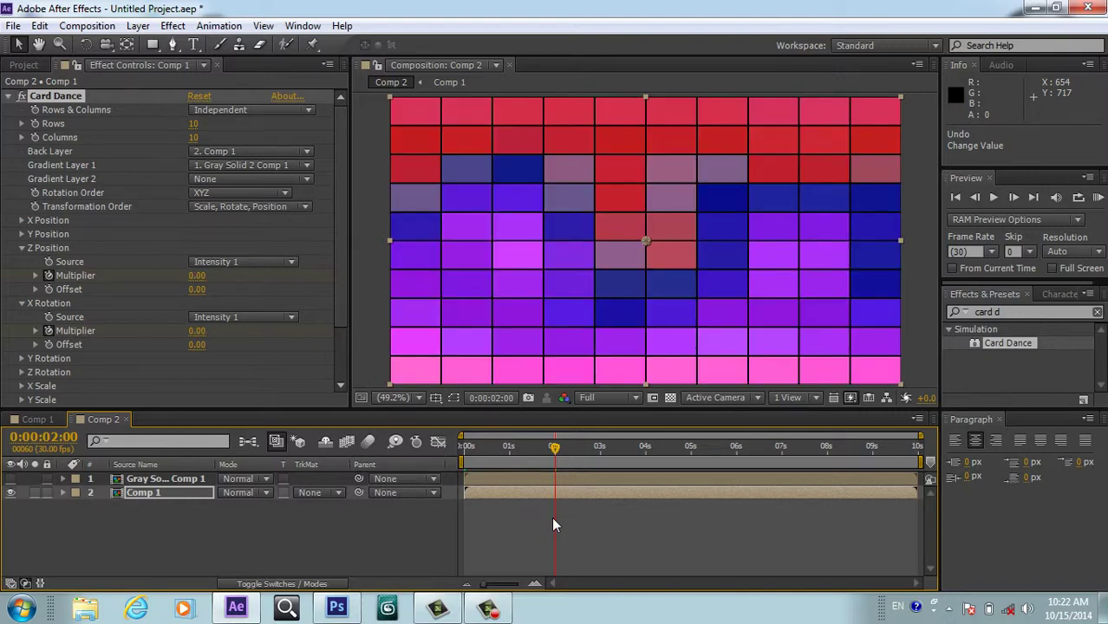
mouse_move(340, 605)
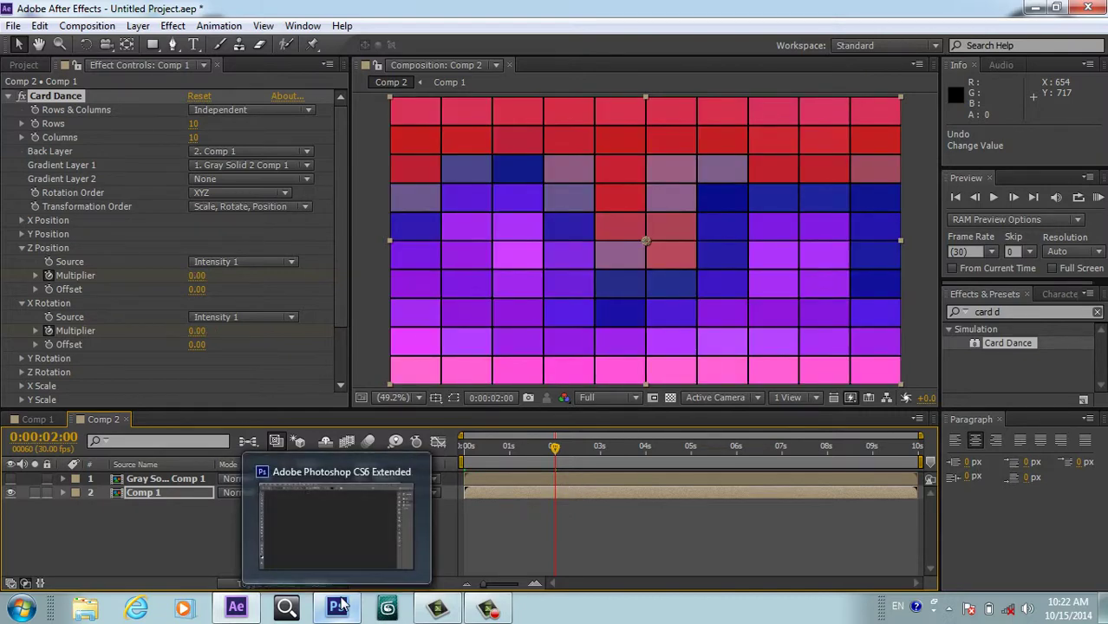
key("u")
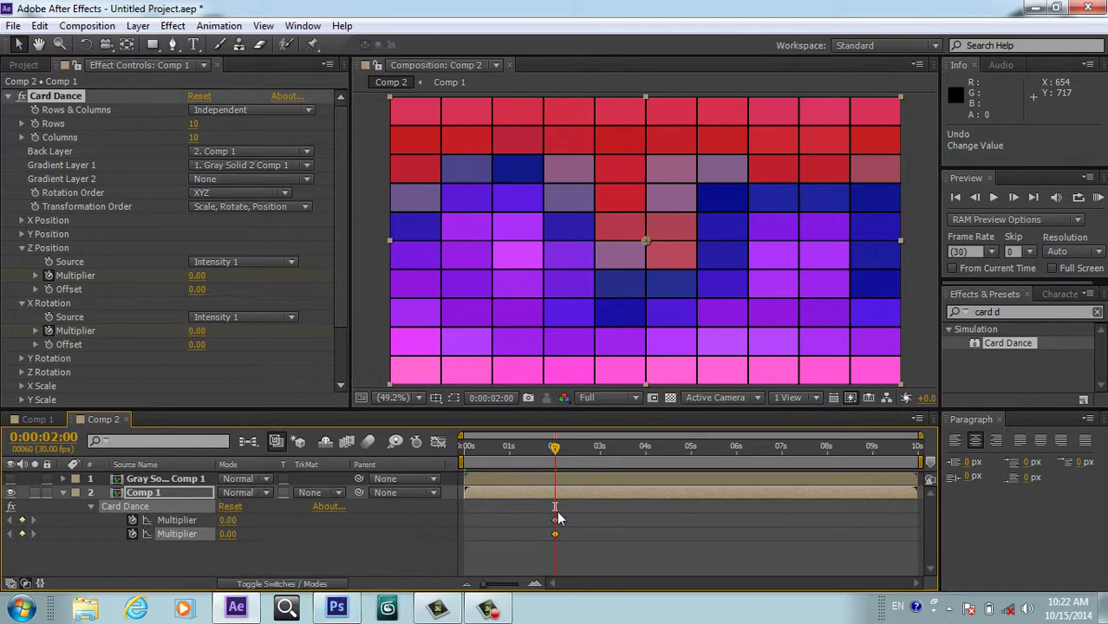
left_click_drag(554, 447, 430, 469)
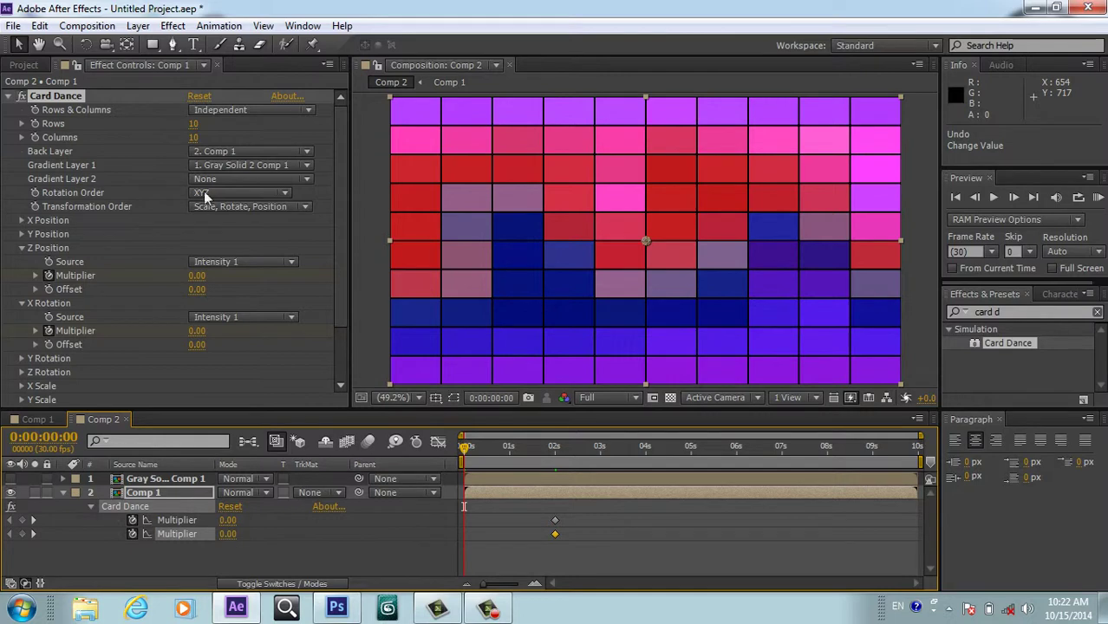
- Key a starting Z Position multiplier of 24.30 and X Rotation of 407 at 0:00
left_click_drag(197, 275, 395, 302)
mouse_move(413, 303)
left_mouse_down()
mouse_move(448, 308)
mouse_move(425, 310)
left_mouse_up()
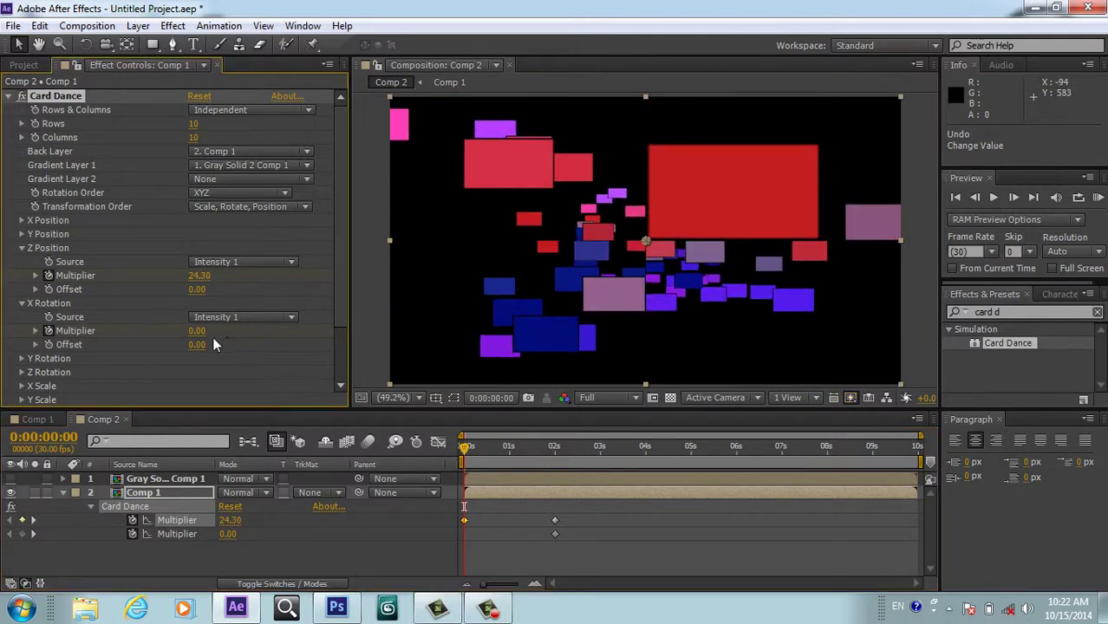
left_click_drag(197, 331, 433, 339)
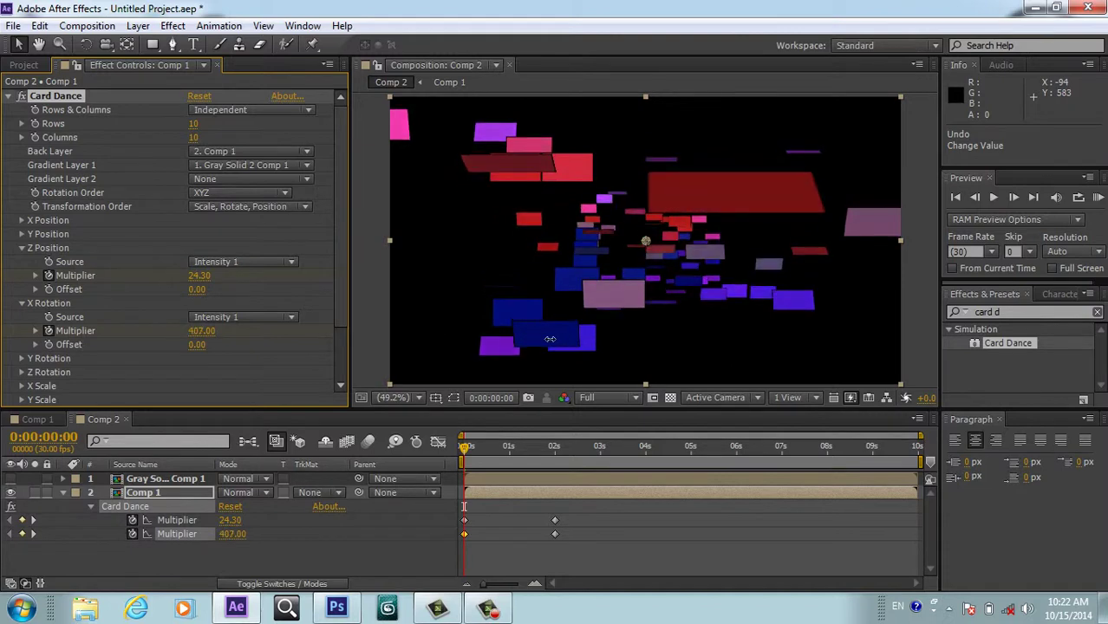